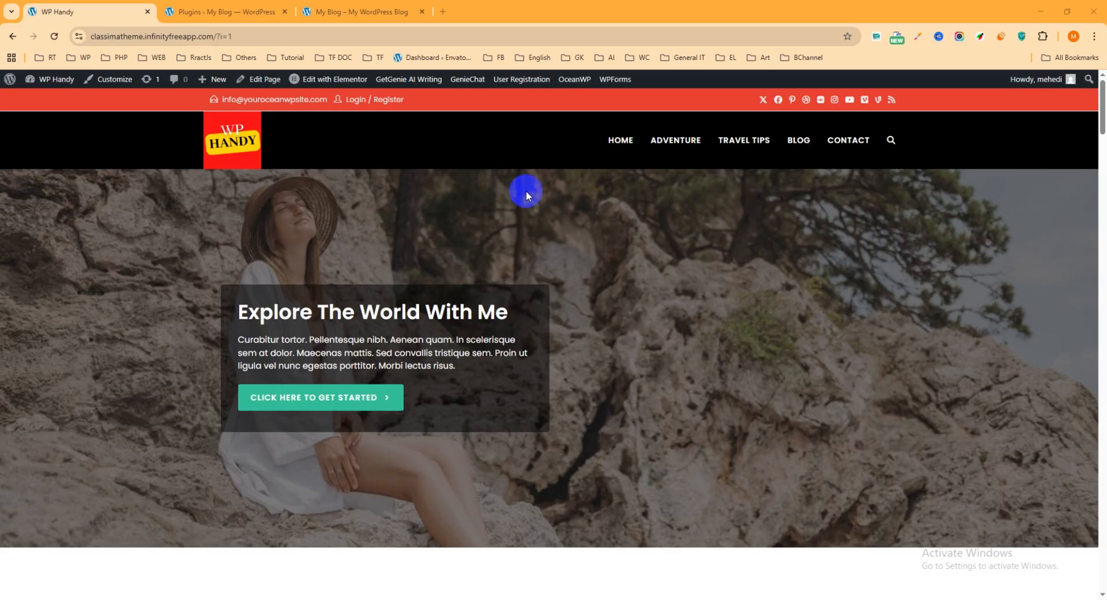
Examine the WP Handy demo home page, focusing on the sections with animated particle backgrounds and the Latest Blogs carousel
{"action": "scroll", "coordinate": [490, 249], "scroll_direction": "down", "scroll_amount": 6}
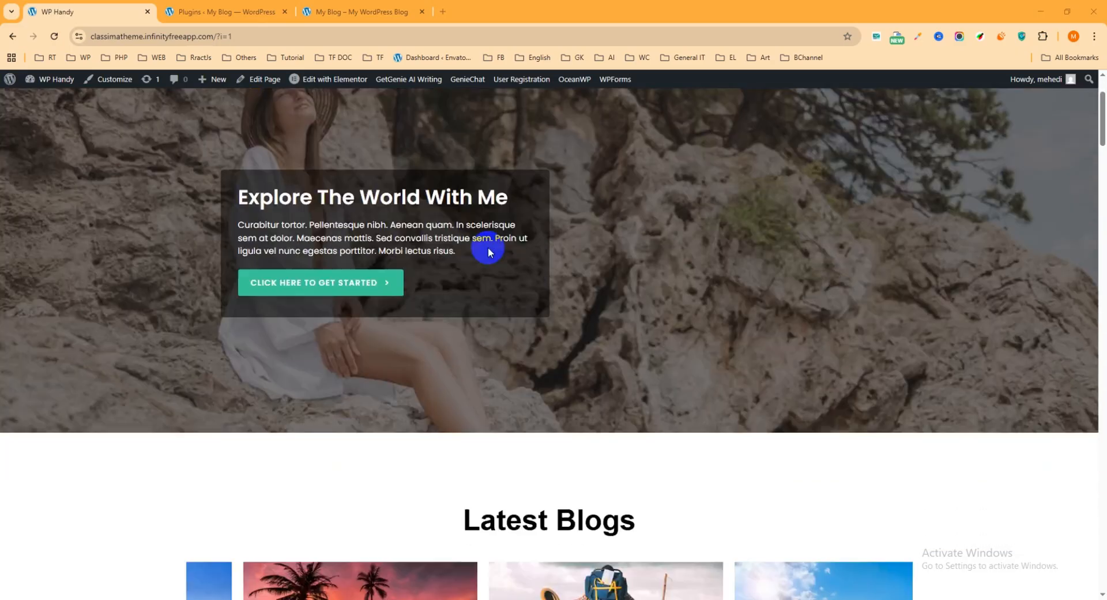
{"action": "scroll", "coordinate": [555, 281], "scroll_direction": "down", "scroll_amount": 3}
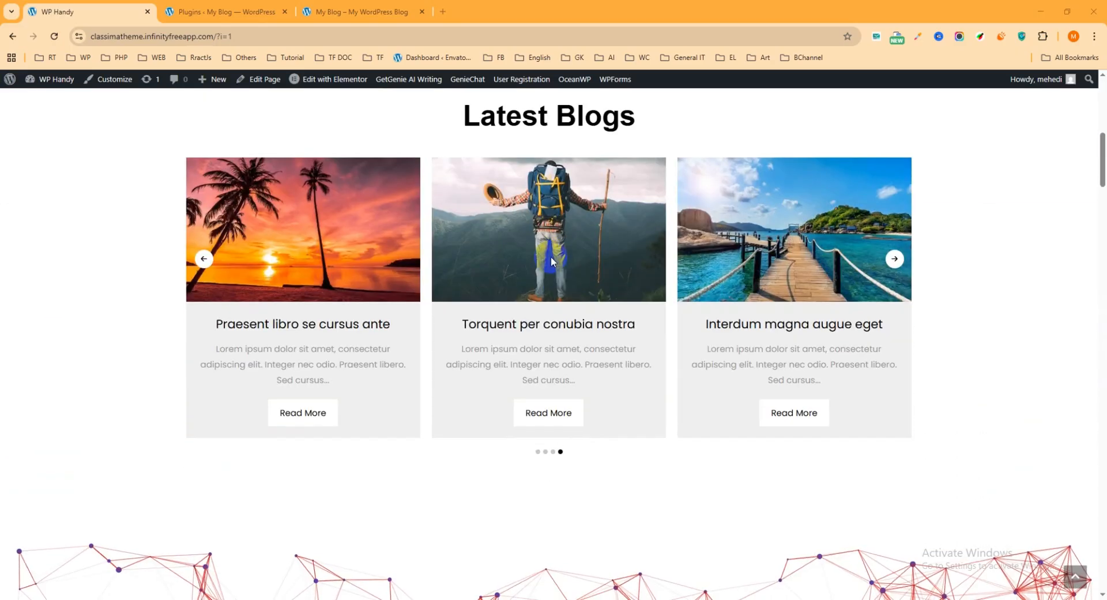
{"action": "scroll", "coordinate": [555, 233], "scroll_direction": "down", "scroll_amount": 6}
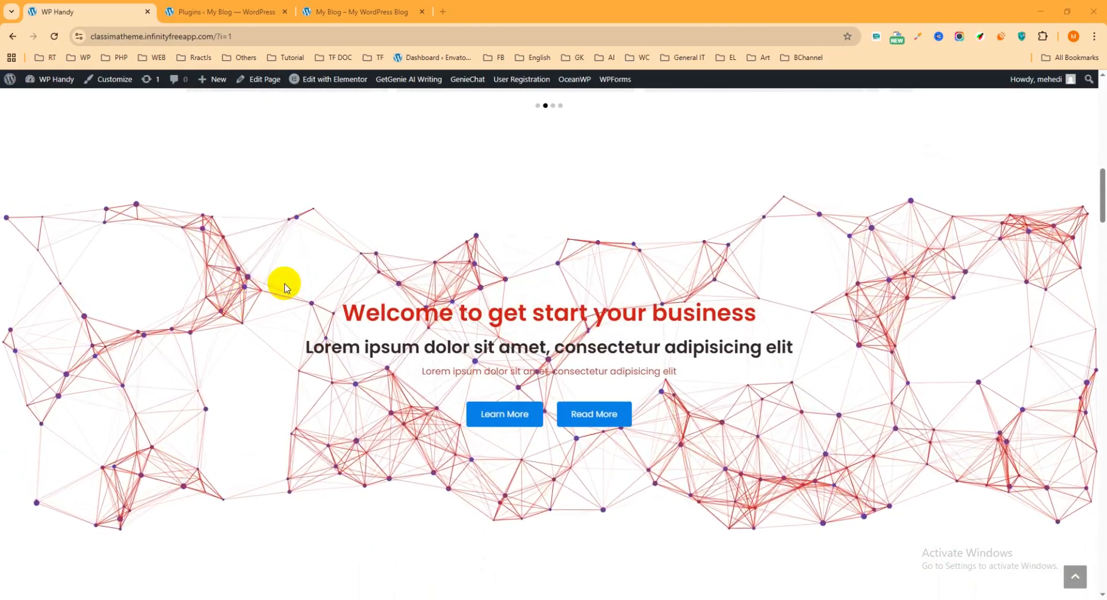
{"action": "scroll", "coordinate": [646, 289], "scroll_direction": "down", "scroll_amount": 2}
{"action": "scroll", "coordinate": [553, 231], "scroll_direction": "up", "scroll_amount": 1}
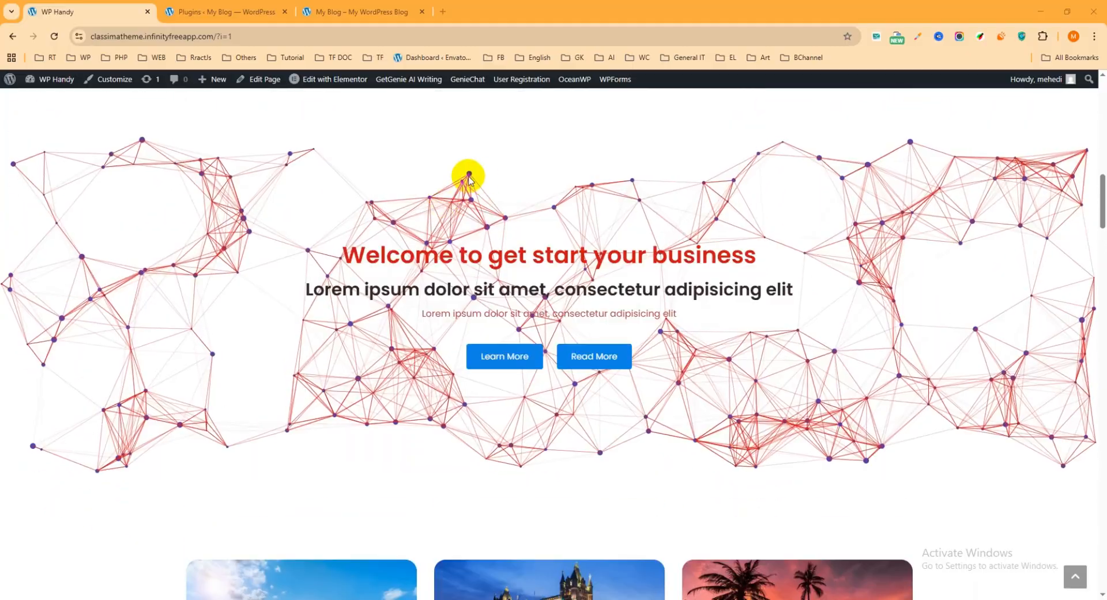
{"action": "scroll", "coordinate": [458, 239], "scroll_direction": "down", "scroll_amount": 2}
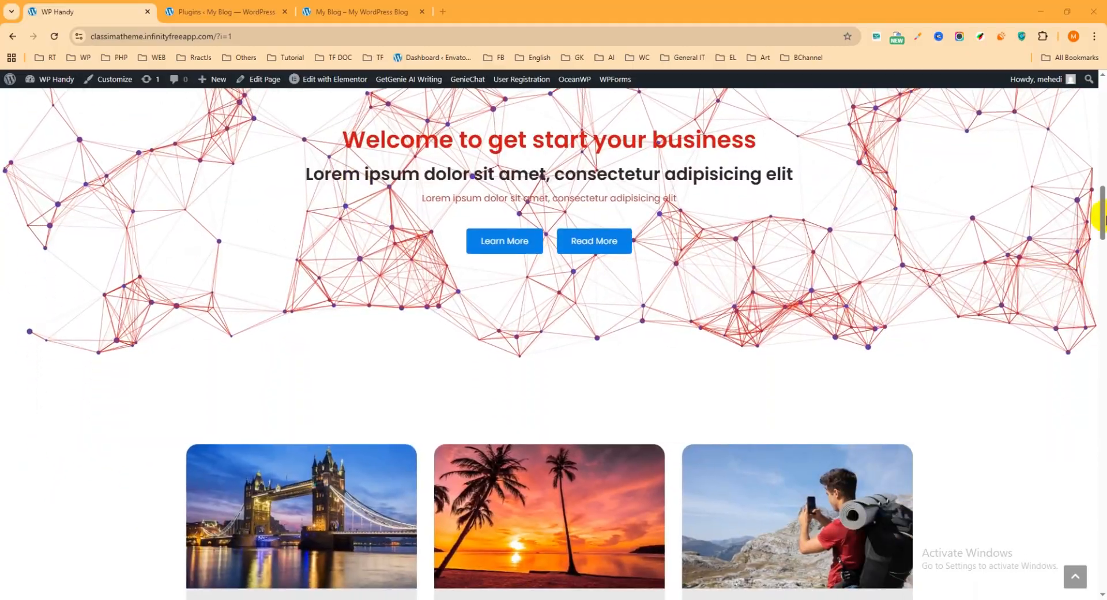
{"action": "left_click_drag", "start_coordinate": [1101, 213], "coordinate": [1087, 504]}
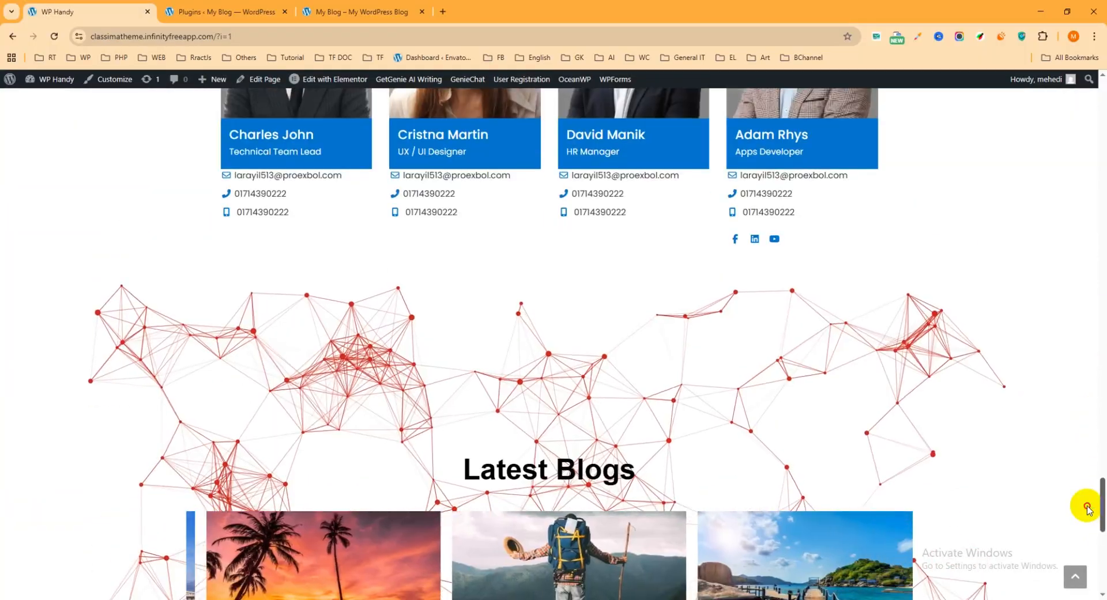
{"action": "scroll", "coordinate": [834, 391], "scroll_direction": "down", "scroll_amount": 3}
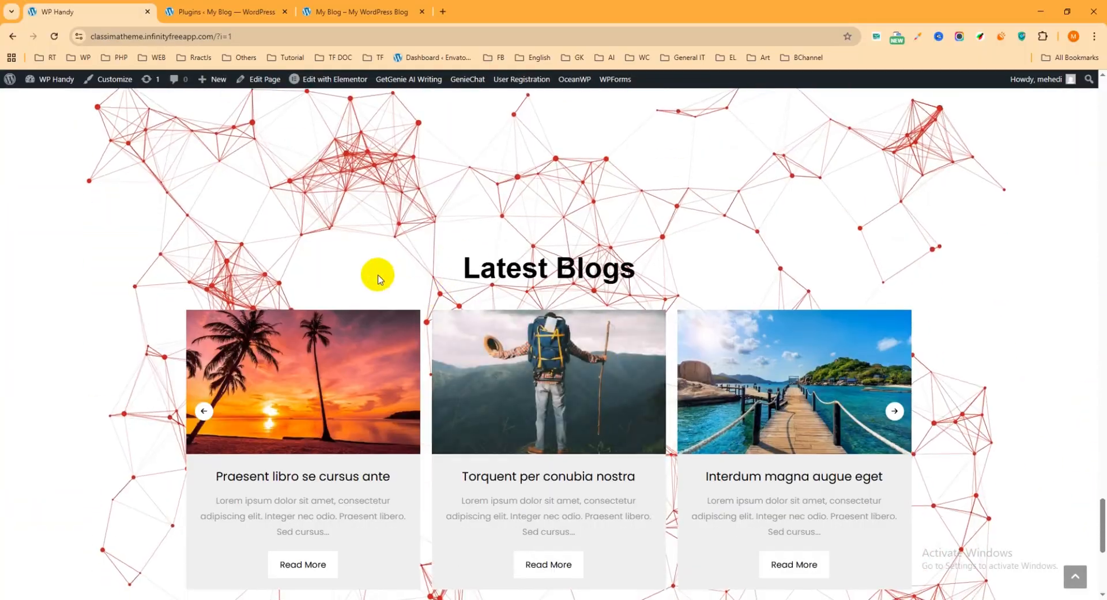
{"action": "scroll", "coordinate": [234, 324], "scroll_direction": "down", "scroll_amount": 4}
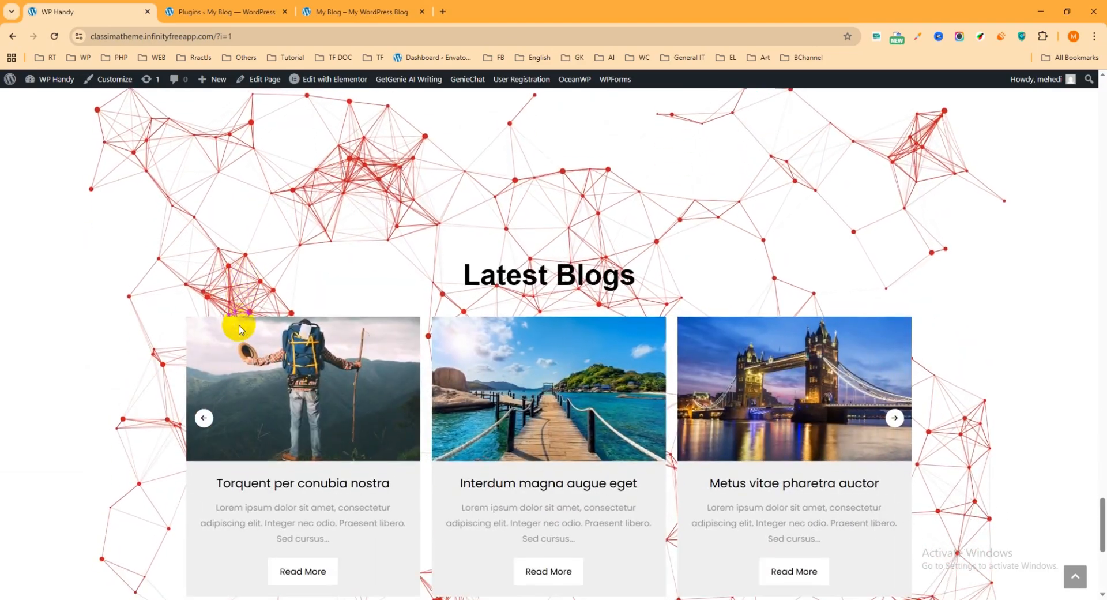
{"action": "scroll", "coordinate": [152, 378], "scroll_direction": "down", "scroll_amount": 2}
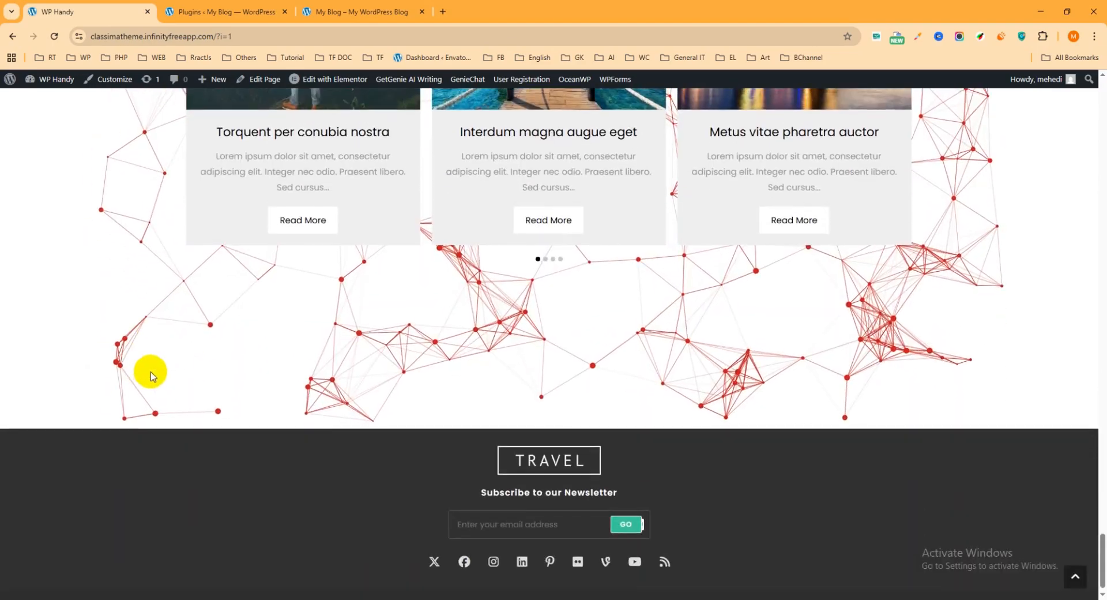
{"action": "scroll", "coordinate": [151, 377], "scroll_direction": "up", "scroll_amount": 3}
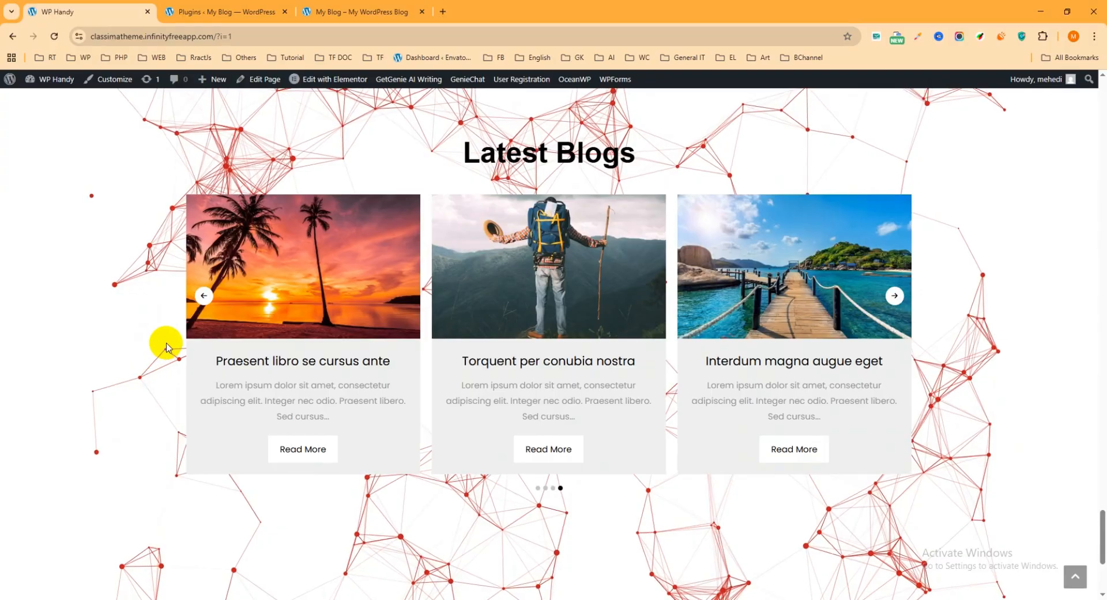
Search for "Sina extension" among the plugins that can be added to the My Blog site
{"action": "left_click", "coordinate": [335, 21]}
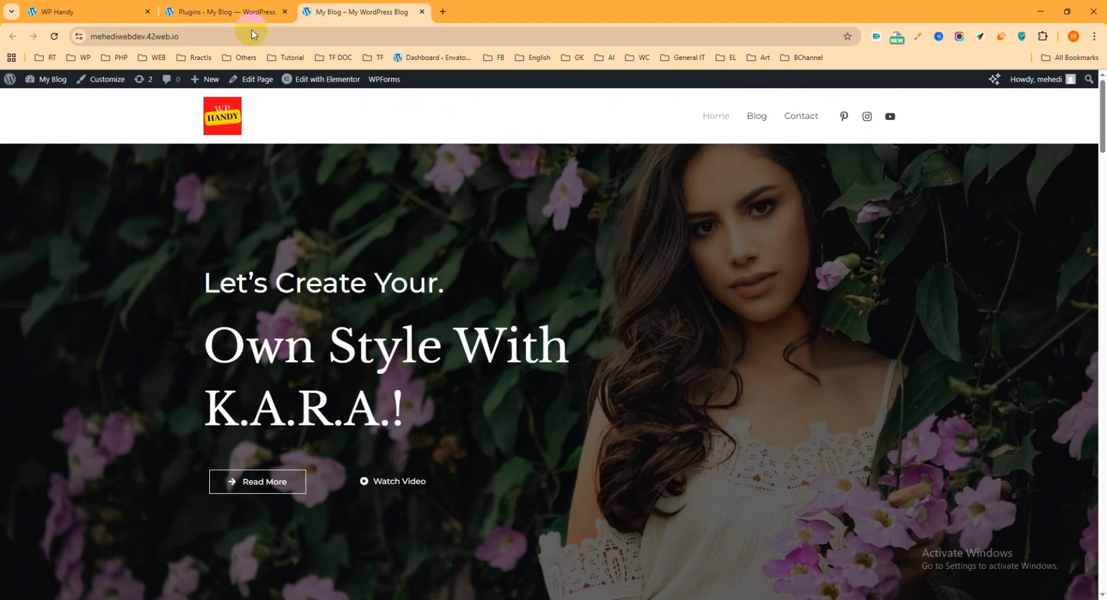
{"action": "left_click", "coordinate": [245, 13]}
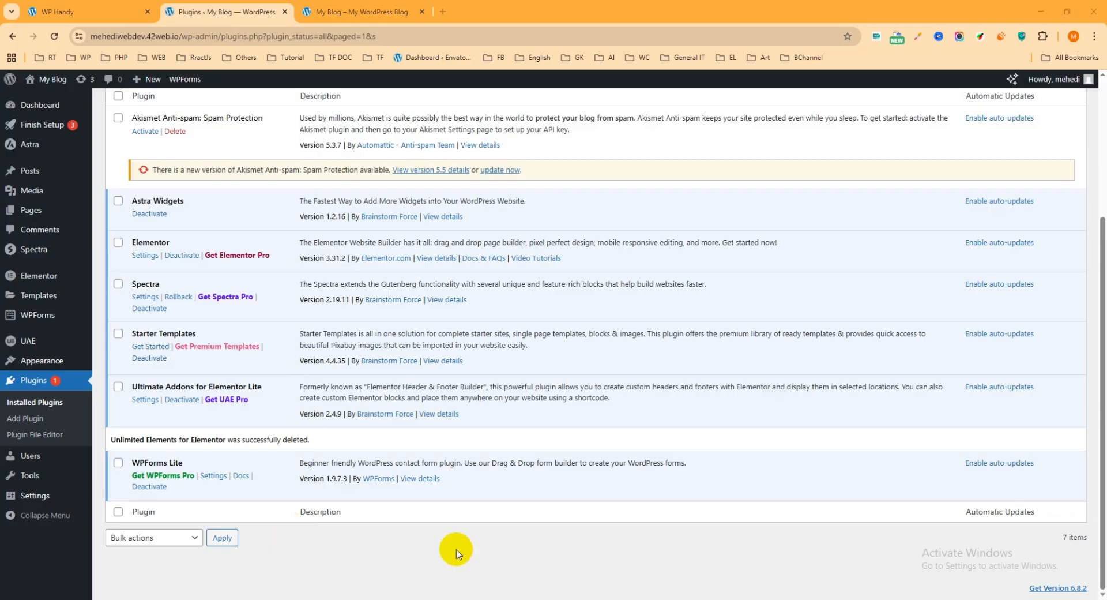
{"action": "left_click", "coordinate": [31, 425]}
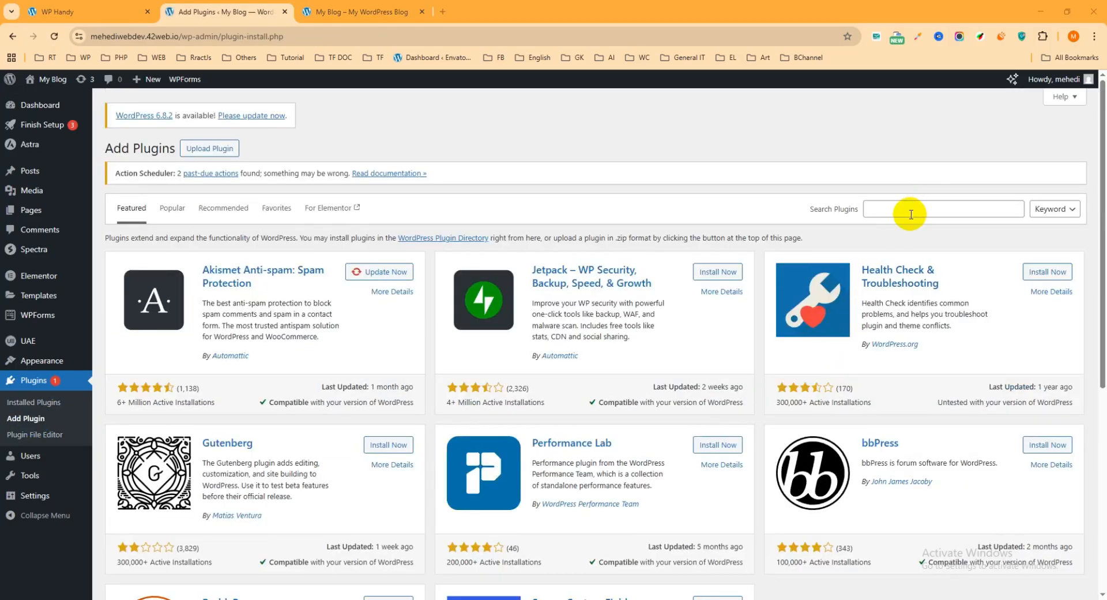
{"action": "left_click", "coordinate": [910, 213]}
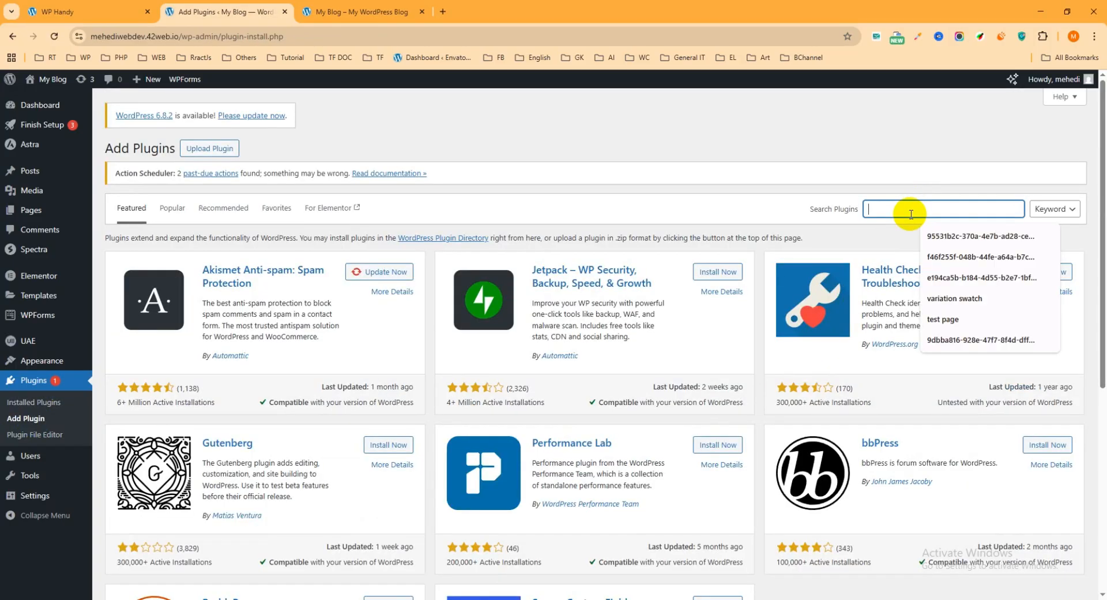
{"action": "type", "text": "Sina extension"}
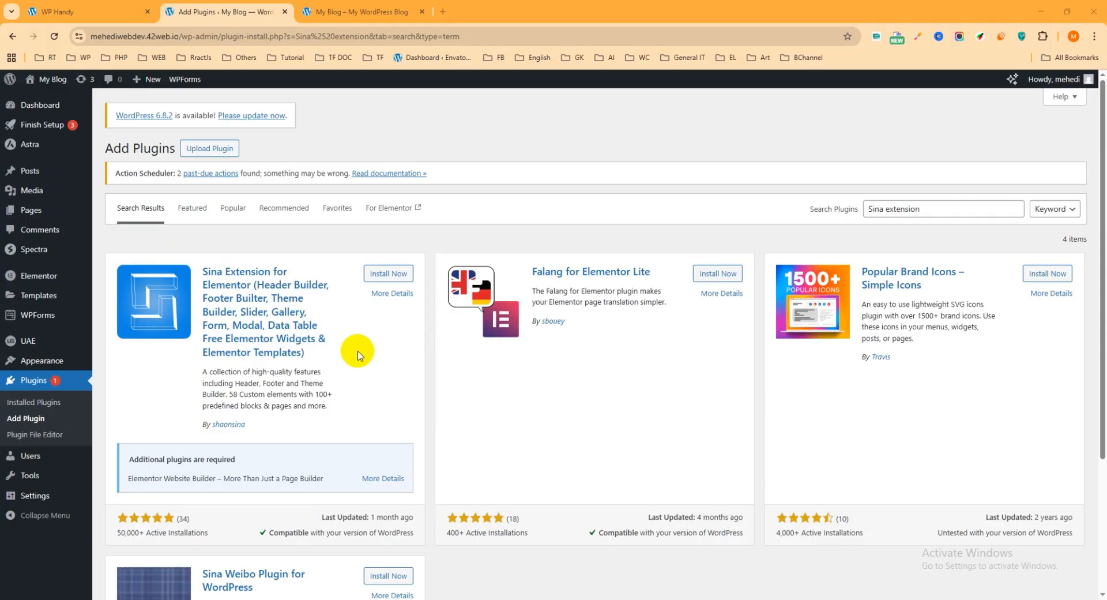
Install and activate the Sina Extension for Elementor plugin and review its API and template settings
{"action": "left_click", "coordinate": [385, 278]}
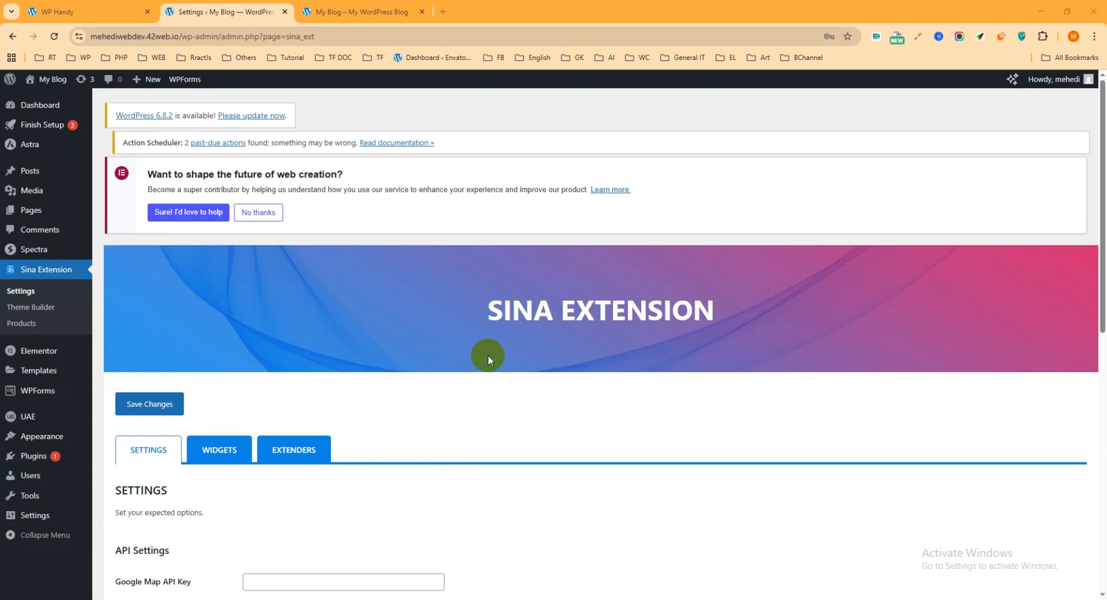
{"action": "scroll", "coordinate": [366, 265], "scroll_direction": "down", "scroll_amount": 4}
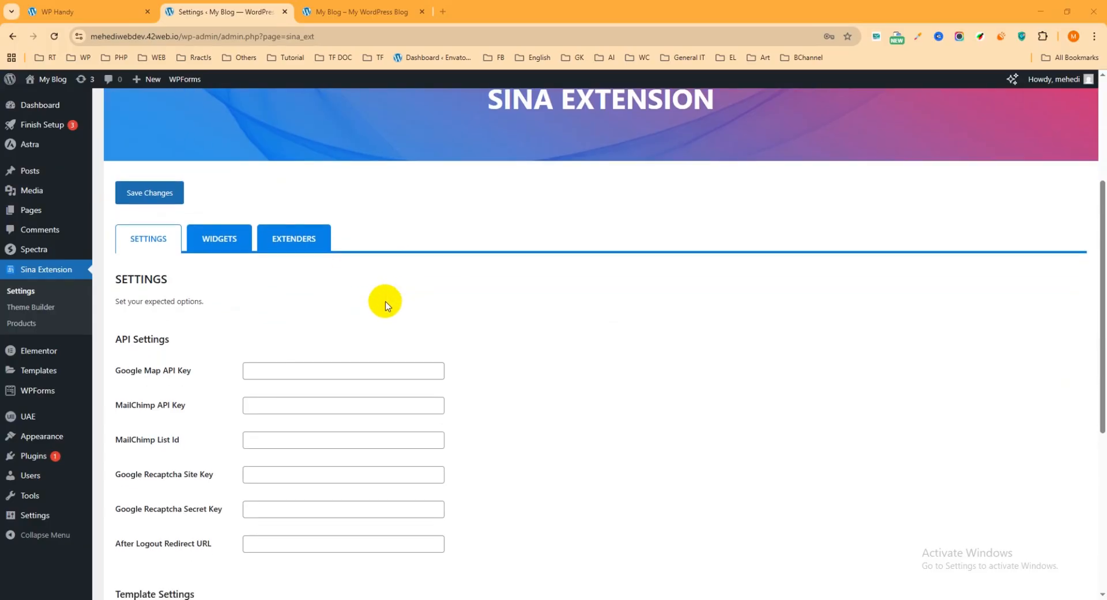
{"action": "scroll", "coordinate": [383, 326], "scroll_direction": "down", "scroll_amount": 3}
{"action": "scroll", "coordinate": [385, 333], "scroll_direction": "up", "scroll_amount": 4}
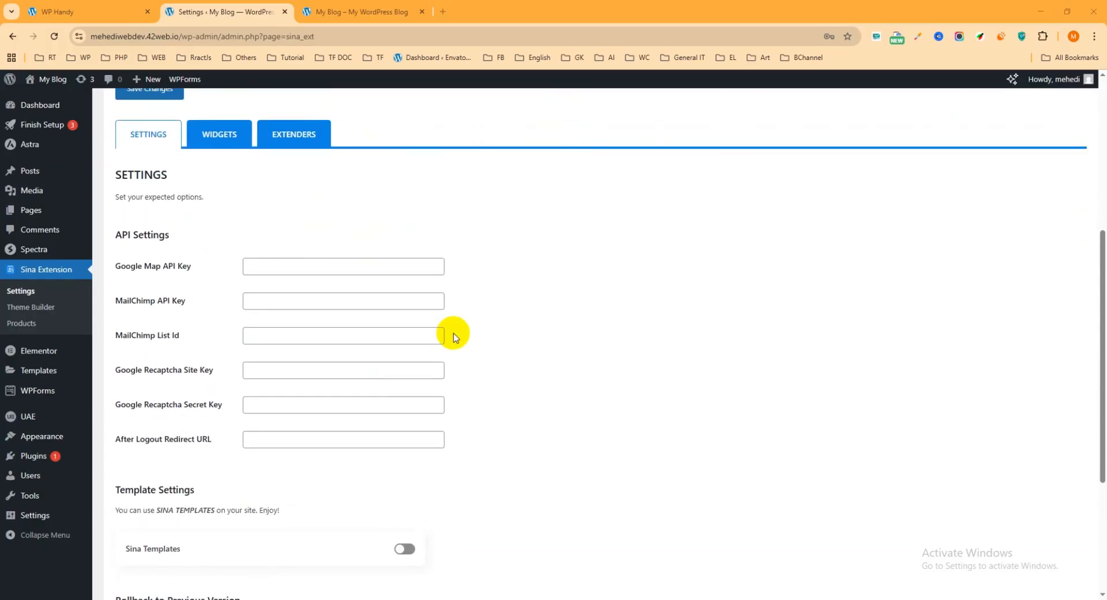
{"action": "scroll", "coordinate": [398, 331], "scroll_direction": "up", "scroll_amount": 3}
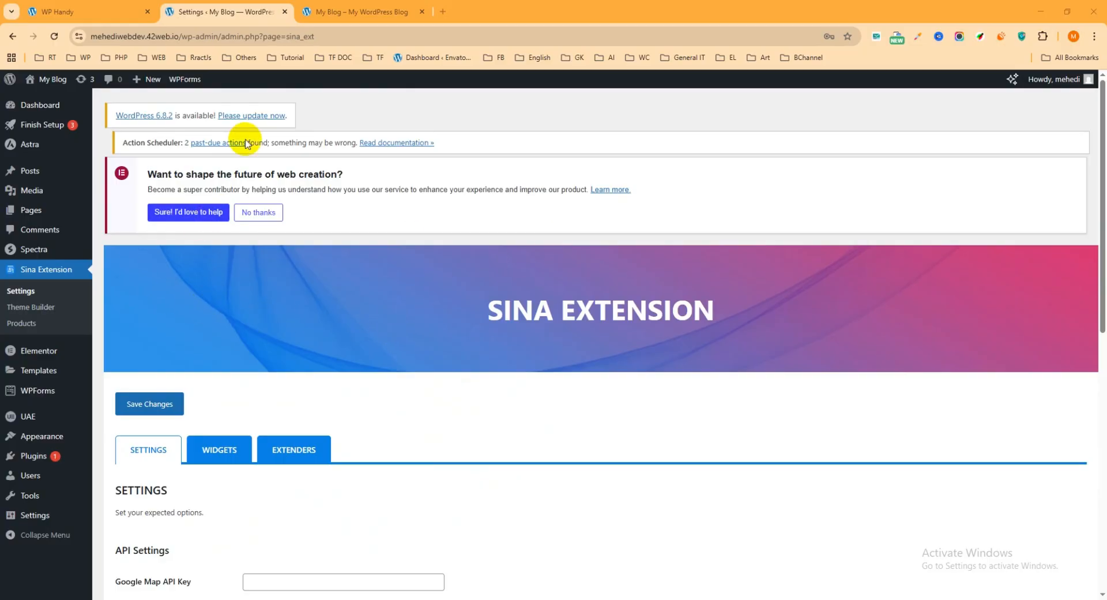
Open the My Blog home page for editing with Elementor in a new browser tab and switch to it
{"action": "left_click", "coordinate": [365, 11]}
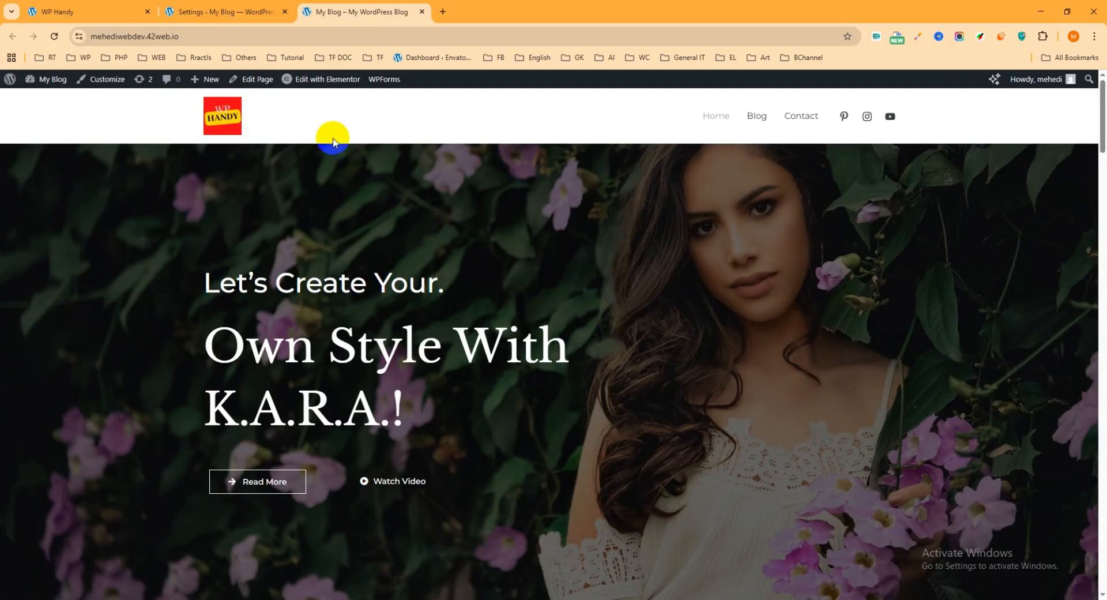
{"action": "mouse_move", "coordinate": [308, 87]}
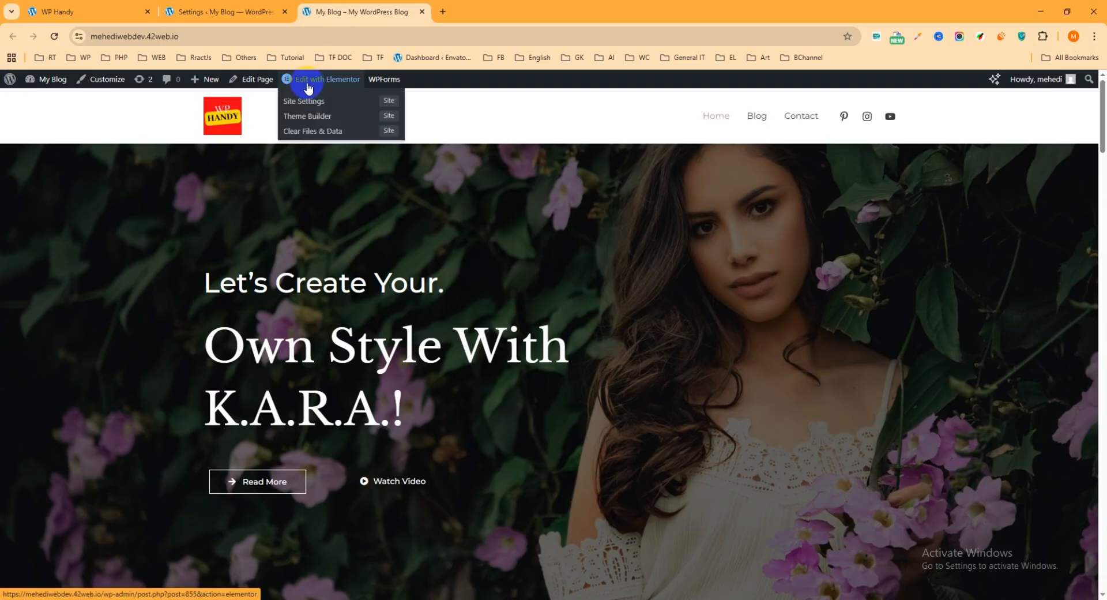
{"action": "right_click", "coordinate": [308, 84]}
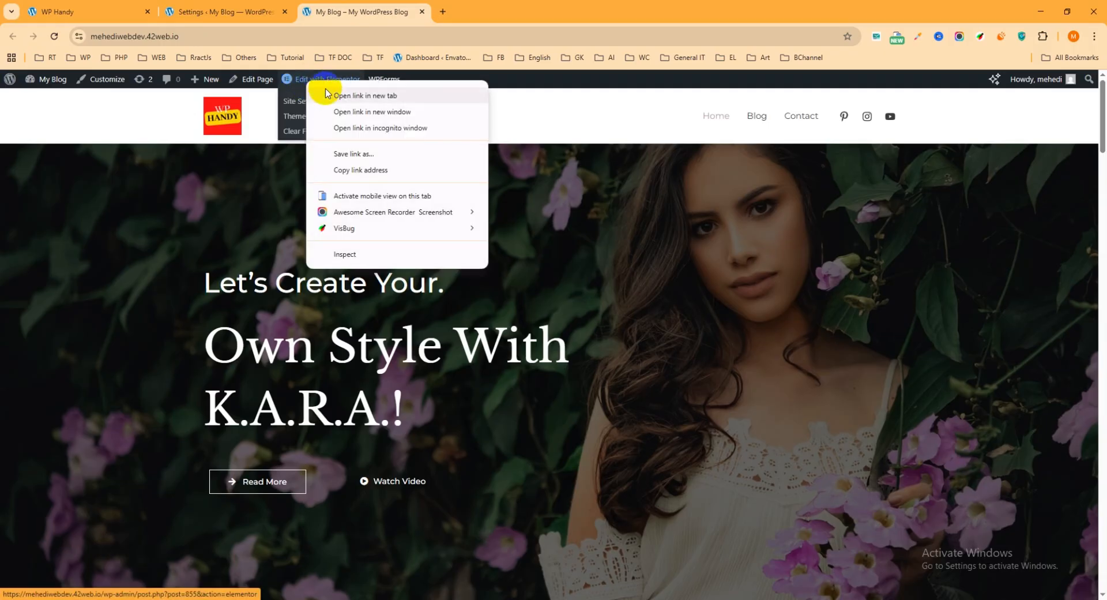
{"action": "left_click", "coordinate": [331, 94]}
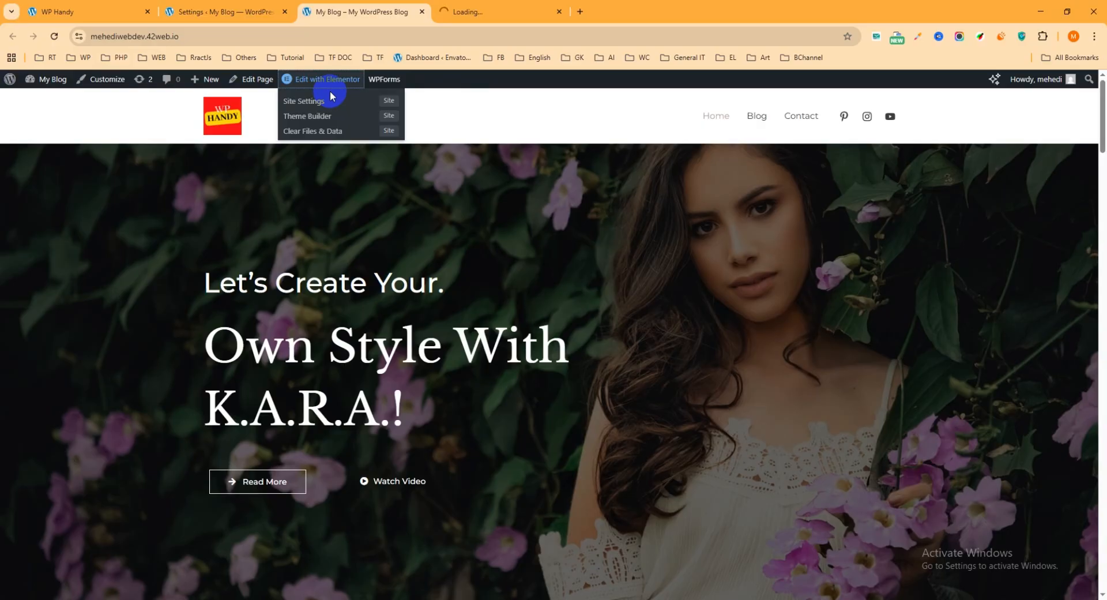
{"action": "key", "text": "ctrl+Tab"}
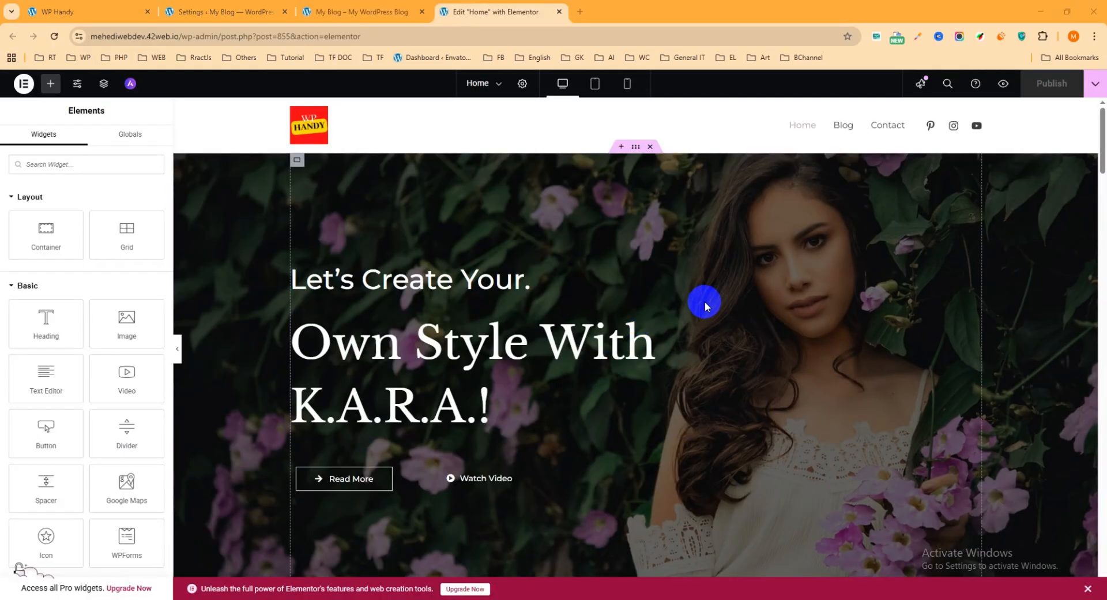
Delete the Latest Blogs section with its empty containers below the hero banner of the Home page
{"action": "scroll", "coordinate": [705, 305], "scroll_direction": "down", "scroll_amount": 5}
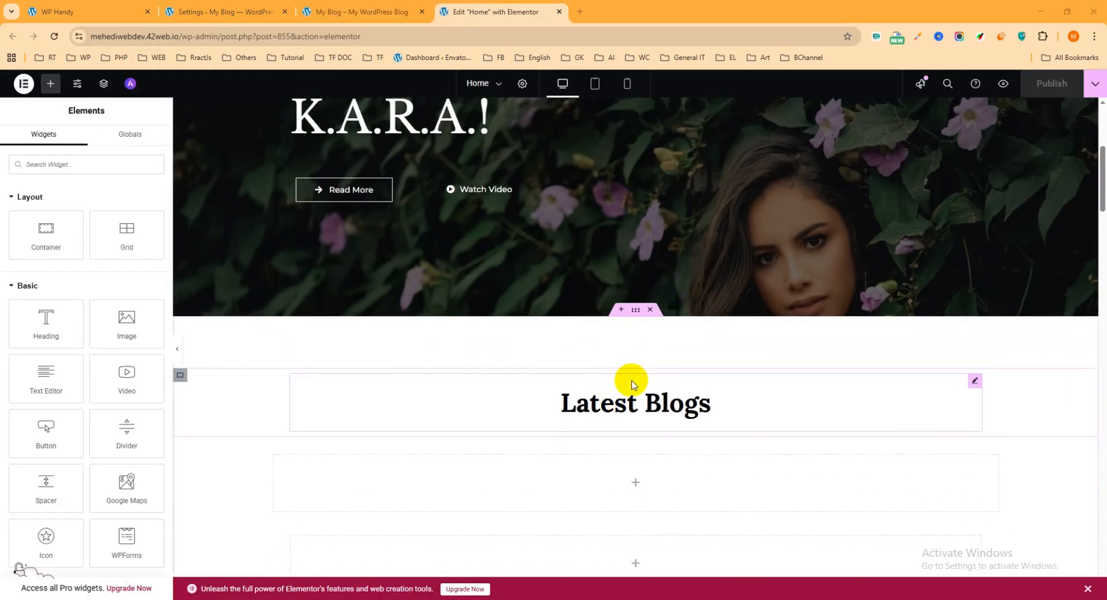
{"action": "scroll", "coordinate": [634, 381], "scroll_direction": "down", "scroll_amount": 2}
{"action": "scroll", "coordinate": [651, 271], "scroll_direction": "down", "scroll_amount": 2}
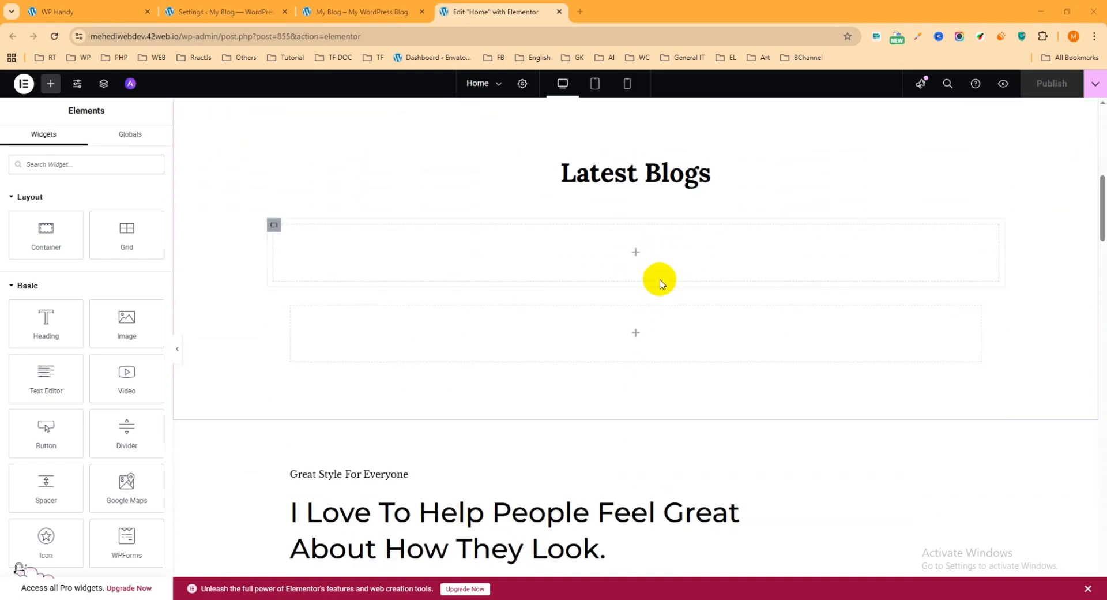
{"action": "scroll", "coordinate": [663, 285], "scroll_direction": "up", "scroll_amount": 3}
{"action": "left_click", "coordinate": [653, 254]}
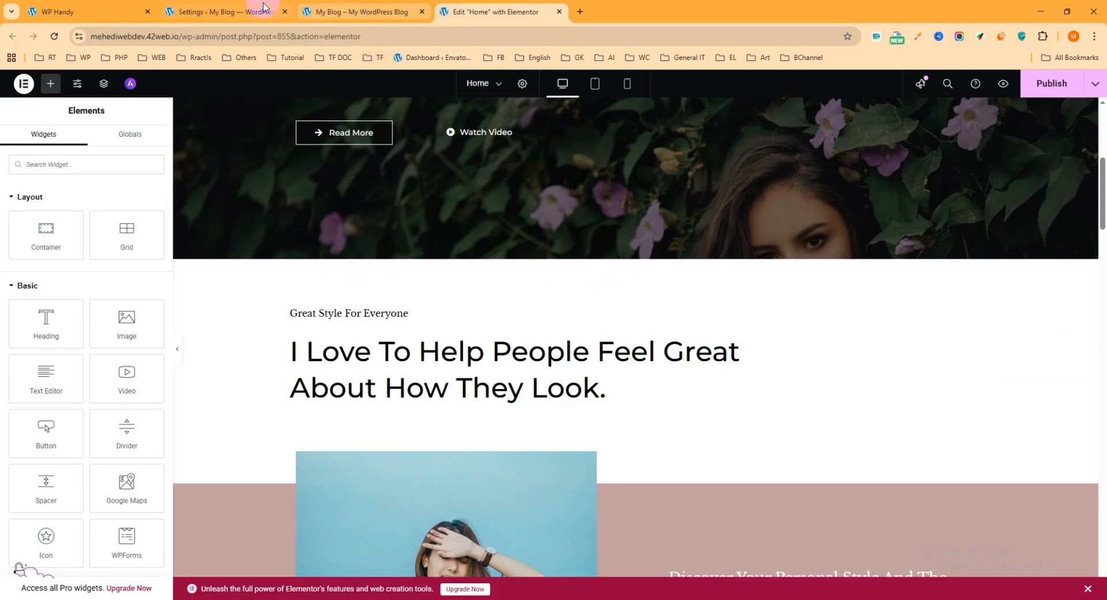
Switch back to the Sina Extension settings page and review its API, template and rollback settings
{"action": "left_click", "coordinate": [224, 11]}
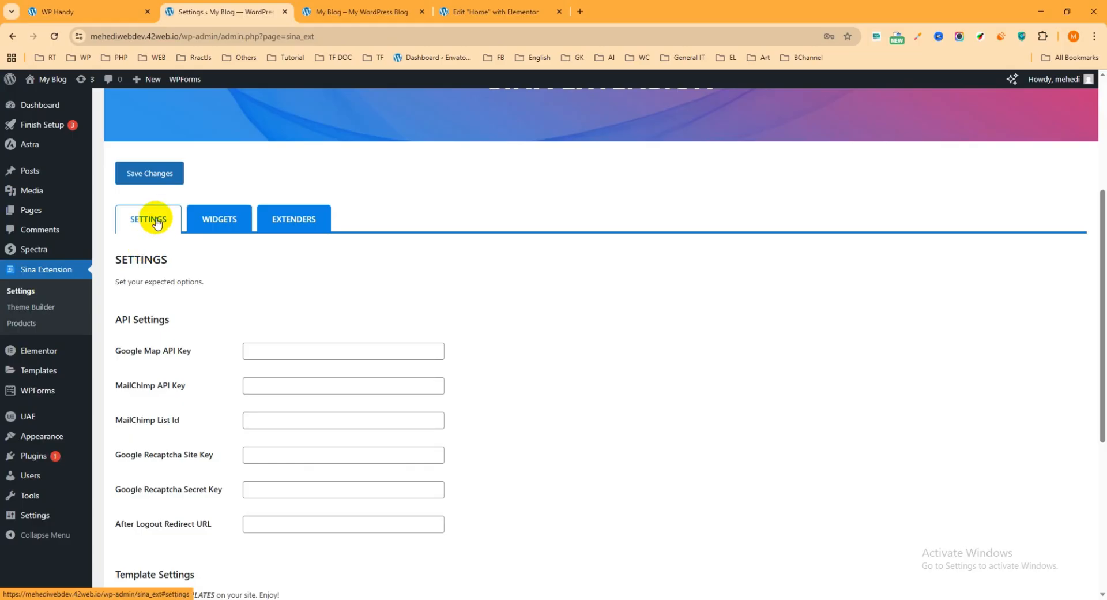
{"action": "scroll", "coordinate": [314, 434], "scroll_direction": "down", "scroll_amount": 3}
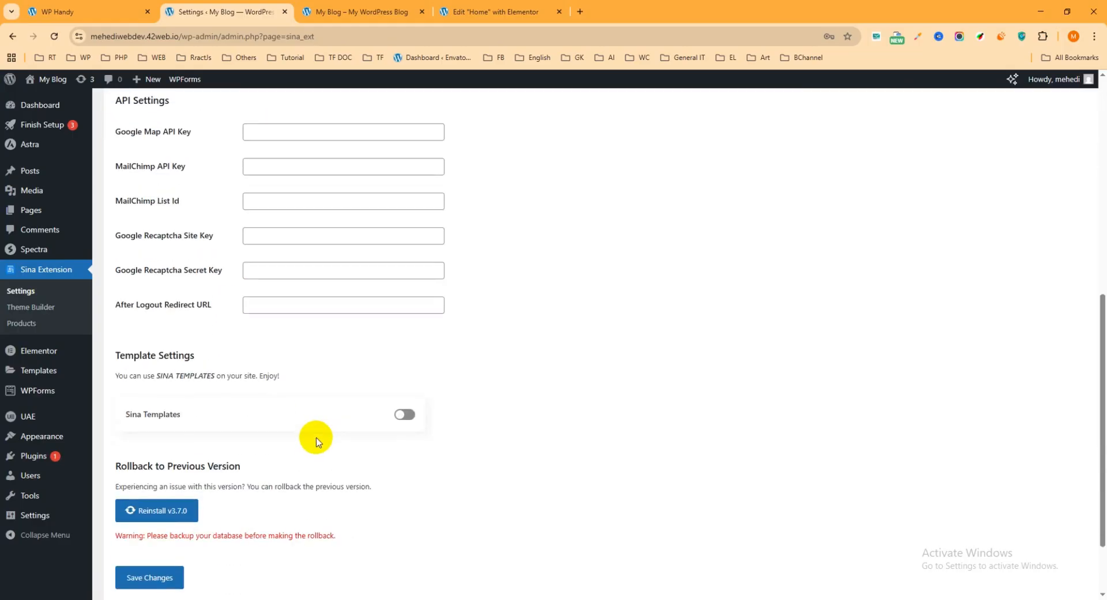
{"action": "scroll", "coordinate": [302, 400], "scroll_direction": "up", "scroll_amount": 4}
{"action": "scroll", "coordinate": [290, 394], "scroll_direction": "down", "scroll_amount": 4}
{"action": "scroll", "coordinate": [291, 404], "scroll_direction": "down", "scroll_amount": 1}
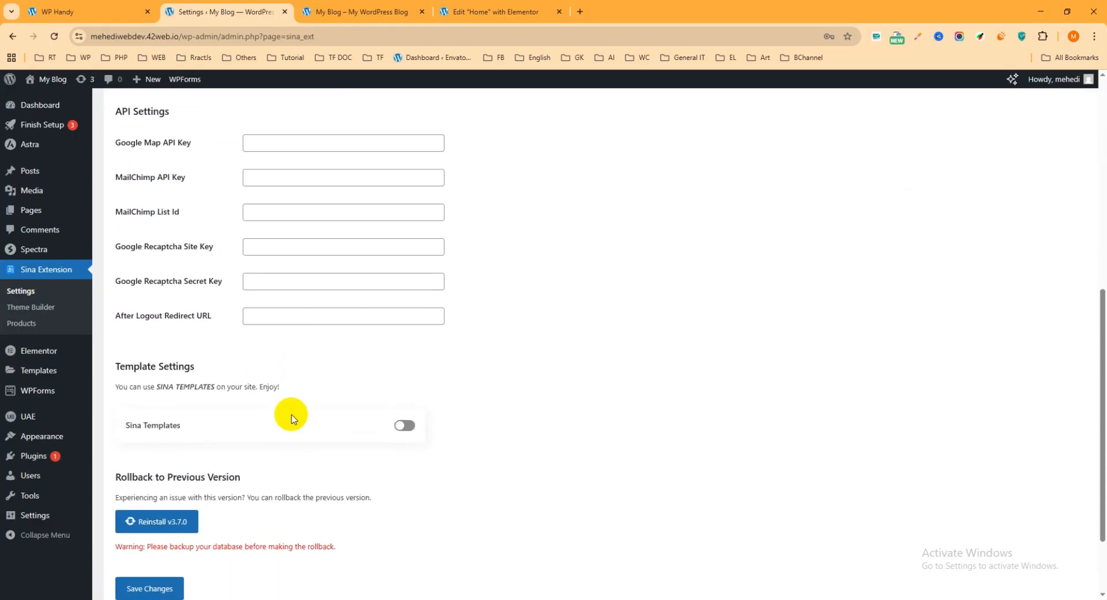
{"action": "scroll", "coordinate": [218, 328], "scroll_direction": "up", "scroll_amount": 5}
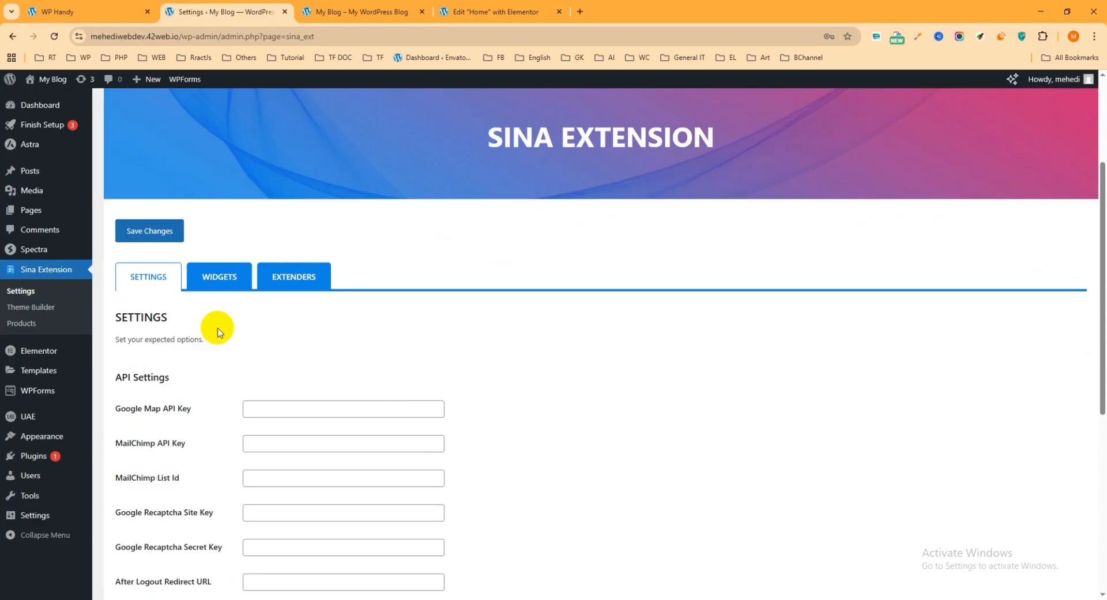
Review the Sina Extension widgets by category and check the activation switch of Sina Particle Layer among the Advanced widgets
{"action": "left_click", "coordinate": [220, 284]}
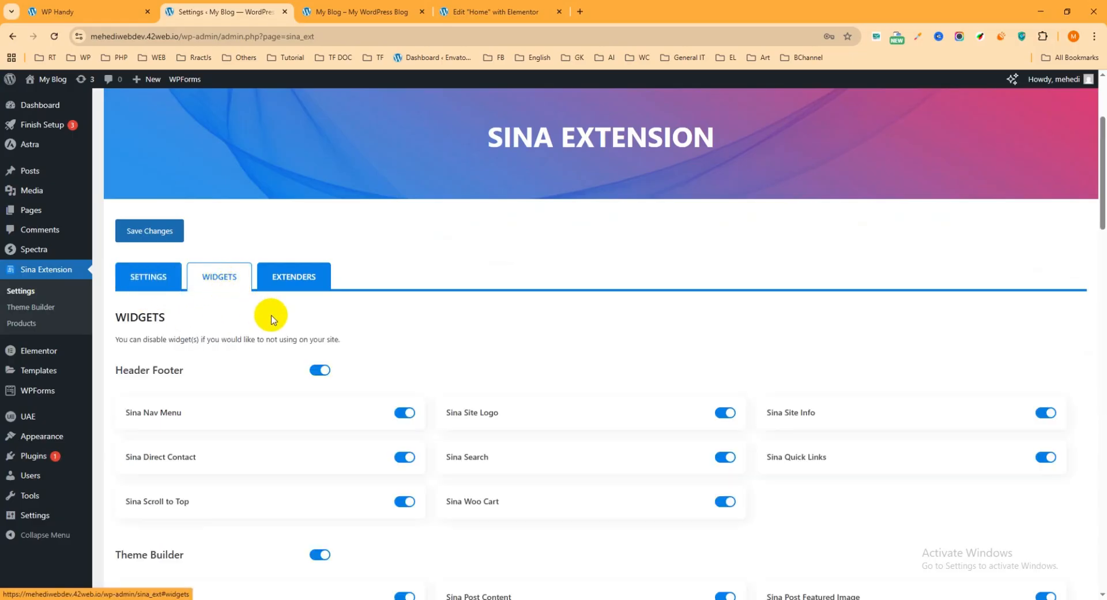
{"action": "scroll", "coordinate": [288, 312], "scroll_direction": "down", "scroll_amount": 1}
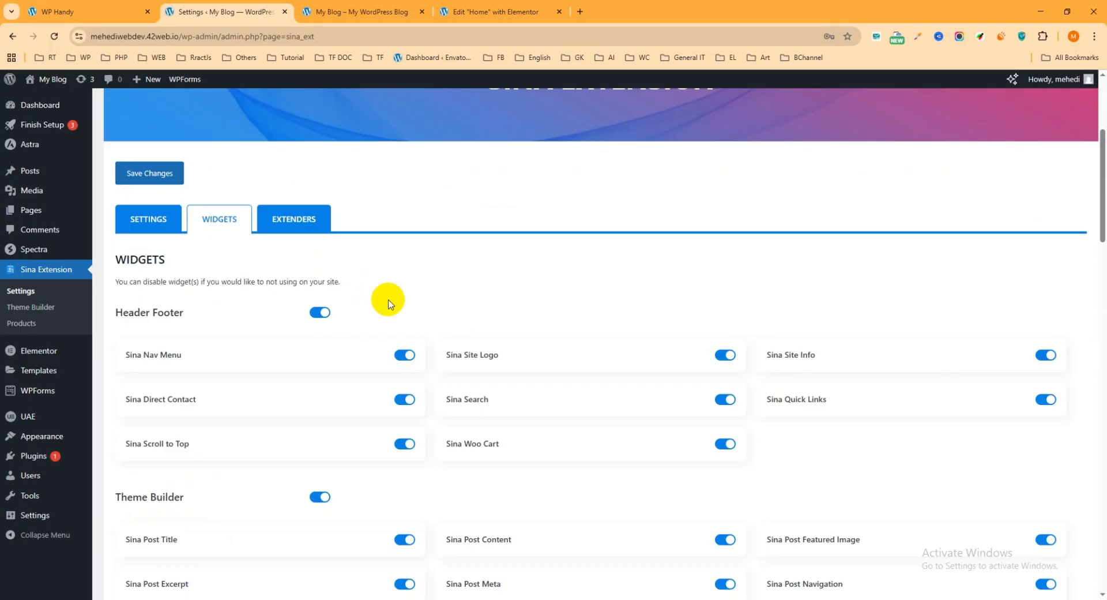
{"action": "scroll", "coordinate": [237, 315], "scroll_direction": "down", "scroll_amount": 4}
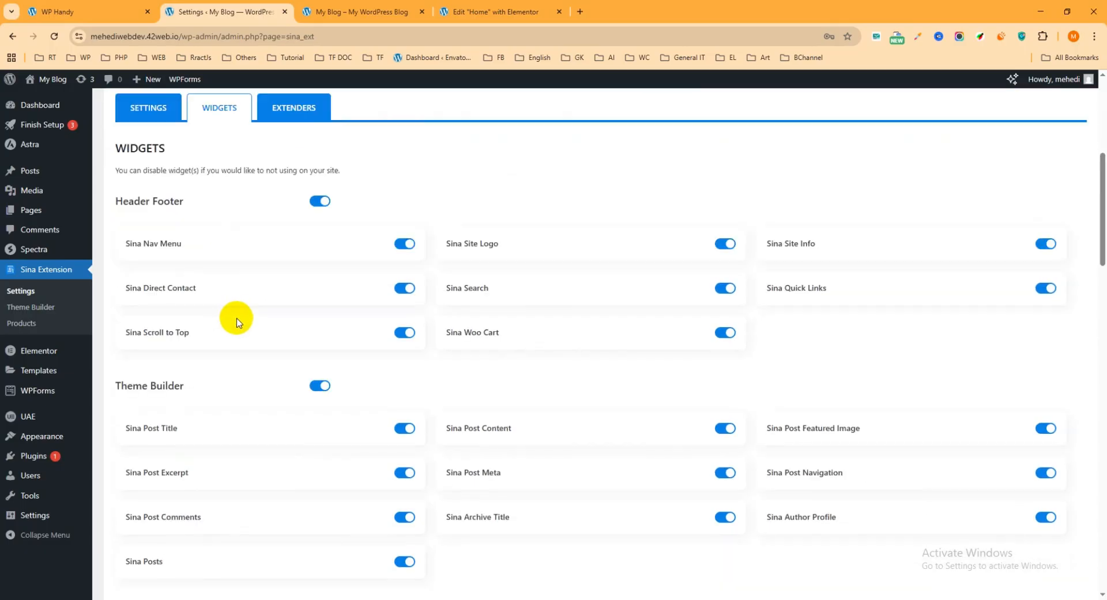
{"action": "scroll", "coordinate": [229, 291], "scroll_direction": "down", "scroll_amount": 3}
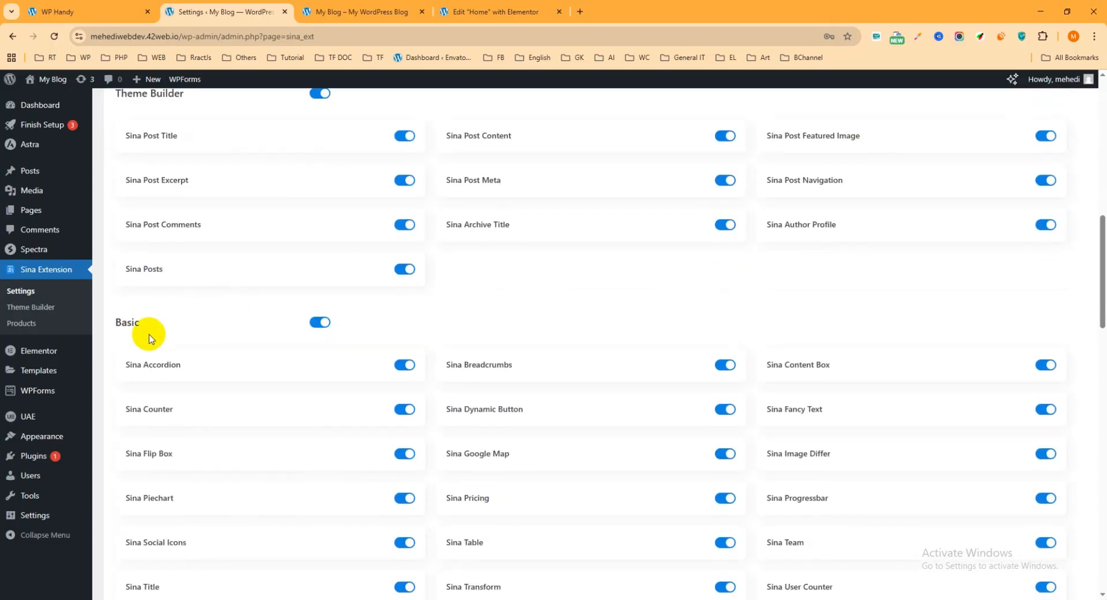
{"action": "scroll", "coordinate": [145, 328], "scroll_direction": "down", "scroll_amount": 8}
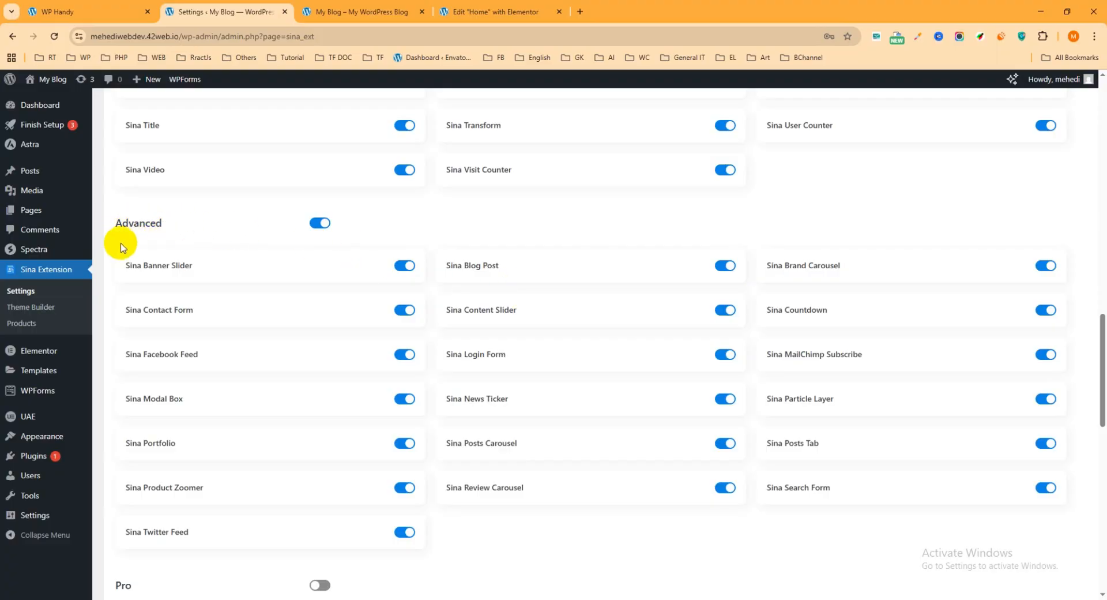
{"action": "scroll", "coordinate": [606, 294], "scroll_direction": "down", "scroll_amount": 1}
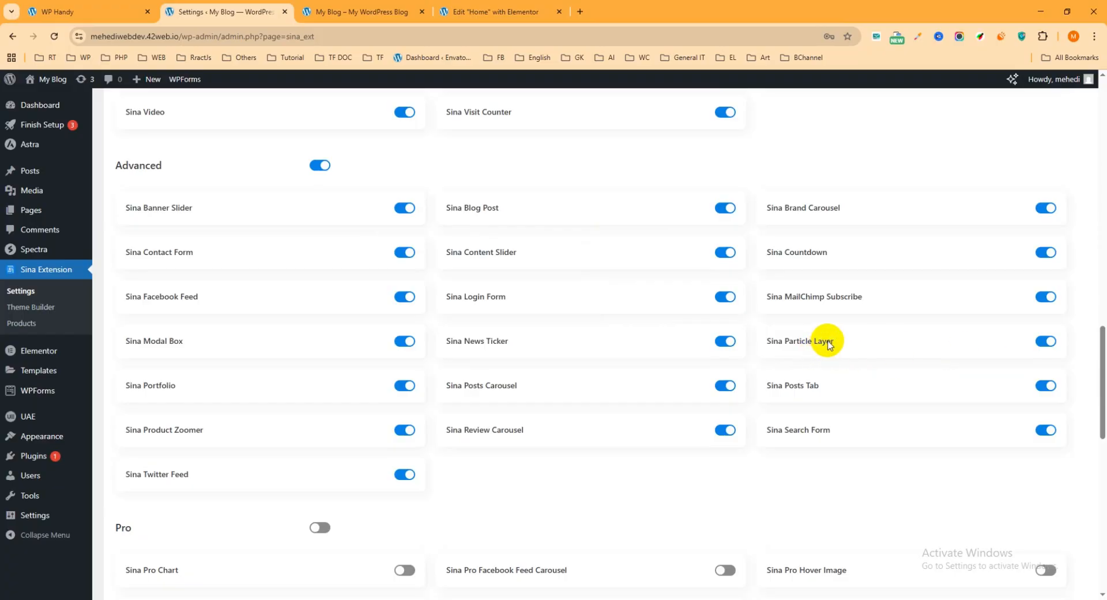
{"action": "left_click", "coordinate": [1046, 342]}
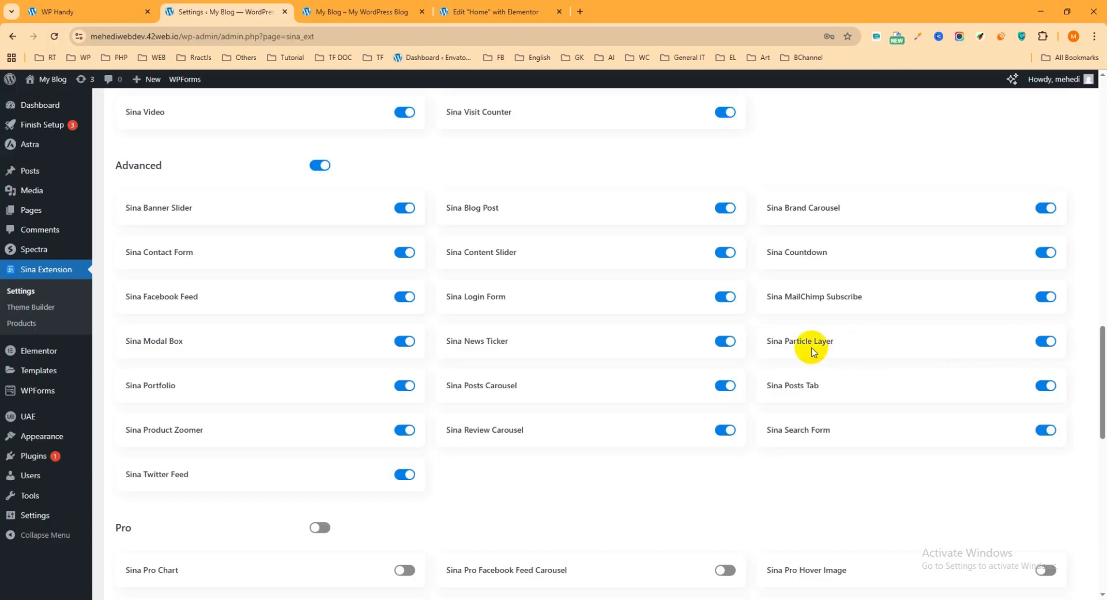
Return to the Elementor editor of the Home page and add a single-column Flexbox container directly below the hero banner
{"action": "left_click", "coordinate": [507, 15]}
{"action": "mouse_move", "coordinate": [563, 306]}
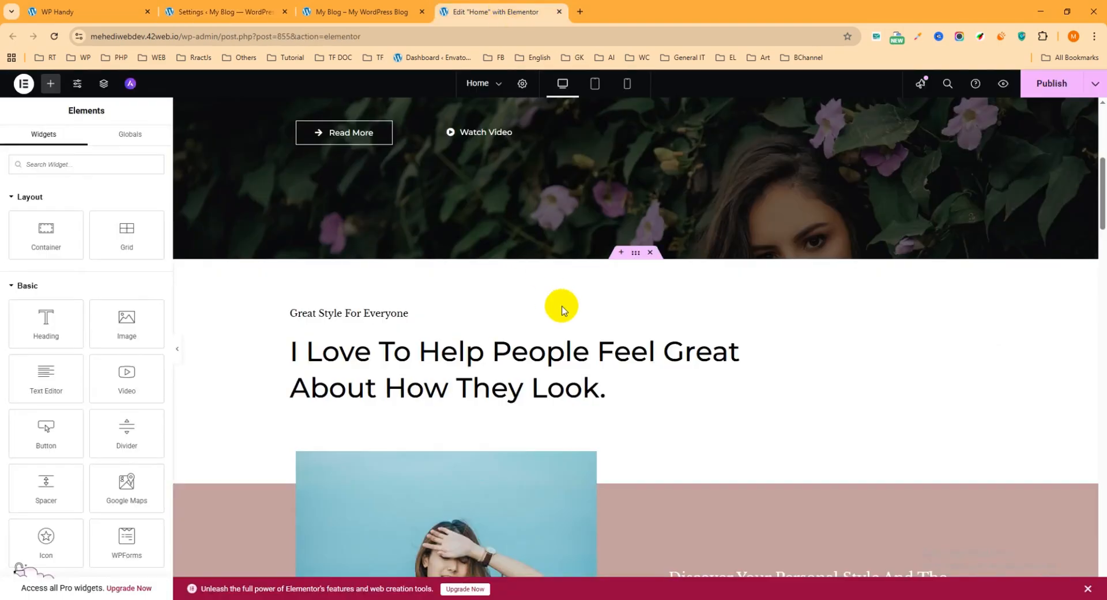
{"action": "left_click", "coordinate": [621, 254]}
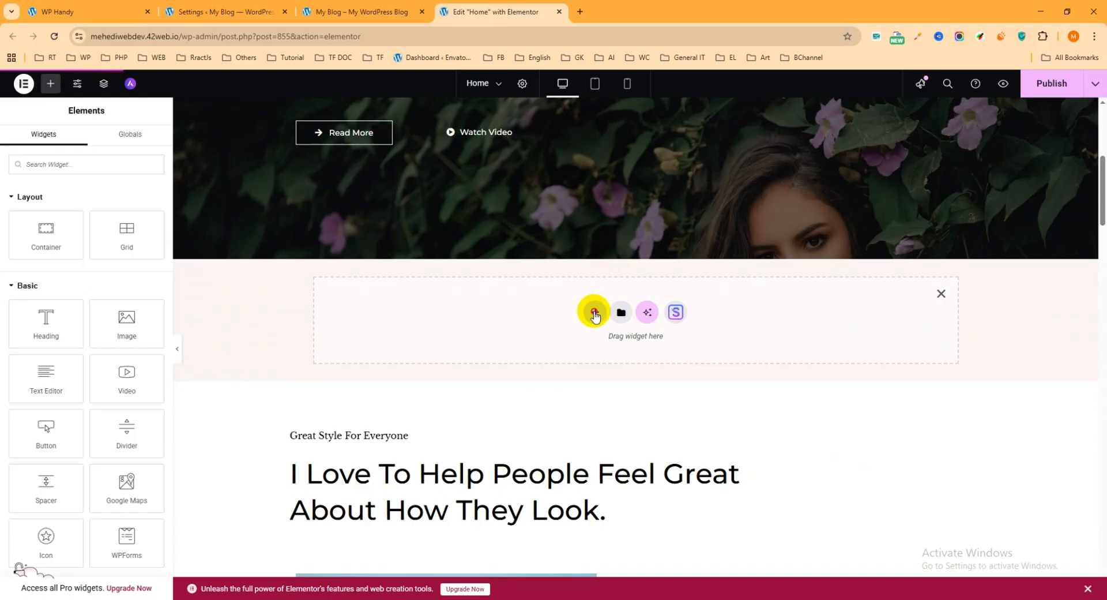
{"action": "left_click", "coordinate": [595, 315]}
{"action": "left_click", "coordinate": [582, 366]}
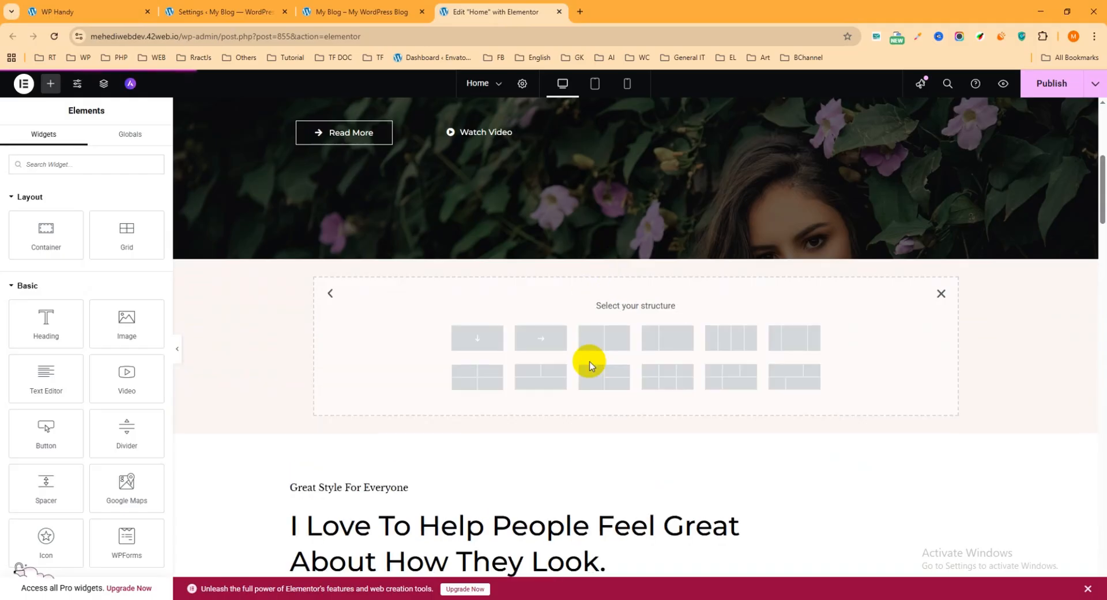
{"action": "left_click", "coordinate": [496, 348]}
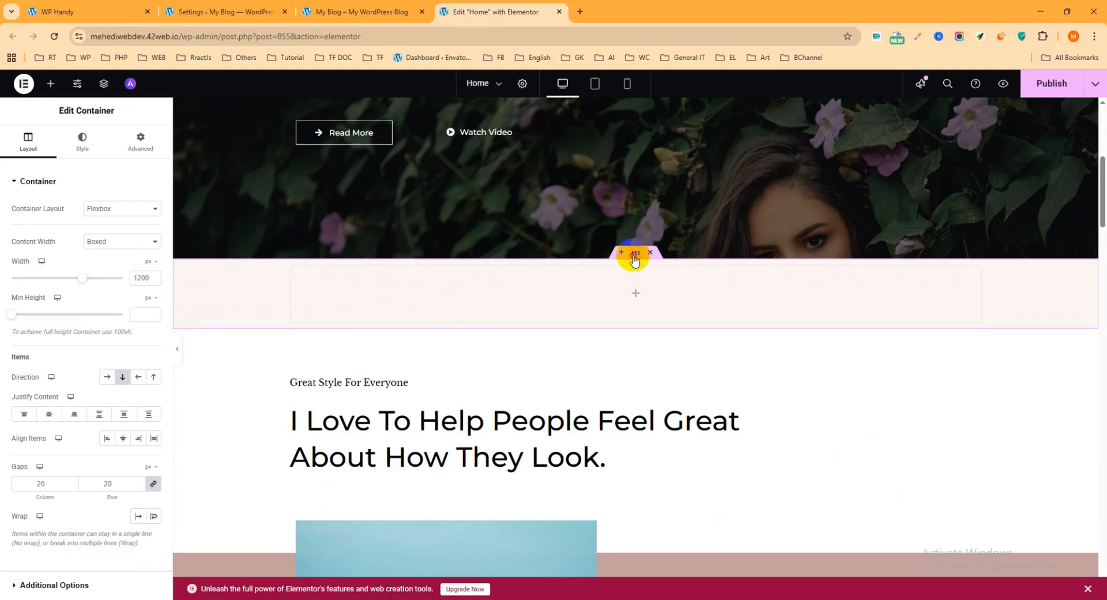
Set the new container's content width to Full Width and its width to 1900 px
{"action": "left_click", "coordinate": [110, 241]}
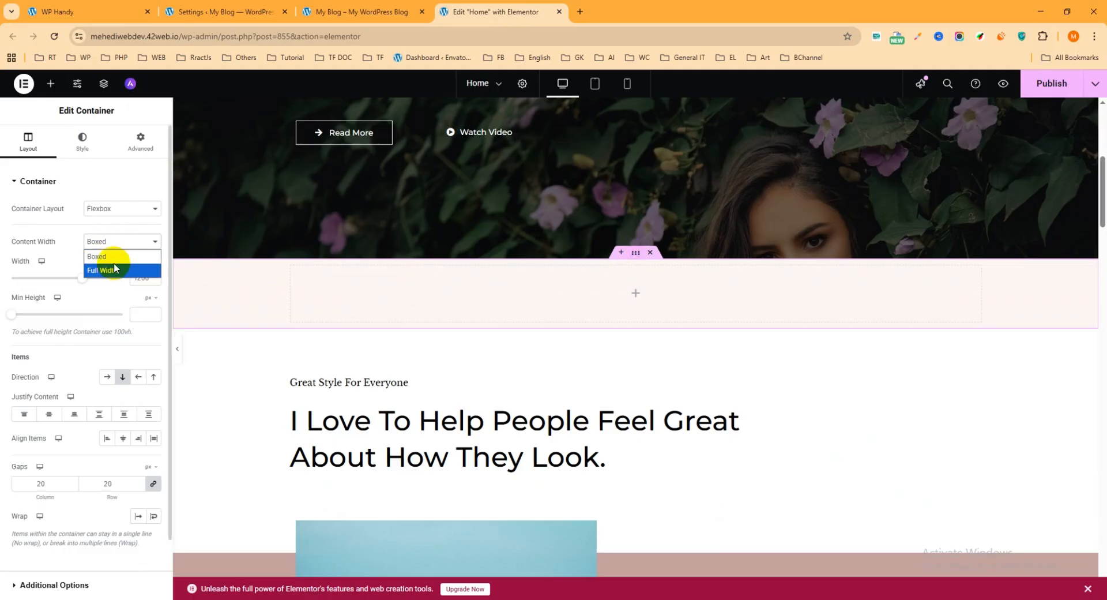
{"action": "left_click", "coordinate": [111, 266]}
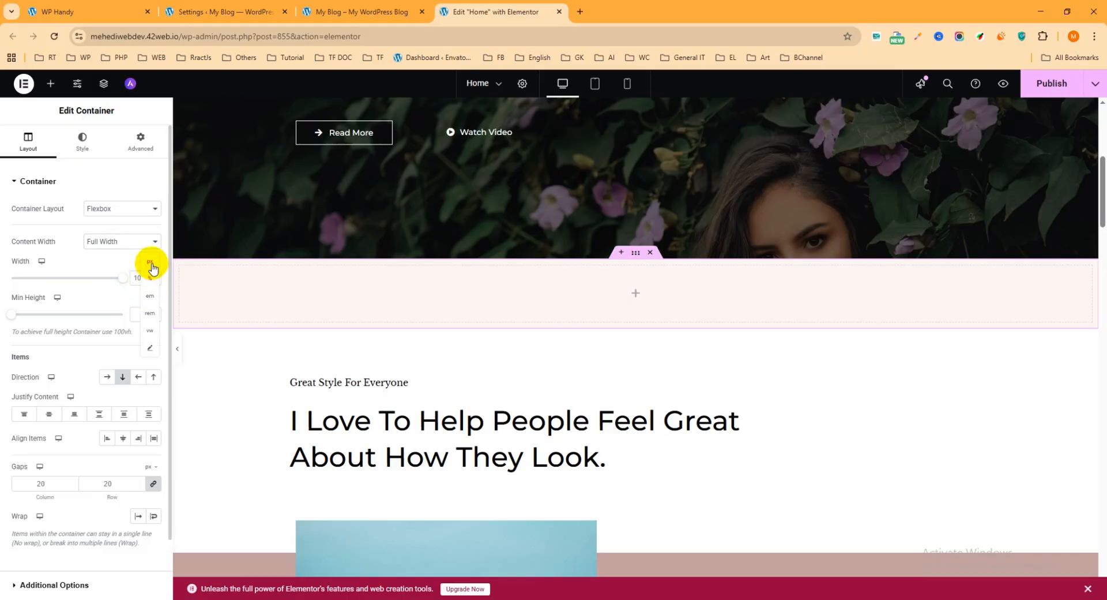
{"action": "left_click", "coordinate": [151, 264]}
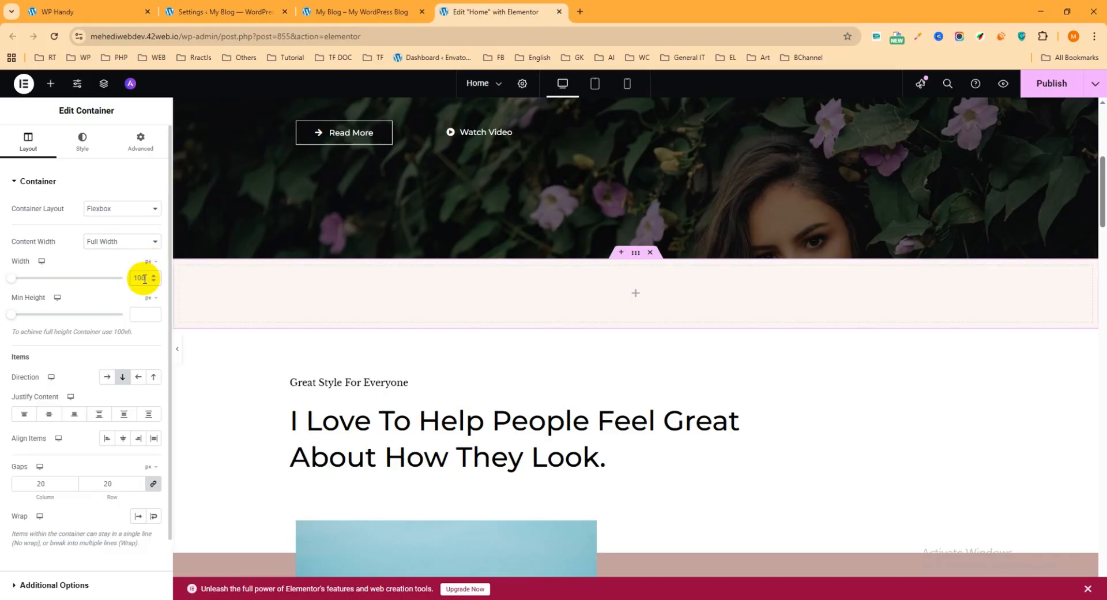
{"action": "key", "text": "BackSpace"}
{"action": "key", "text": "BackSpace"}
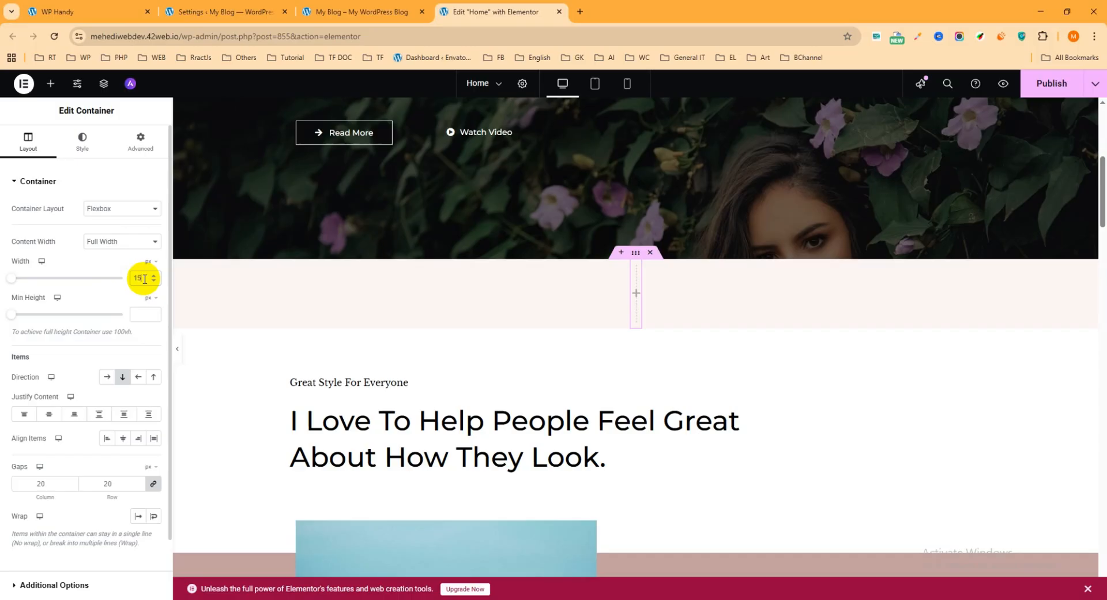
{"action": "key", "text": "BackSpace"}
{"action": "key", "text": "BackSpace"}
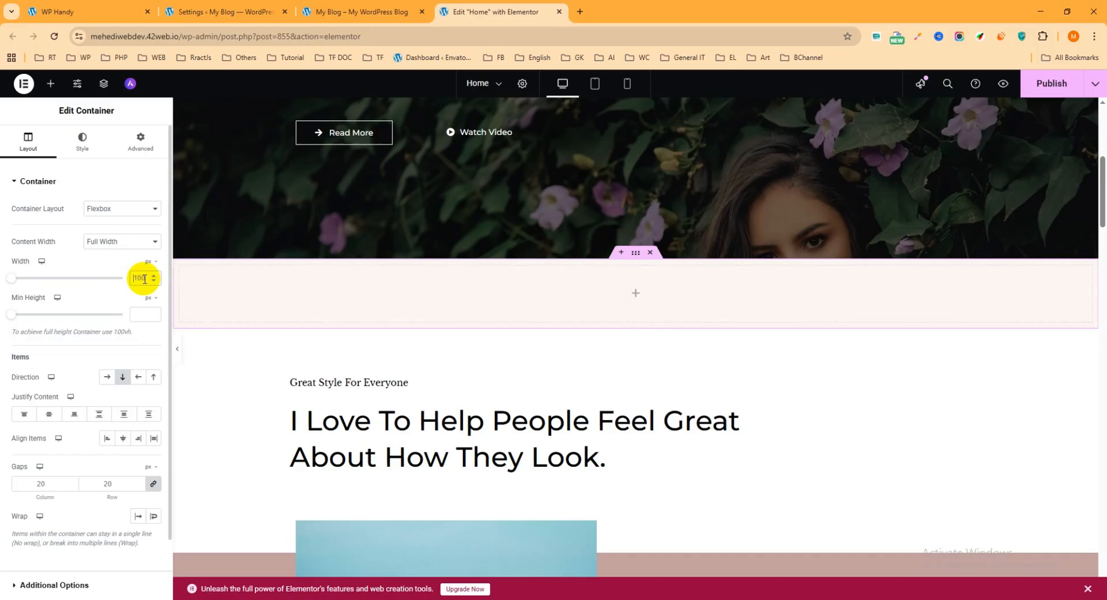
{"action": "type", "text": "1"}
{"action": "type", "text": "900"}
Unlink the container's padding and set it to 50 px at top and bottom and 0 at right and left
{"action": "left_click", "coordinate": [143, 151]}
{"action": "left_click", "coordinate": [153, 266]}
{"action": "left_click", "coordinate": [23, 266]}
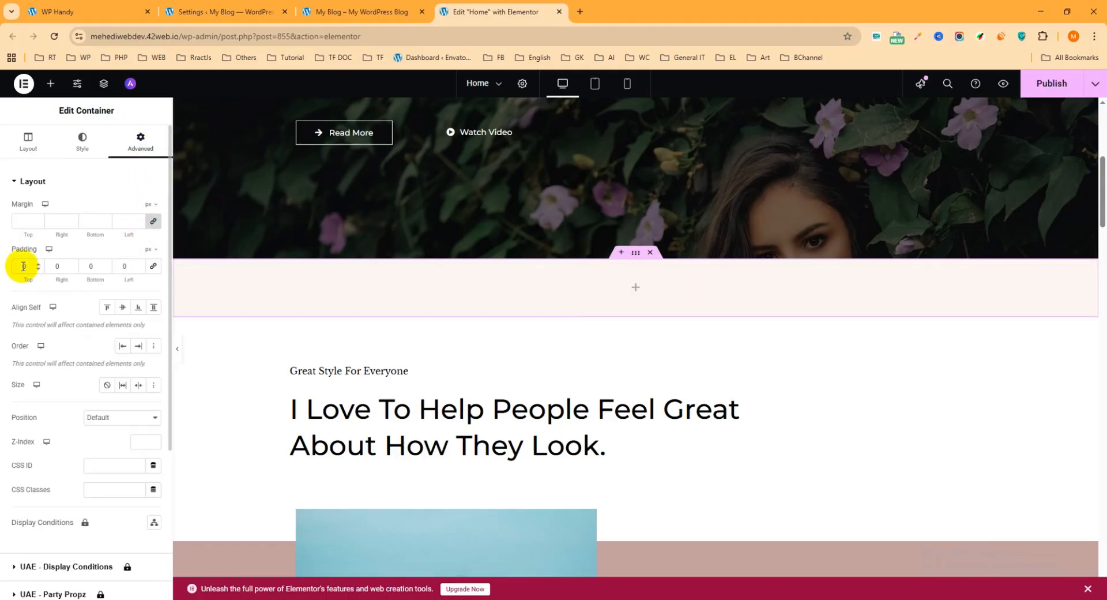
{"action": "type", "text": "5"}
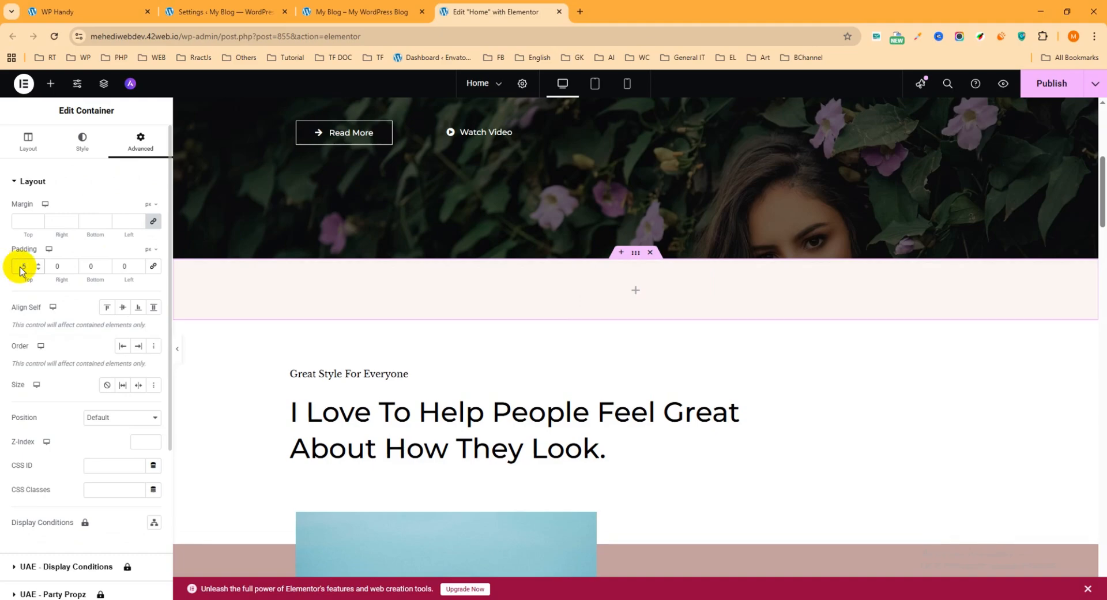
{"action": "type", "text": "0"}
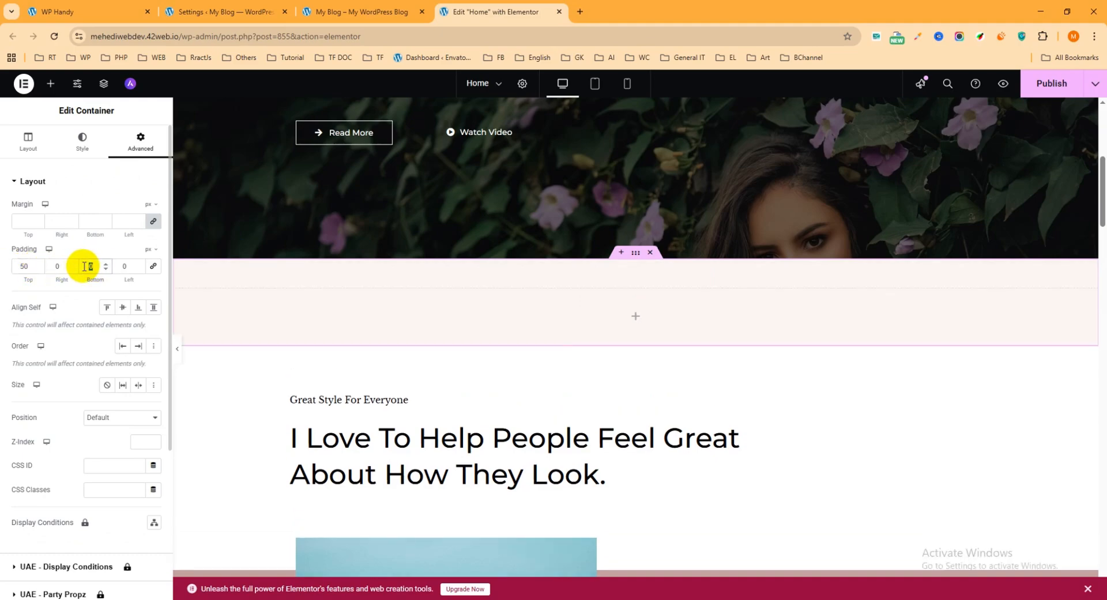
{"action": "type", "text": "50"}
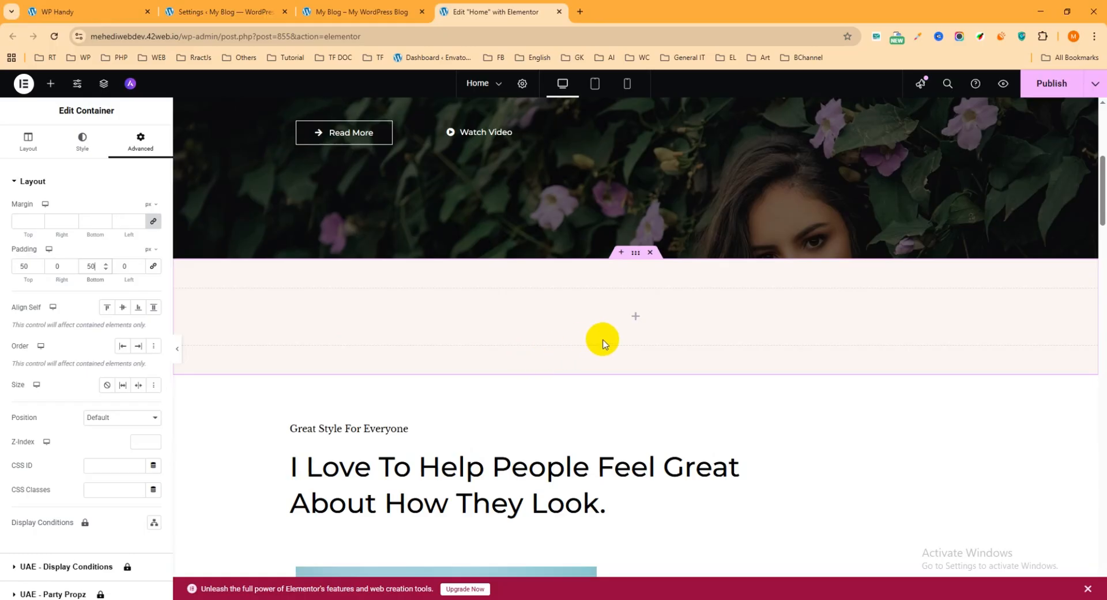
Find the Sina Particle Layer widget by searching for "sina parti" and place it in the empty container
{"action": "left_click", "coordinate": [636, 318]}
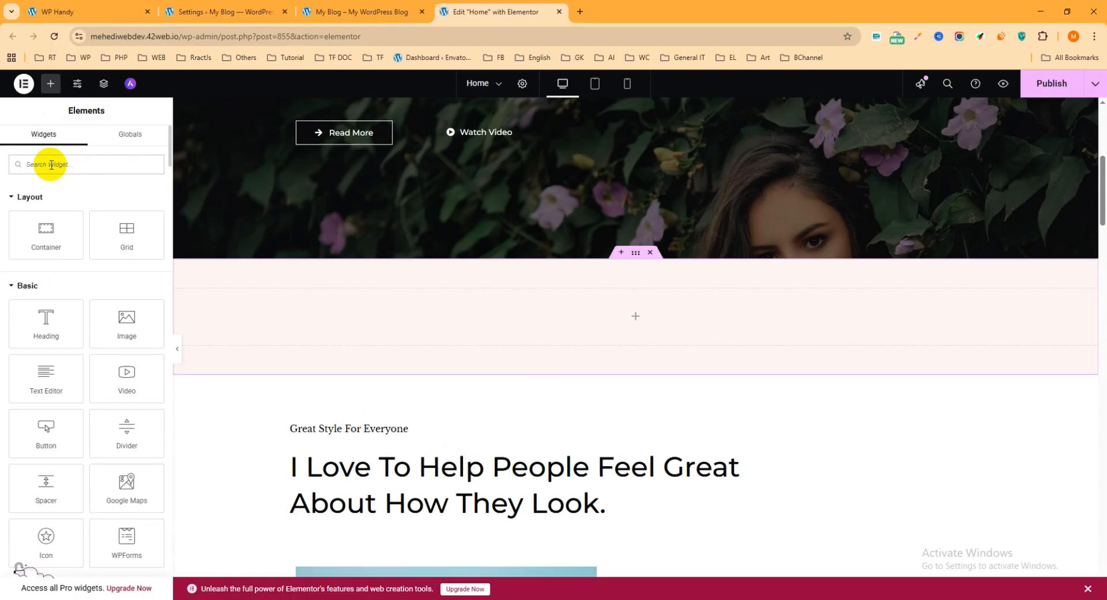
{"action": "type", "text": "sina"}
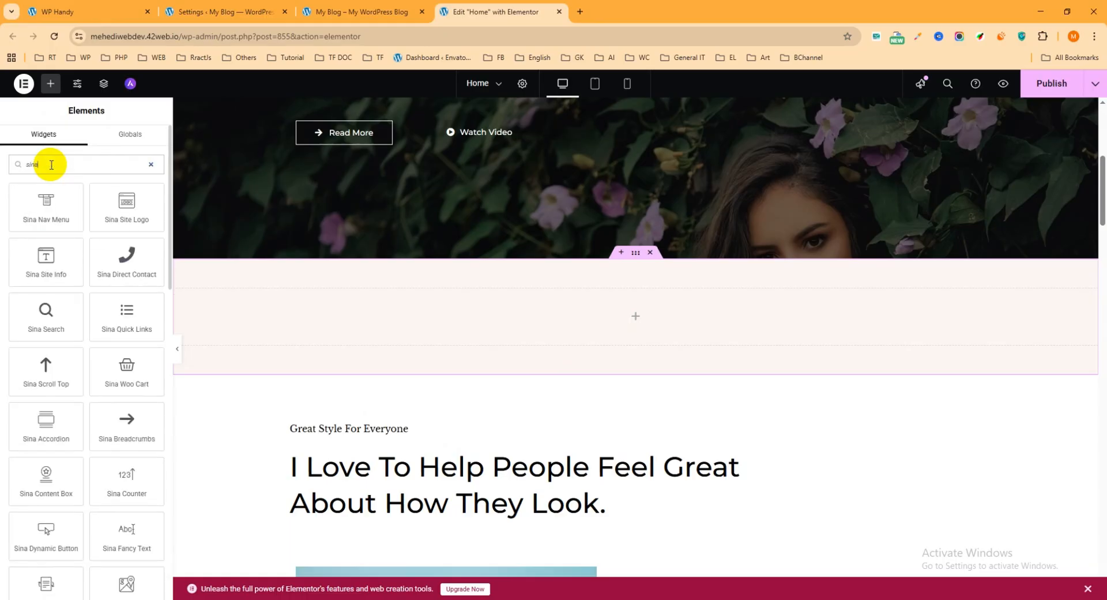
{"action": "type", "text": " parti"}
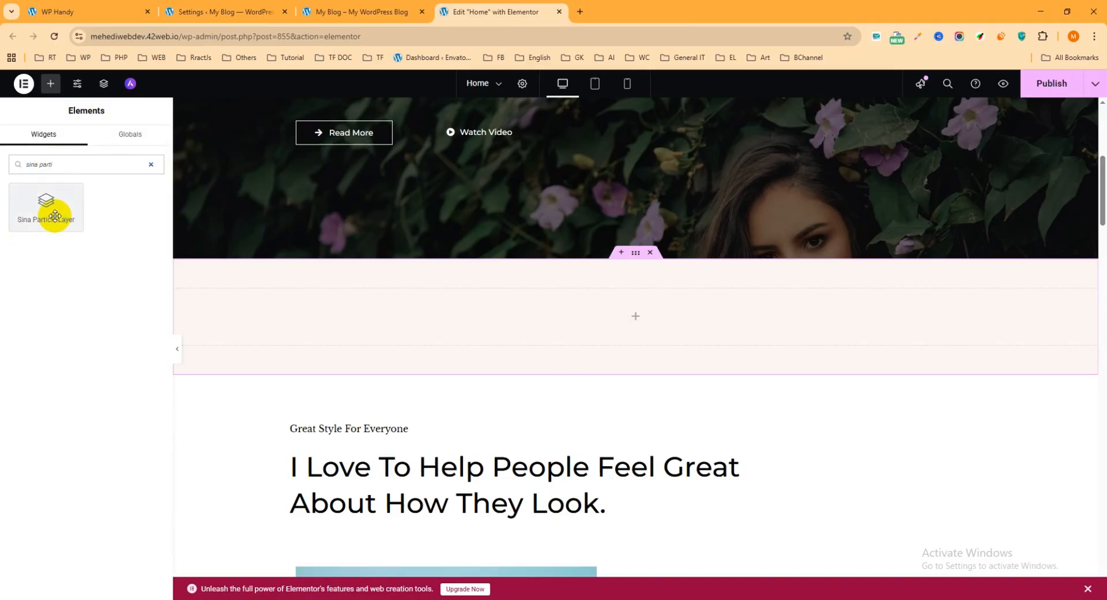
{"action": "left_click_drag", "start_coordinate": [46, 213], "coordinate": [623, 323]}
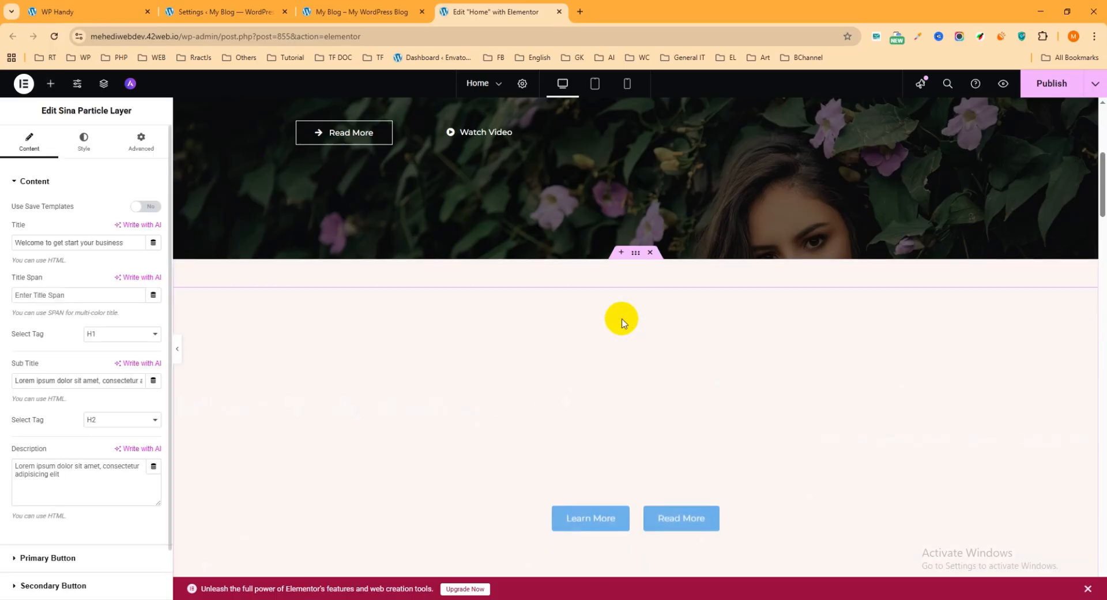
{"action": "scroll", "coordinate": [621, 322], "scroll_direction": "down", "scroll_amount": 2}
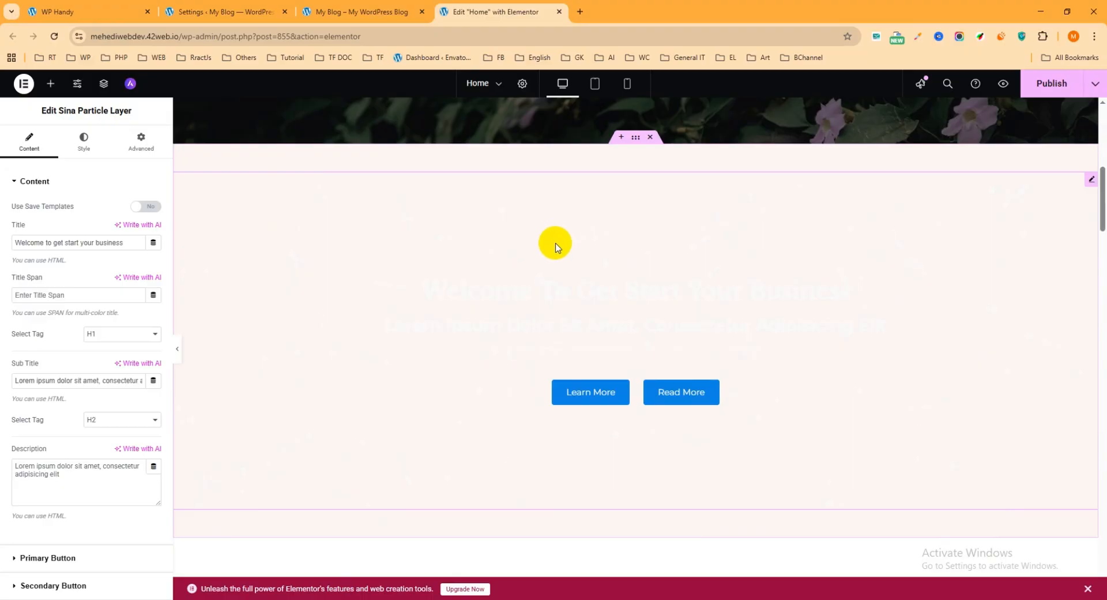
Set the Link Color in the particle layer's Particle Settings to red #CA1D1D
{"action": "left_click", "coordinate": [27, 186]}
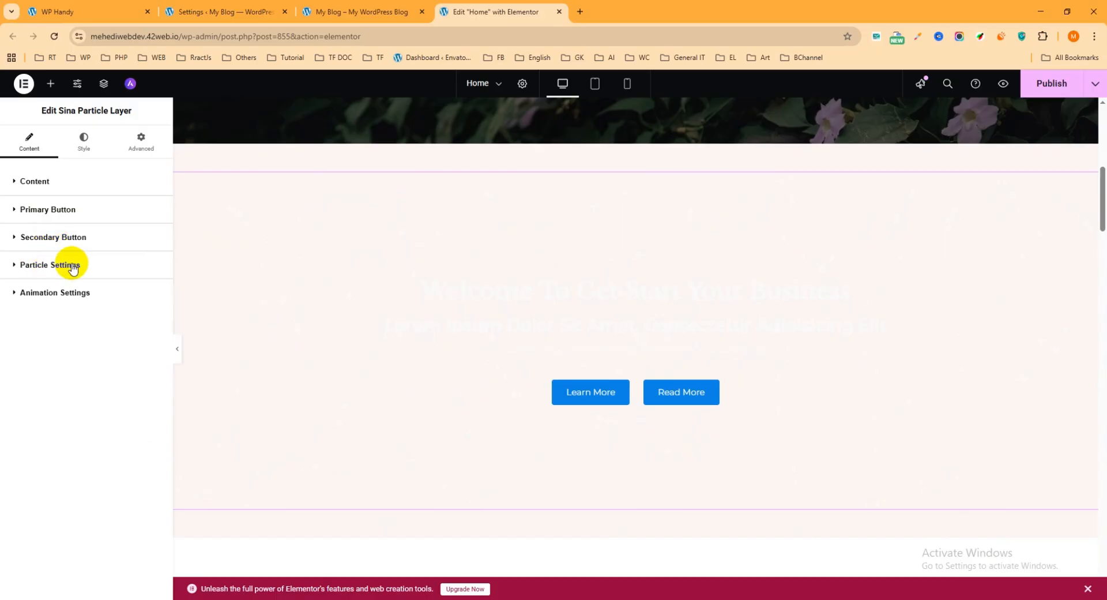
{"action": "left_click", "coordinate": [19, 266]}
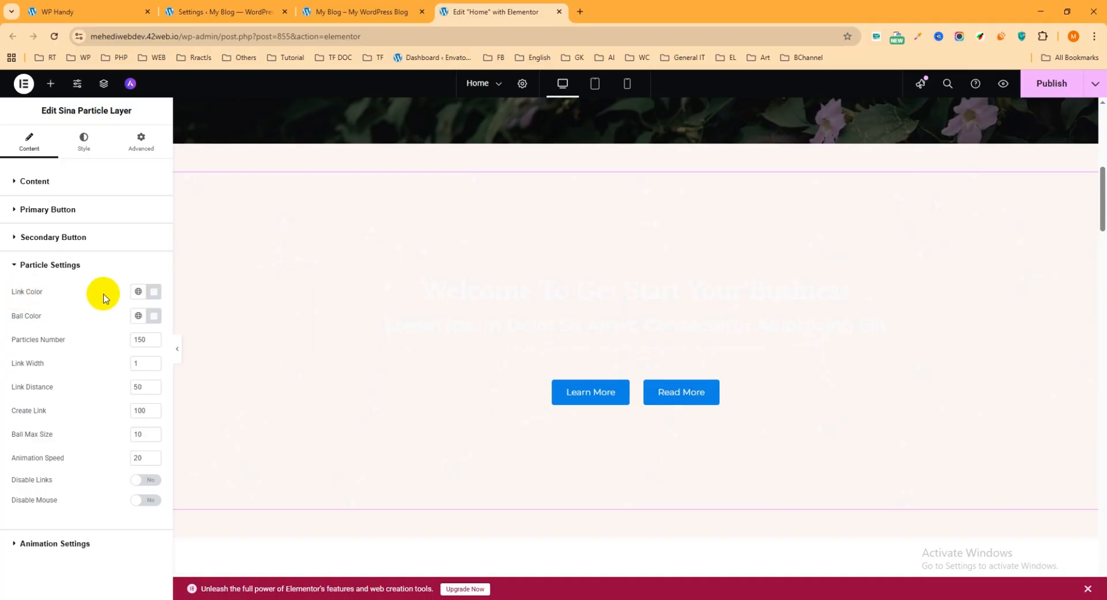
{"action": "left_click", "coordinate": [154, 293]}
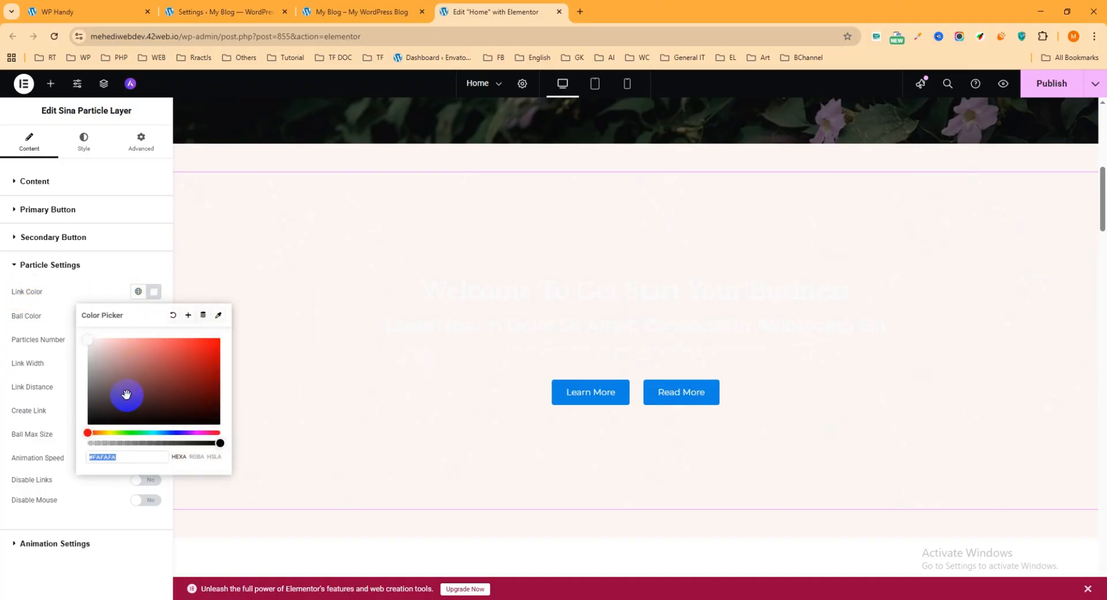
{"action": "left_click_drag", "start_coordinate": [106, 402], "coordinate": [189, 369]}
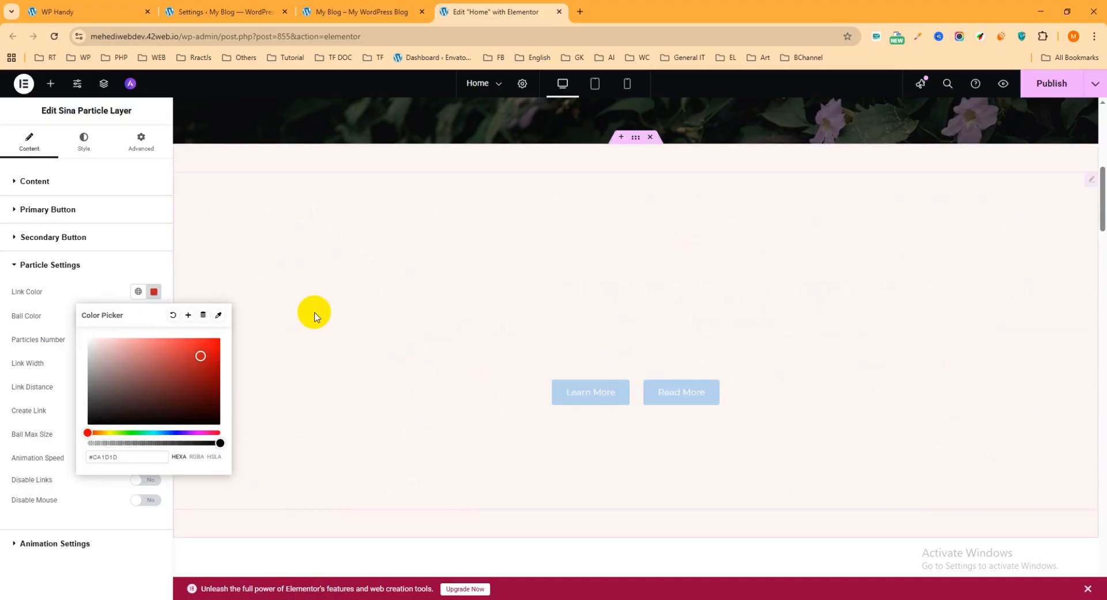
{"action": "left_click", "coordinate": [5, 316]}
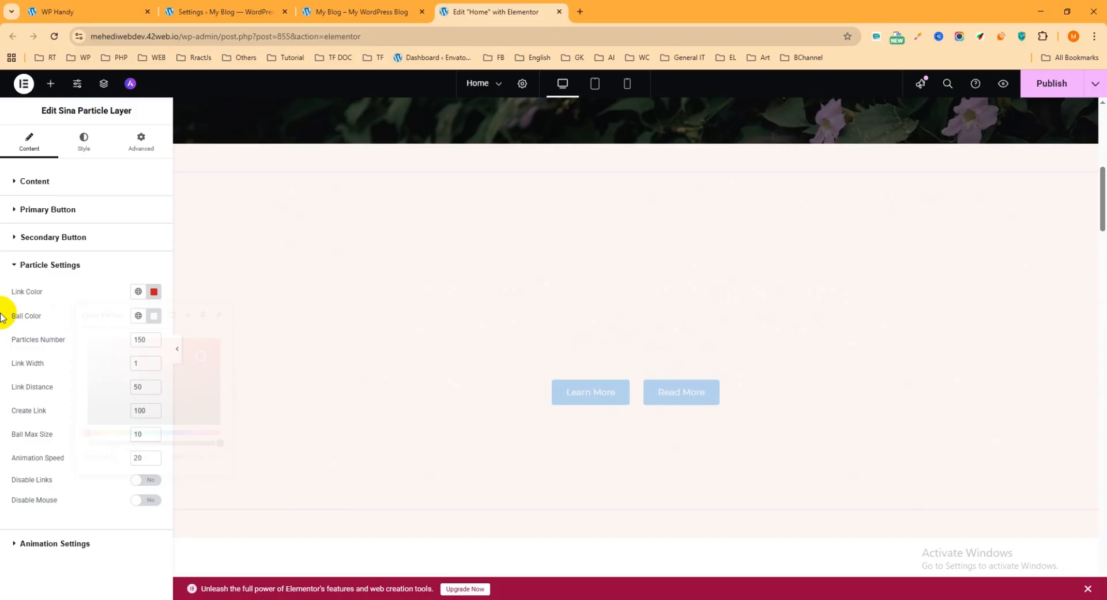
Set the Ball Color in the particle layer's Particle Settings to blue #3237A7
{"action": "left_click", "coordinate": [153, 317]}
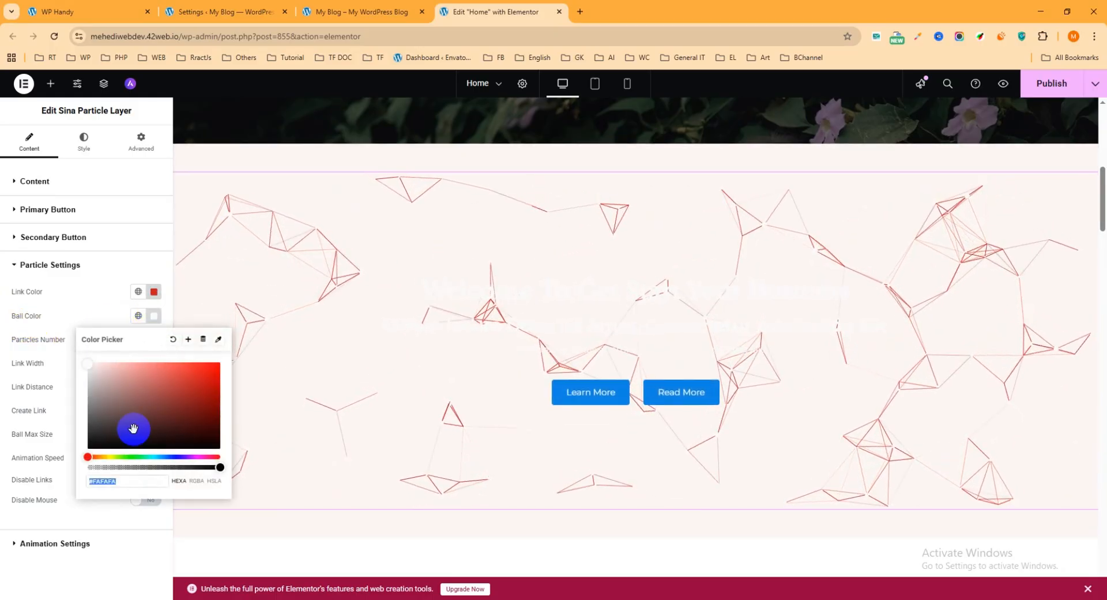
{"action": "left_click_drag", "start_coordinate": [88, 457], "coordinate": [175, 457]}
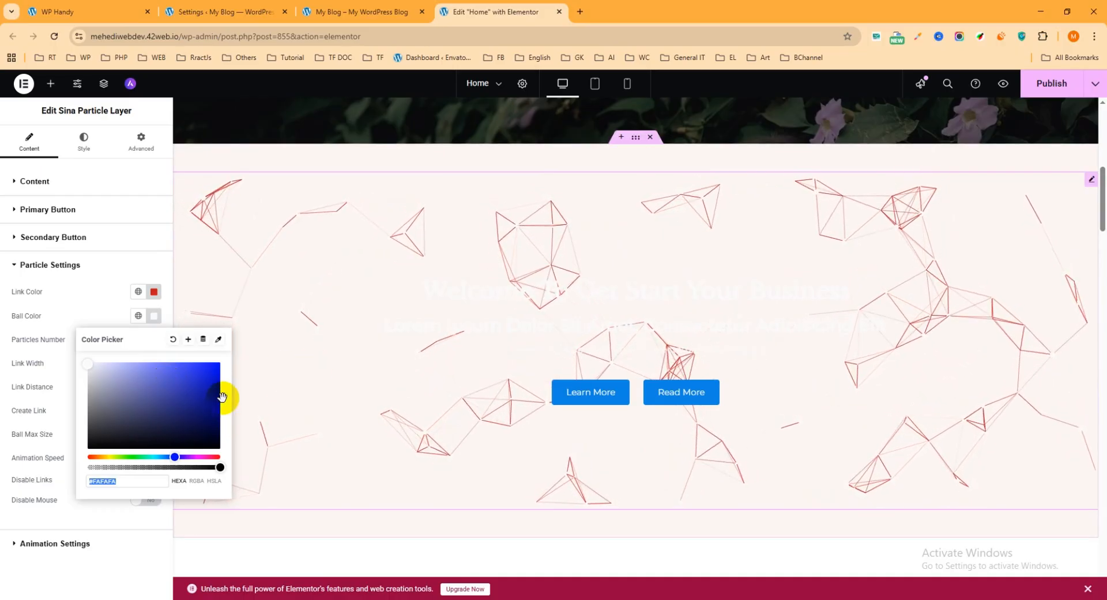
{"action": "left_click", "coordinate": [179, 388]}
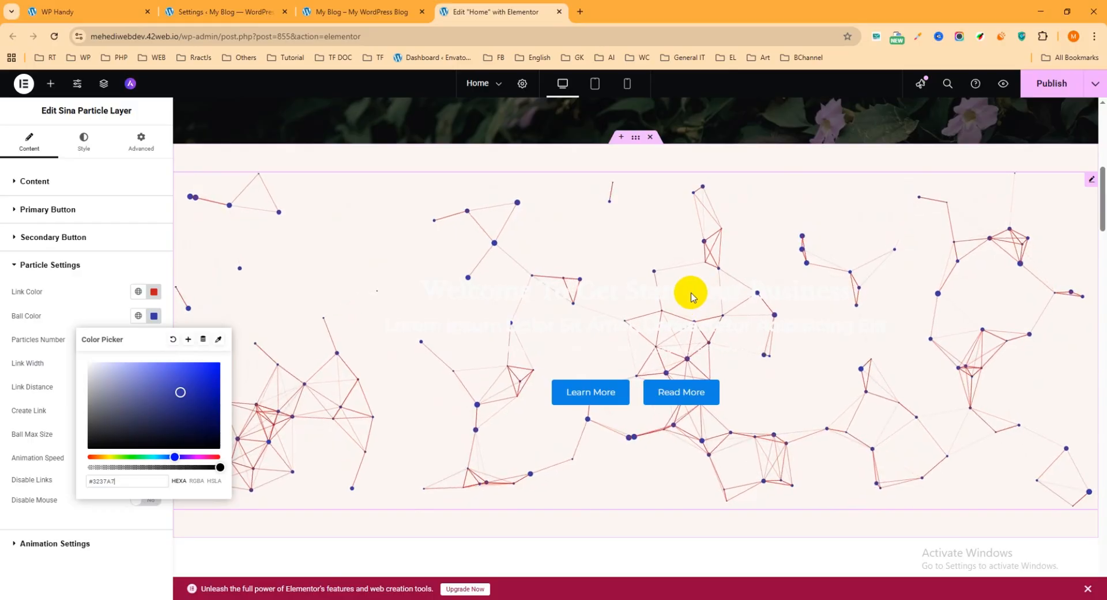
Set the text color of the particle layer's title to black #000
{"action": "left_click", "coordinate": [33, 181]}
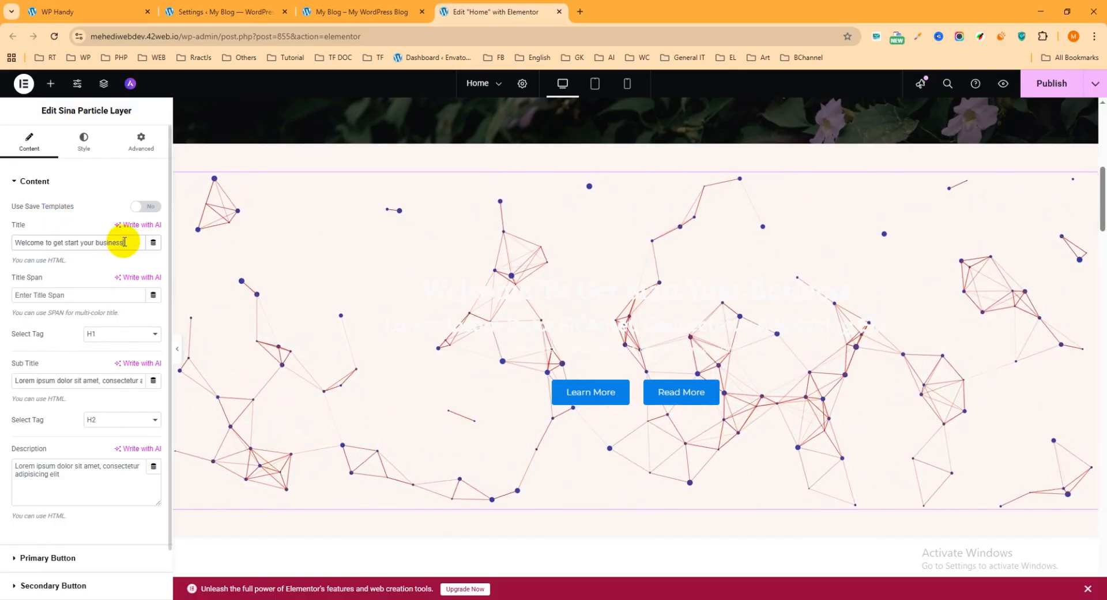
{"action": "scroll", "coordinate": [91, 289], "scroll_direction": "down", "scroll_amount": 1}
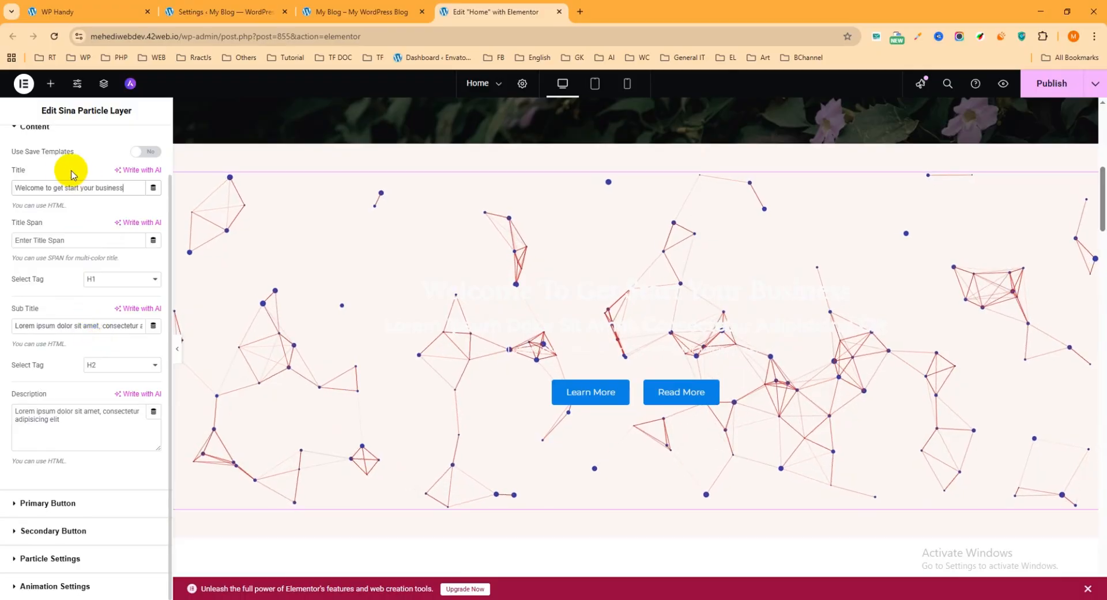
{"action": "scroll", "coordinate": [57, 196], "scroll_direction": "up", "scroll_amount": 1}
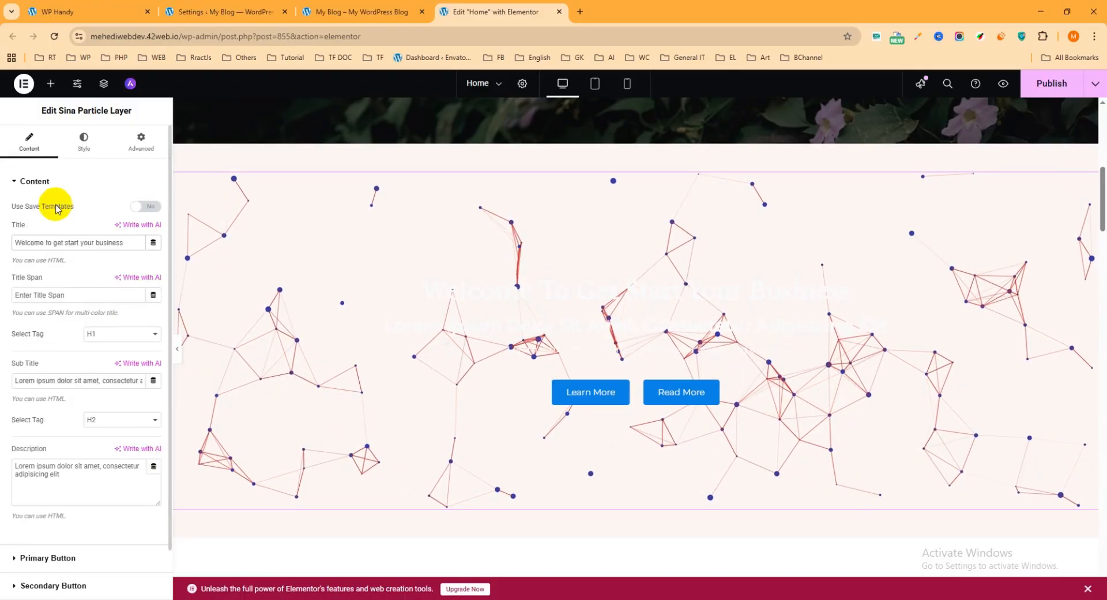
{"action": "left_click", "coordinate": [81, 152]}
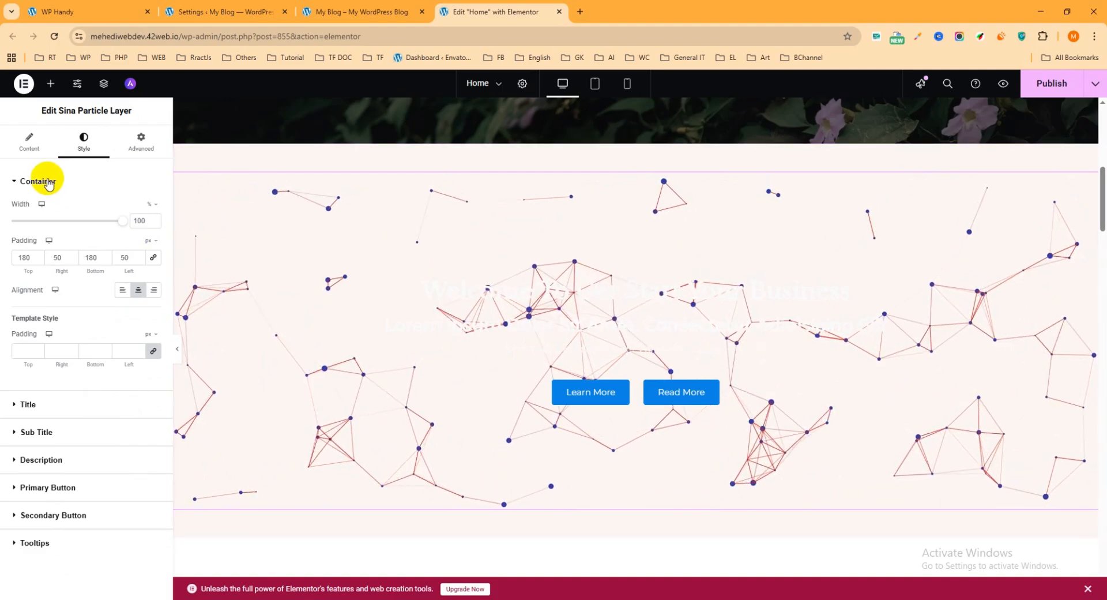
{"action": "left_click", "coordinate": [36, 404]}
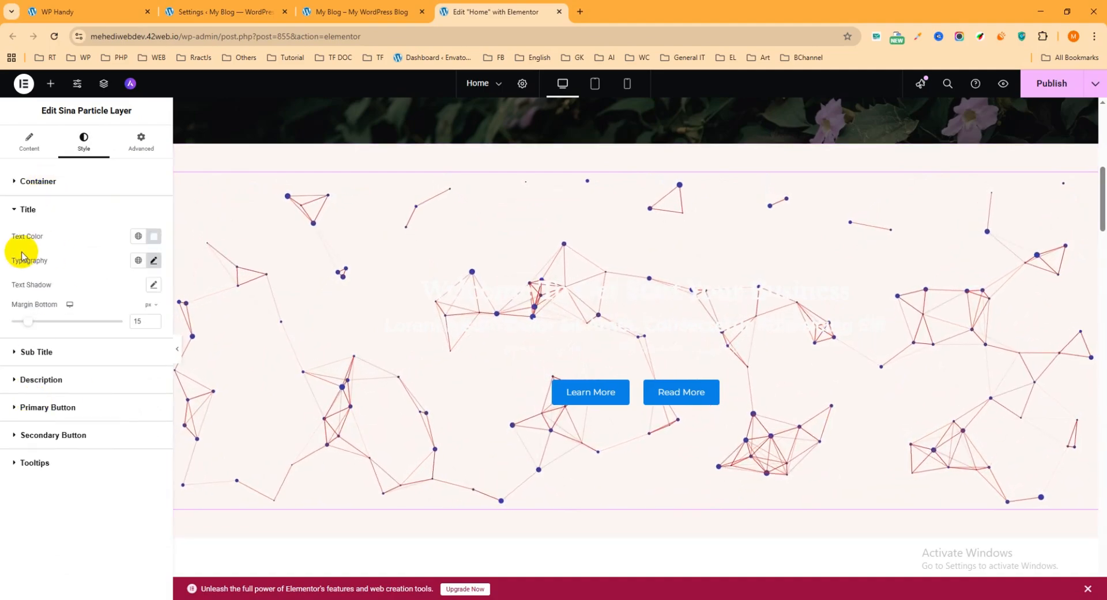
{"action": "left_click", "coordinate": [154, 236]}
{"action": "type", "text": "#000"}
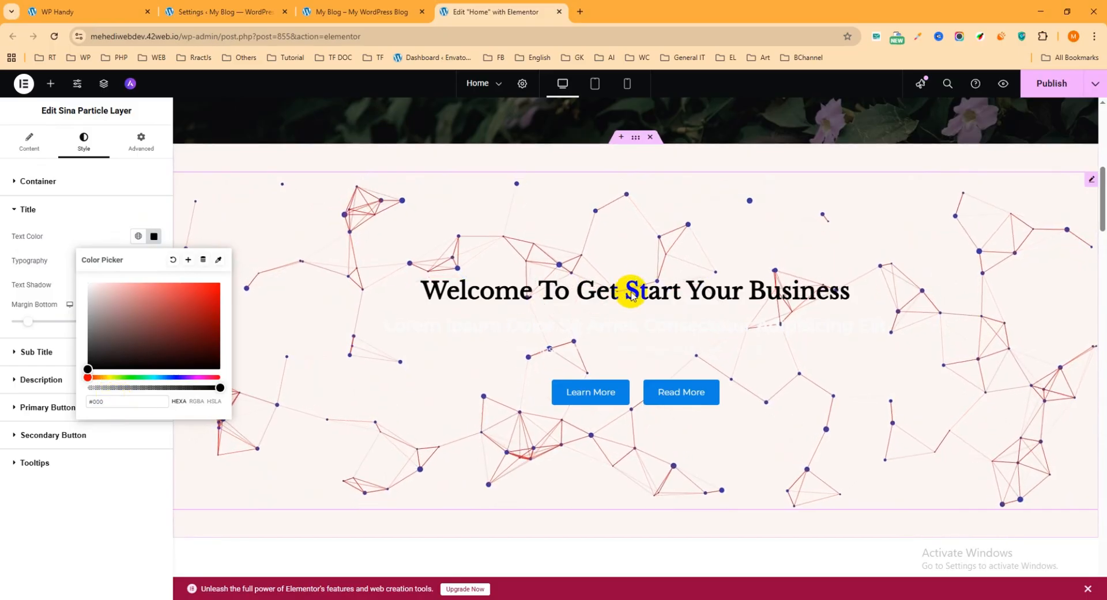
{"action": "left_click", "coordinate": [3, 256]}
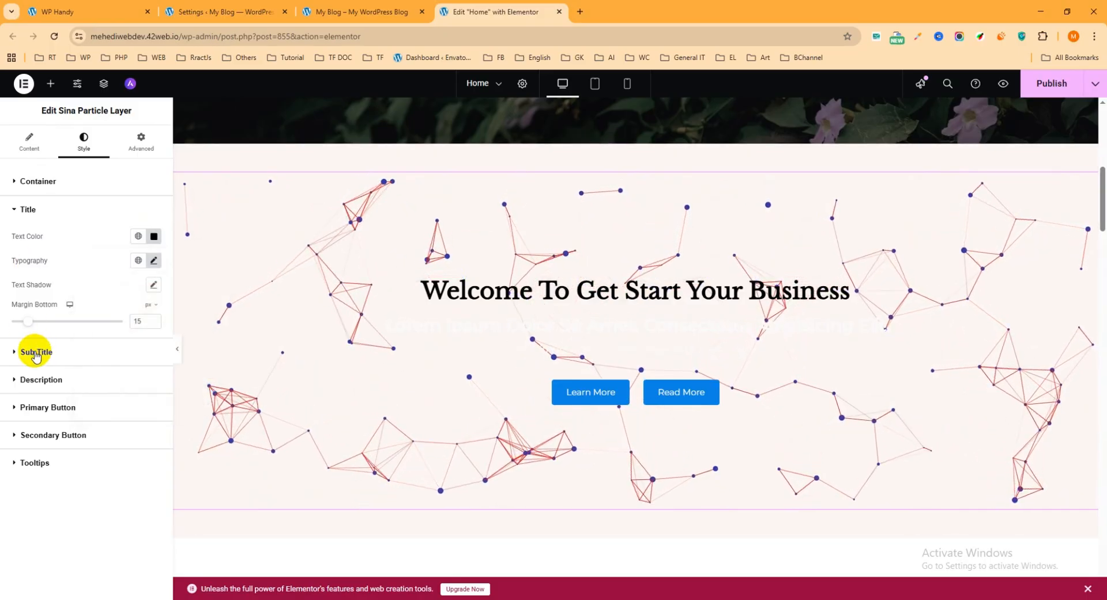
Set the text color of the particle layer's subtitle to black #000
{"action": "left_click", "coordinate": [35, 353]}
{"action": "left_click", "coordinate": [153, 264]}
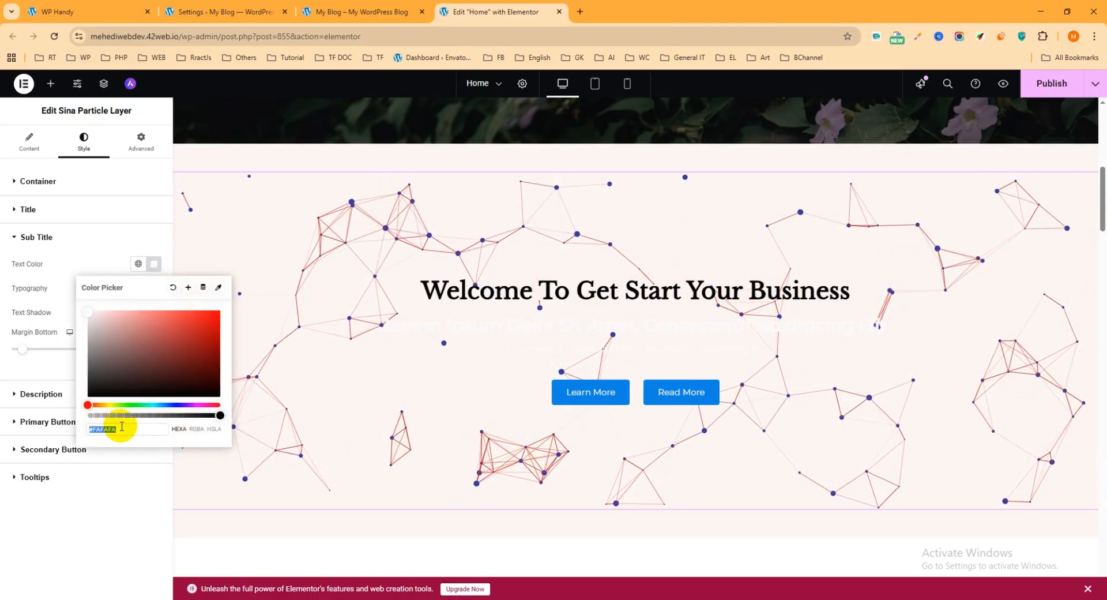
{"action": "type", "text": "#000"}
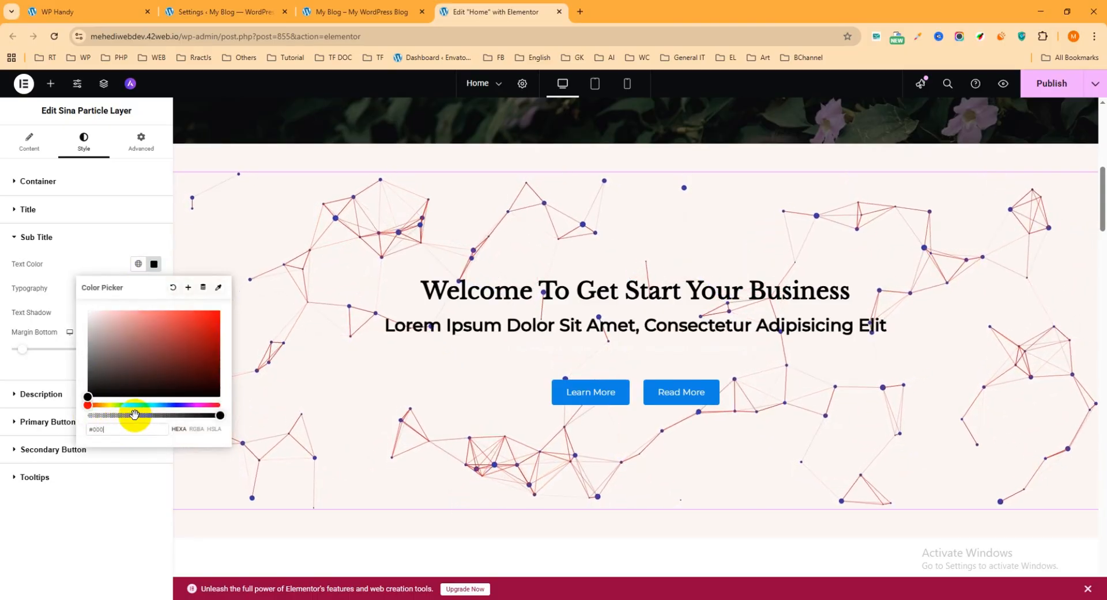
{"action": "scroll", "coordinate": [663, 312], "scroll_direction": "down", "scroll_amount": 1}
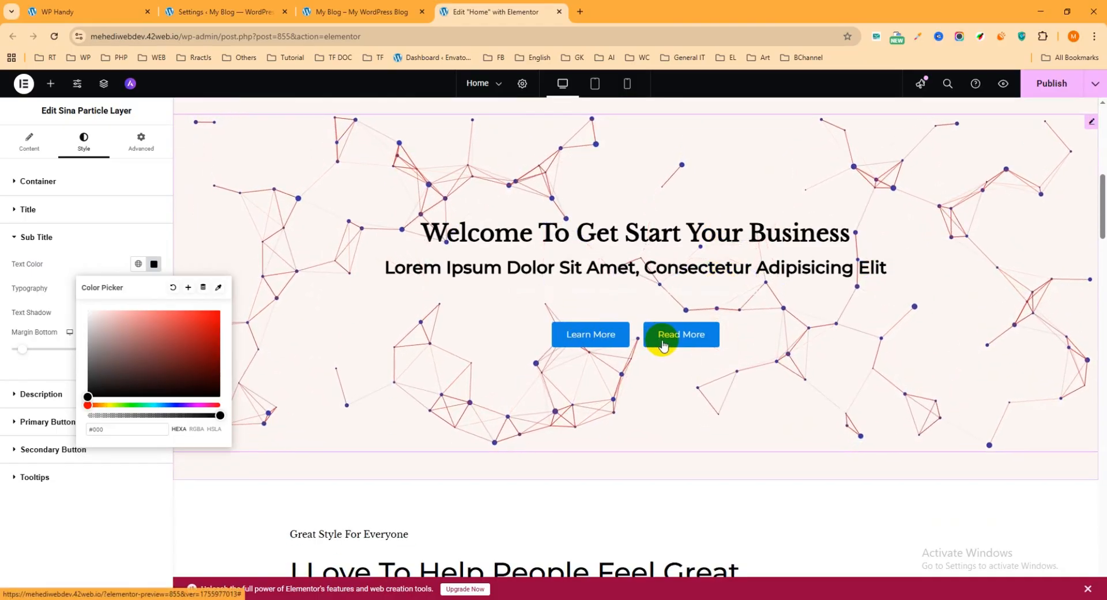
{"action": "left_click", "coordinate": [5, 386]}
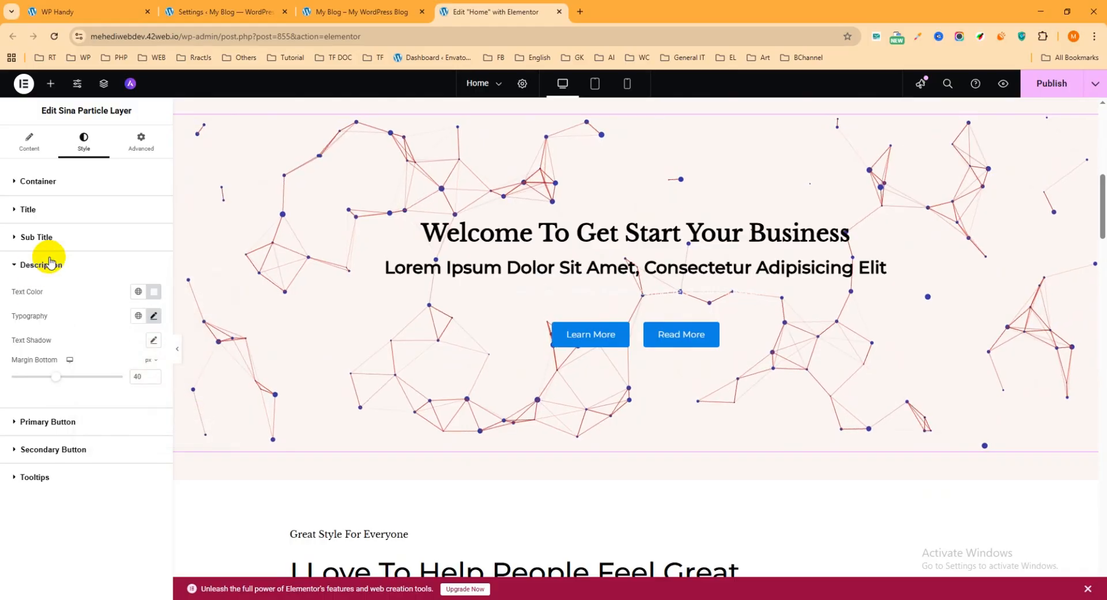
Enable Use Save Templates in the widget's content and review the label and link settings of the primary and secondary buttons
{"action": "left_click", "coordinate": [28, 144]}
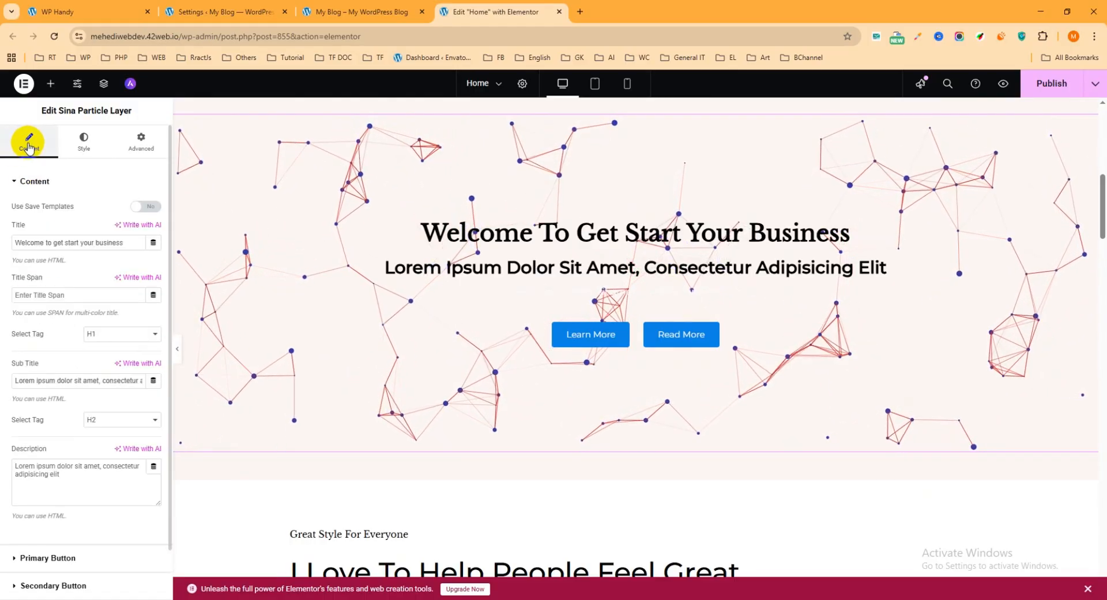
{"action": "left_click", "coordinate": [35, 206]}
{"action": "left_click", "coordinate": [23, 181]}
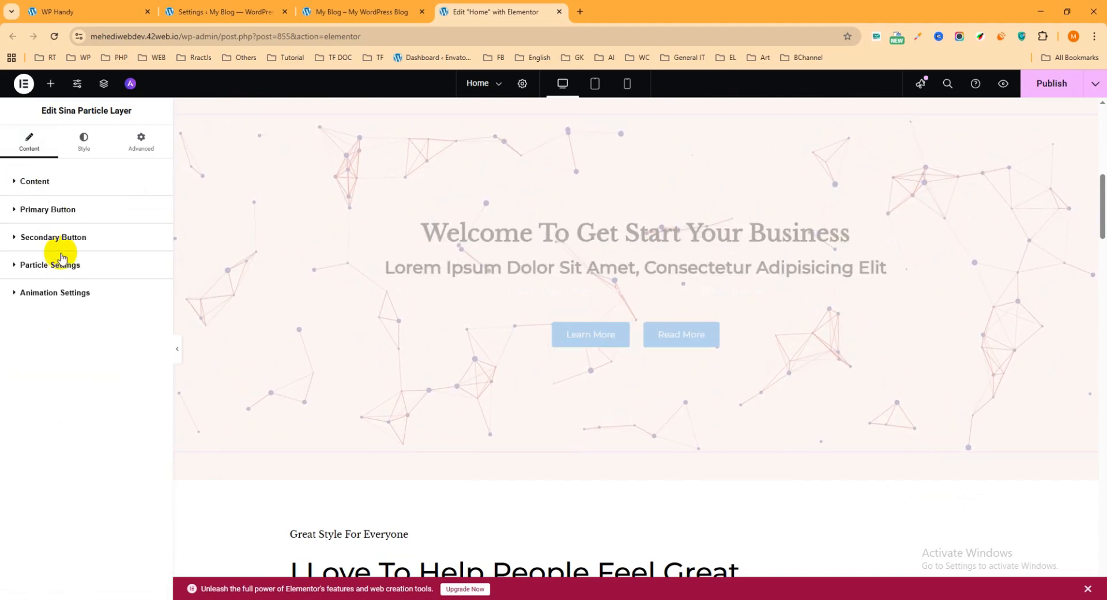
{"action": "left_click", "coordinate": [51, 211]}
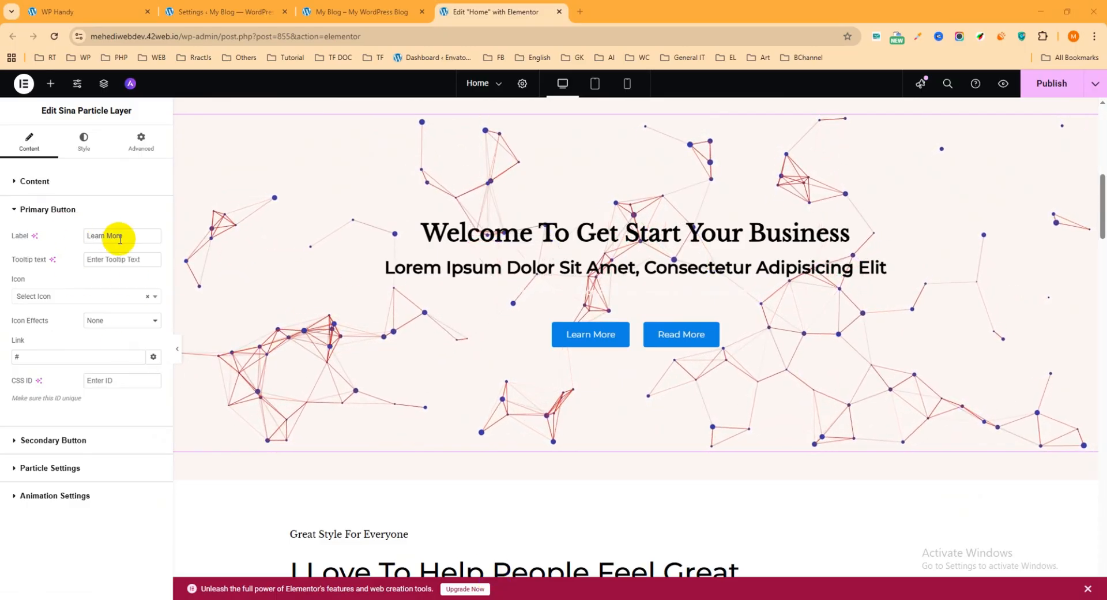
{"action": "left_click_drag", "start_coordinate": [130, 236], "coordinate": [81, 235]}
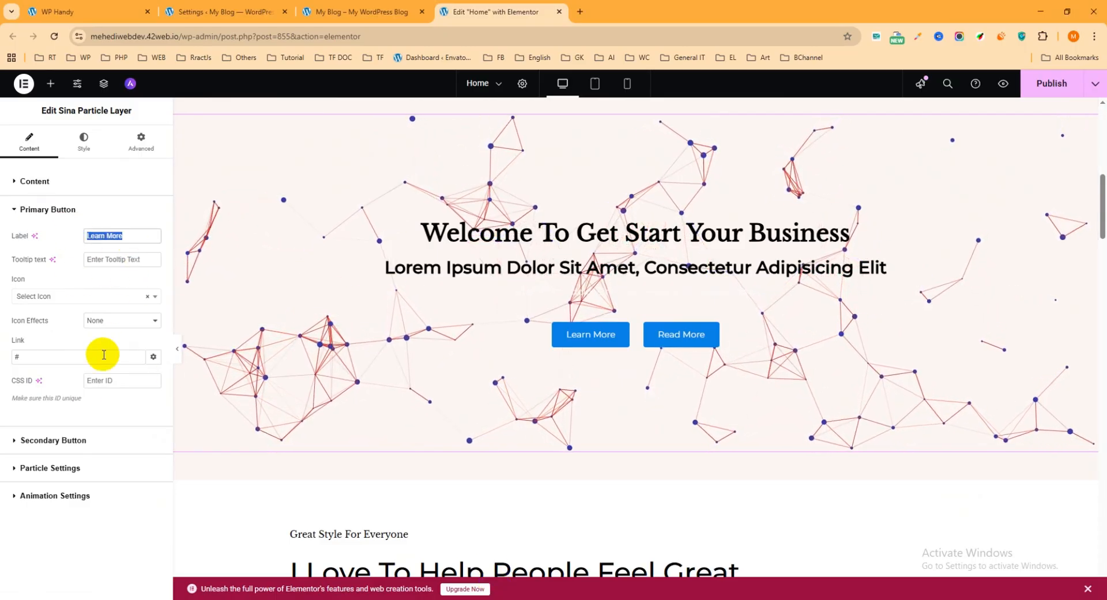
{"action": "left_click", "coordinate": [63, 438]}
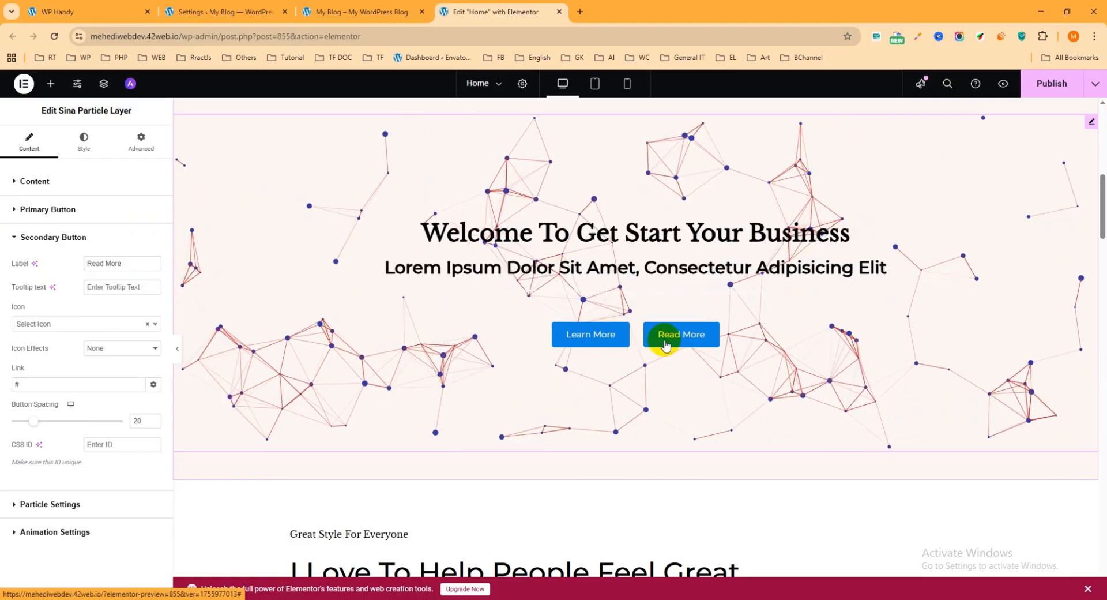
Set the background color of the primary Learn More button to green #16C53A
{"action": "left_click", "coordinate": [85, 152]}
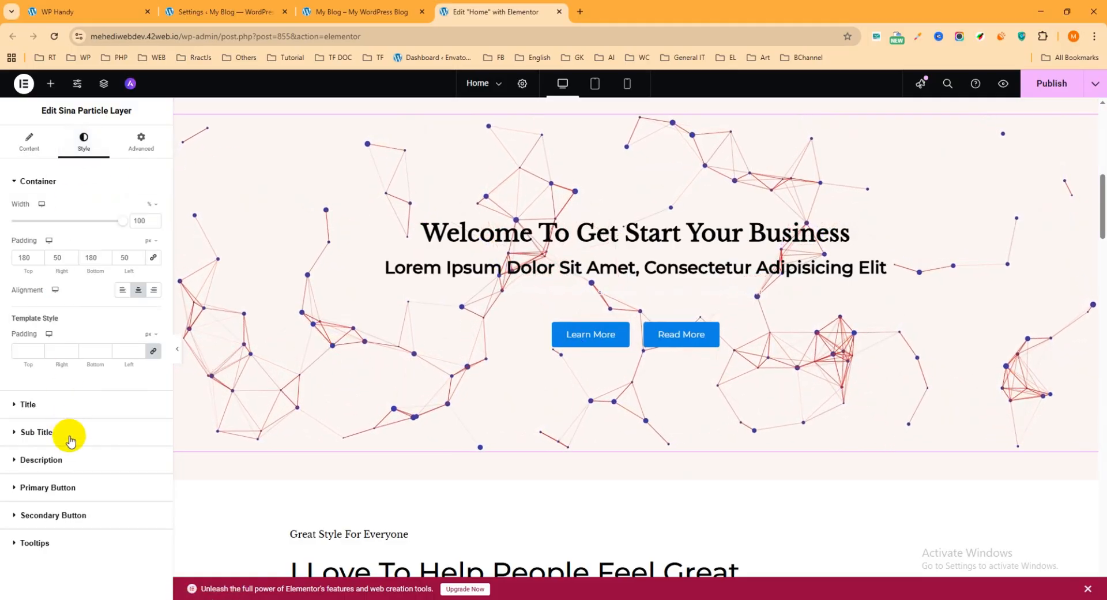
{"action": "left_click", "coordinate": [40, 487]}
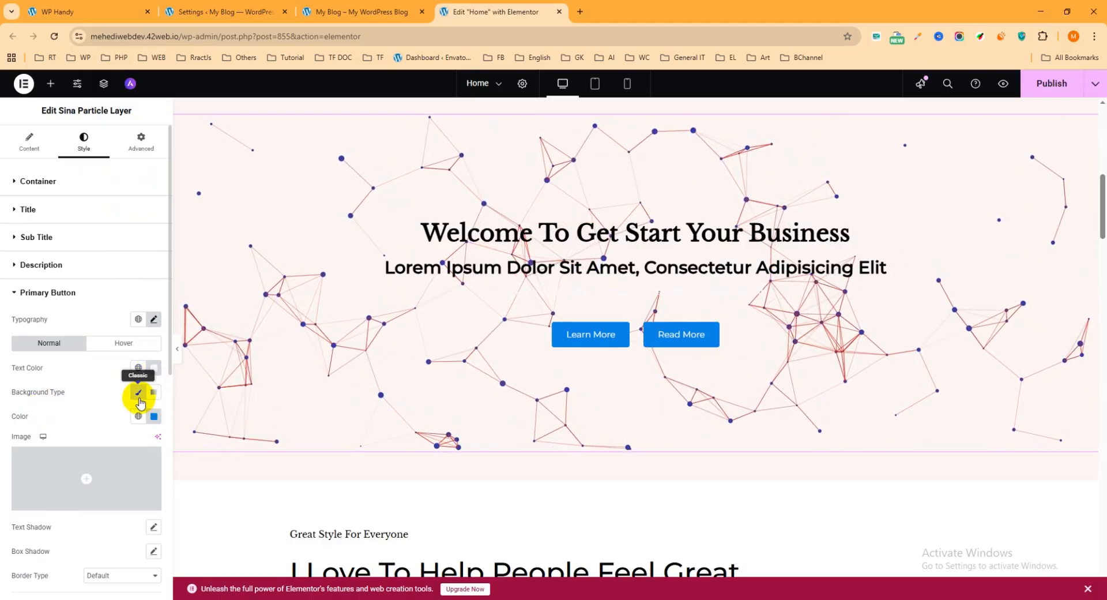
{"action": "left_click", "coordinate": [154, 416]}
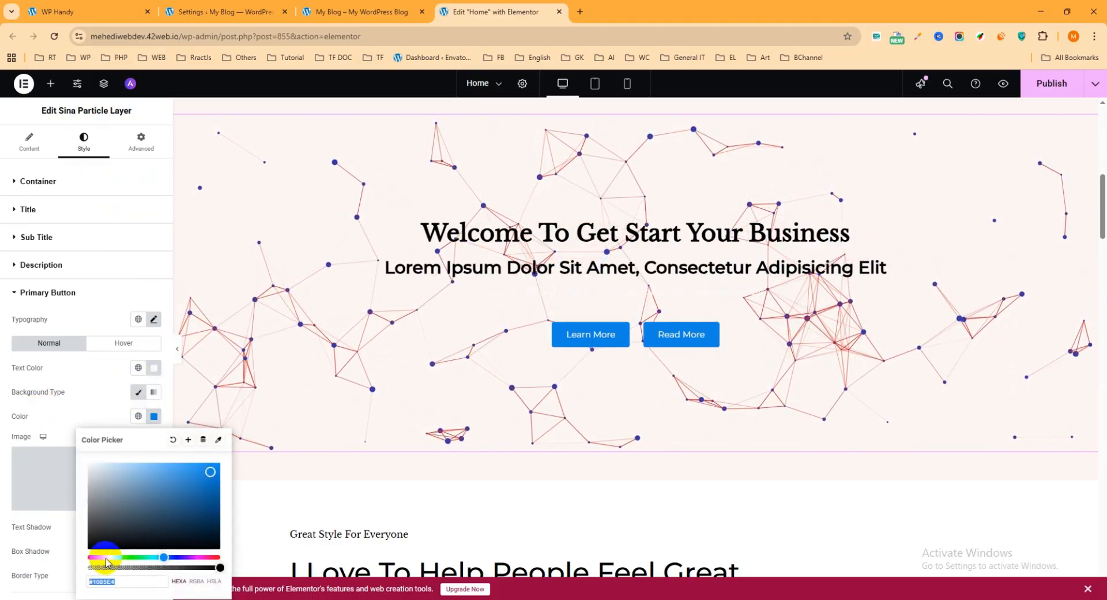
{"action": "left_click_drag", "start_coordinate": [164, 557], "coordinate": [136, 557]}
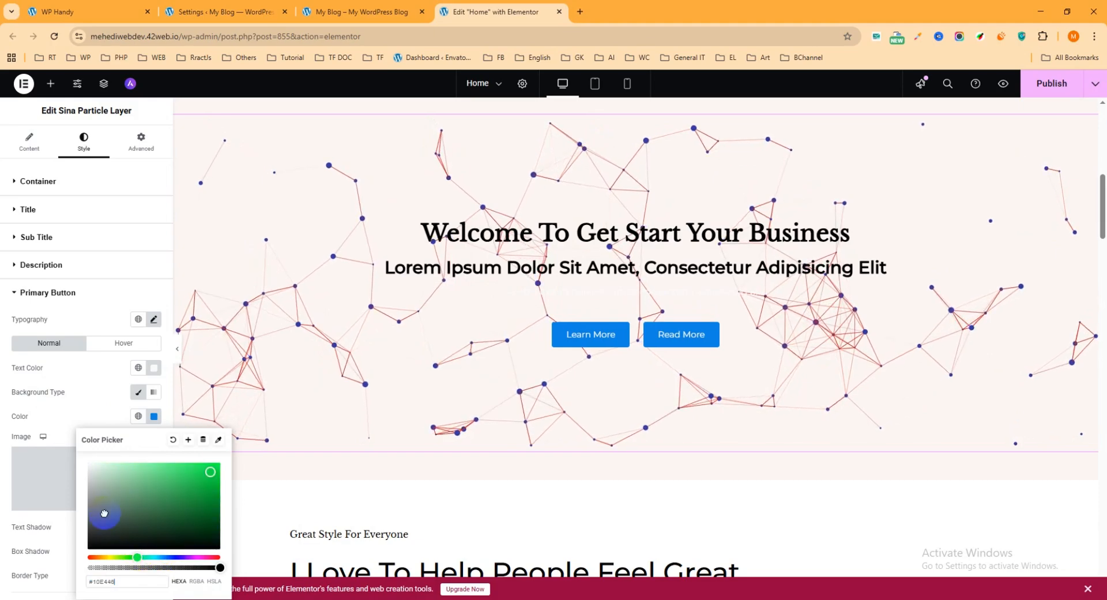
{"action": "left_click", "coordinate": [205, 483]}
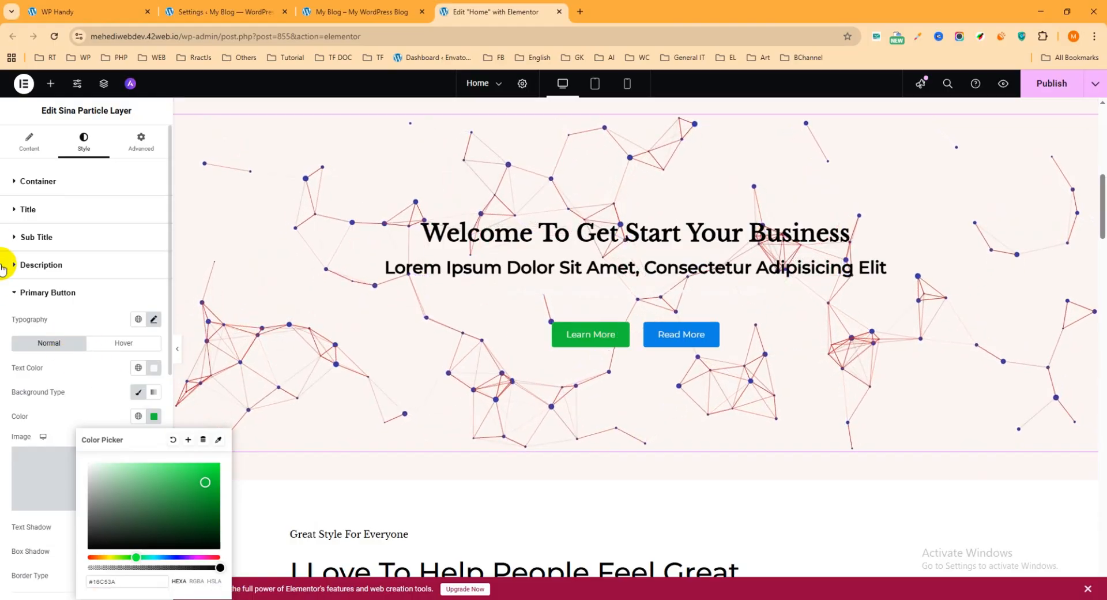
Set the Particles Number in the widget's Particle Settings to 250
{"action": "left_click", "coordinate": [28, 144]}
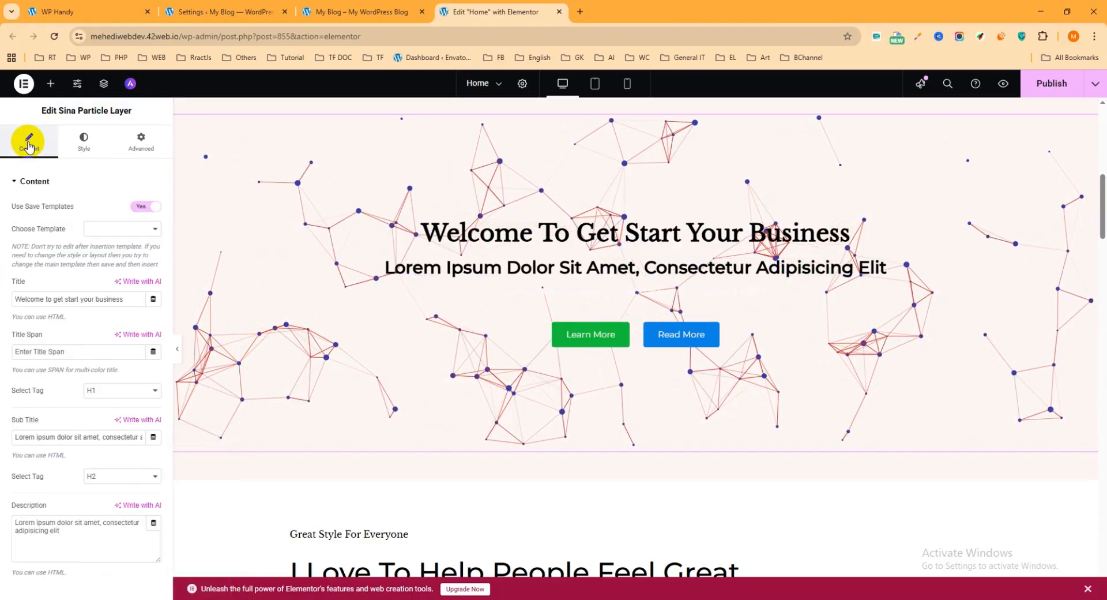
{"action": "left_click", "coordinate": [33, 183]}
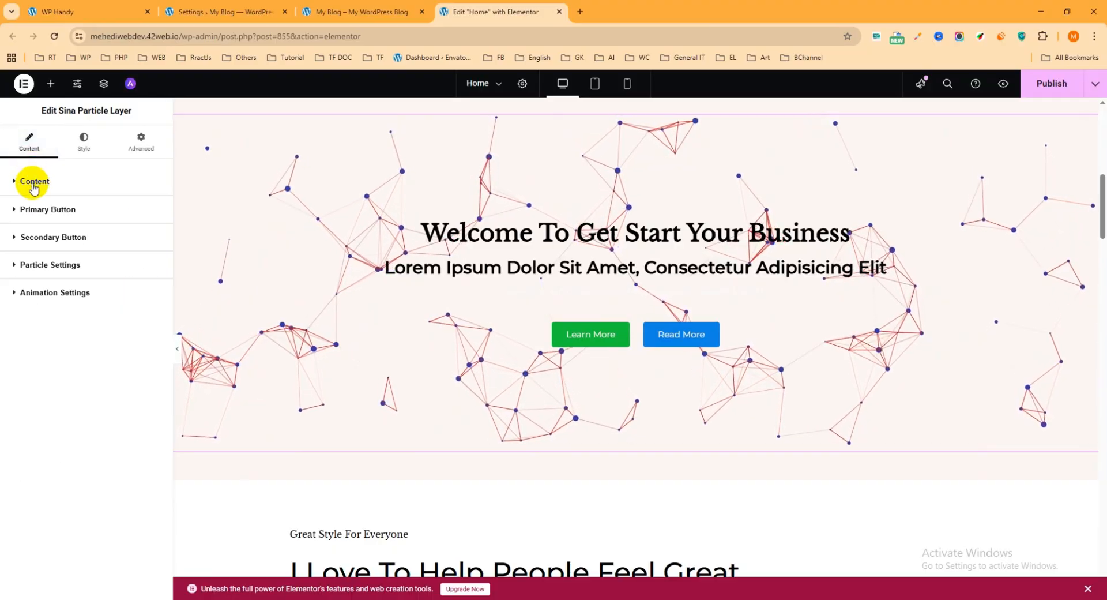
{"action": "left_click", "coordinate": [19, 266]}
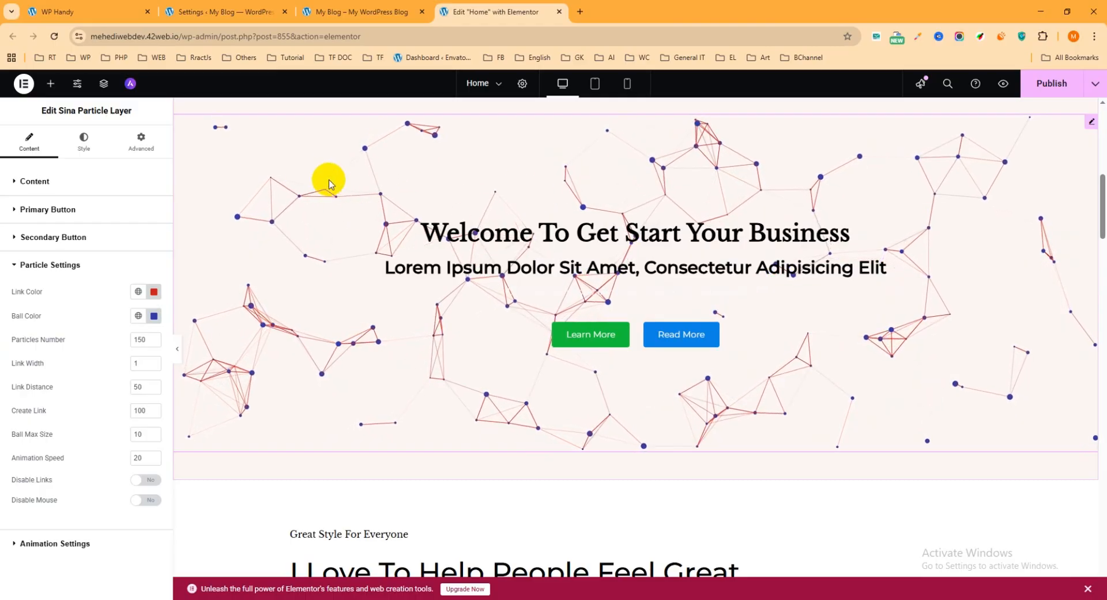
{"action": "left_click", "coordinate": [144, 338]}
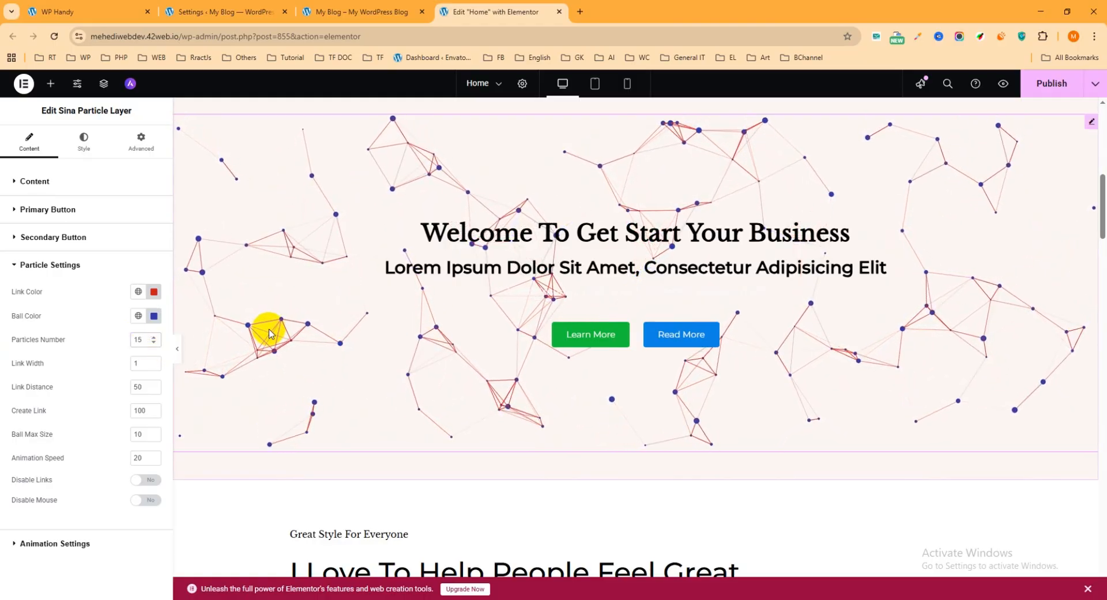
{"action": "key", "text": "BackSpace"}
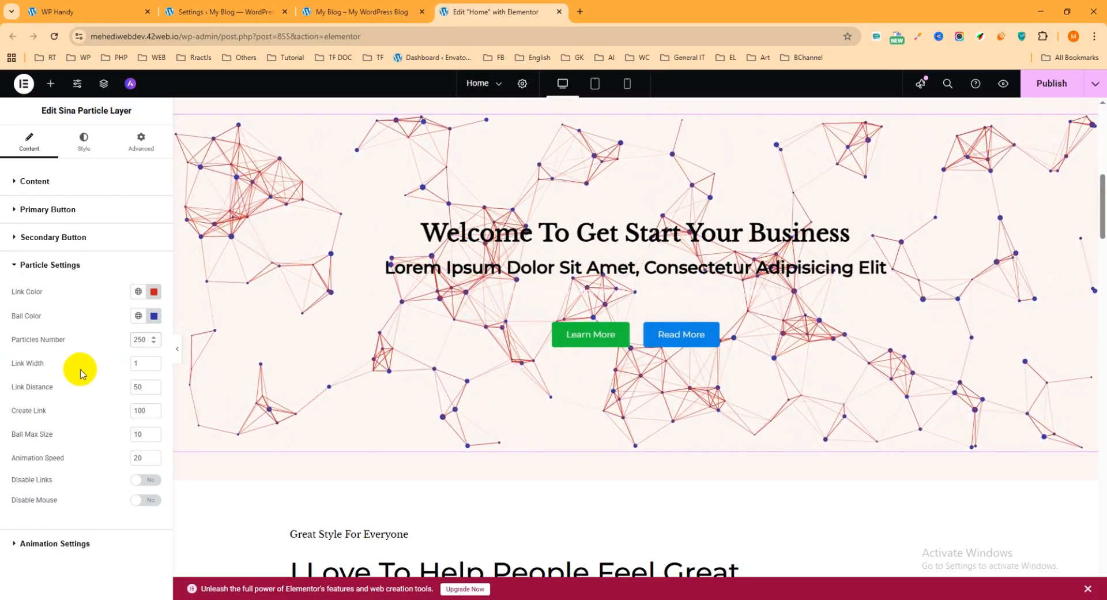
Set the particles' Link Distance to 70 and Create Link to 150
{"action": "double_click", "coordinate": [138, 364]}
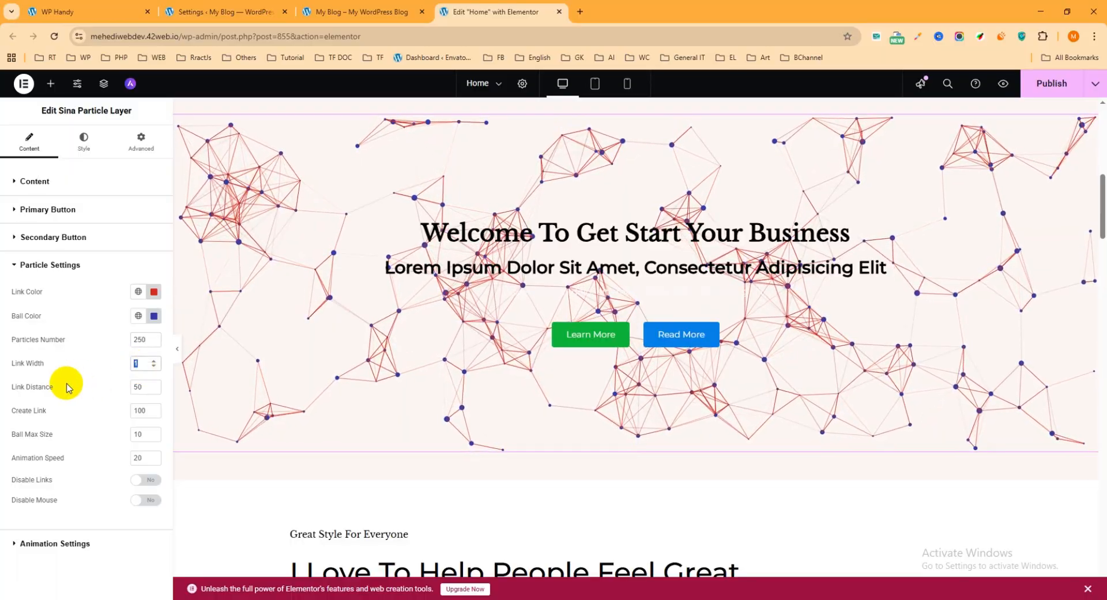
{"action": "left_click", "coordinate": [134, 386]}
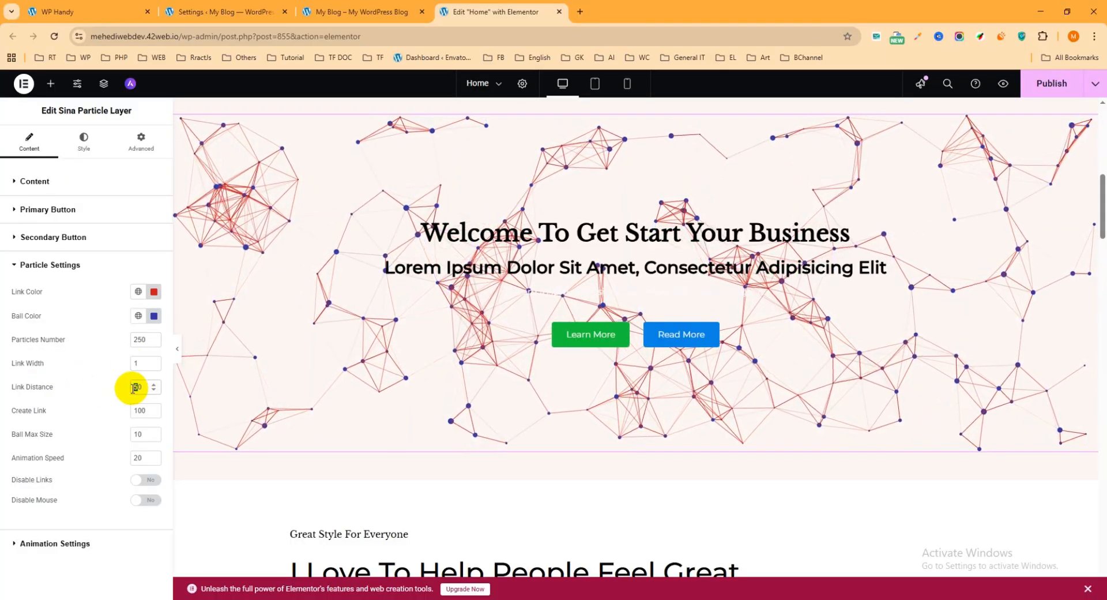
{"action": "type", "text": "70"}
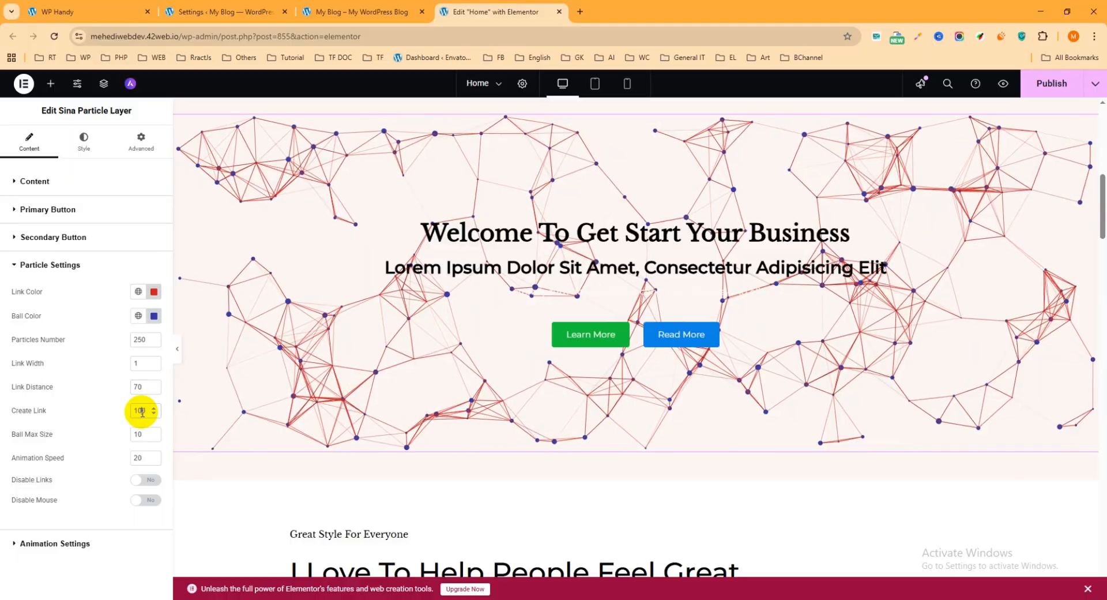
{"action": "type", "text": "5"}
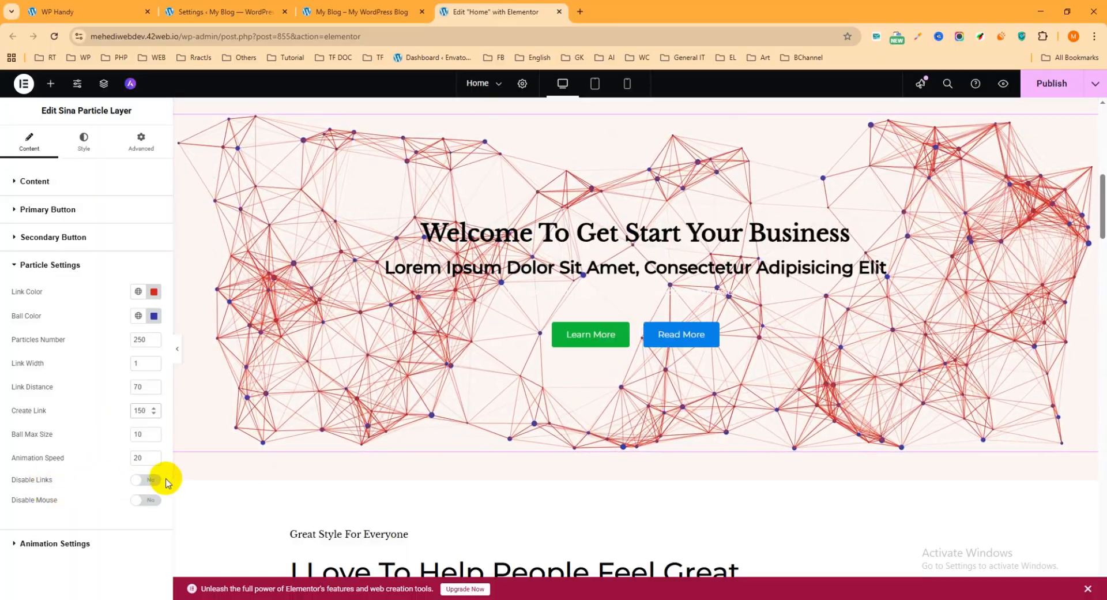
Try Disable Links in the particle settings, publish the page, and reload the live home page to check the particle section
{"action": "left_click", "coordinate": [142, 481]}
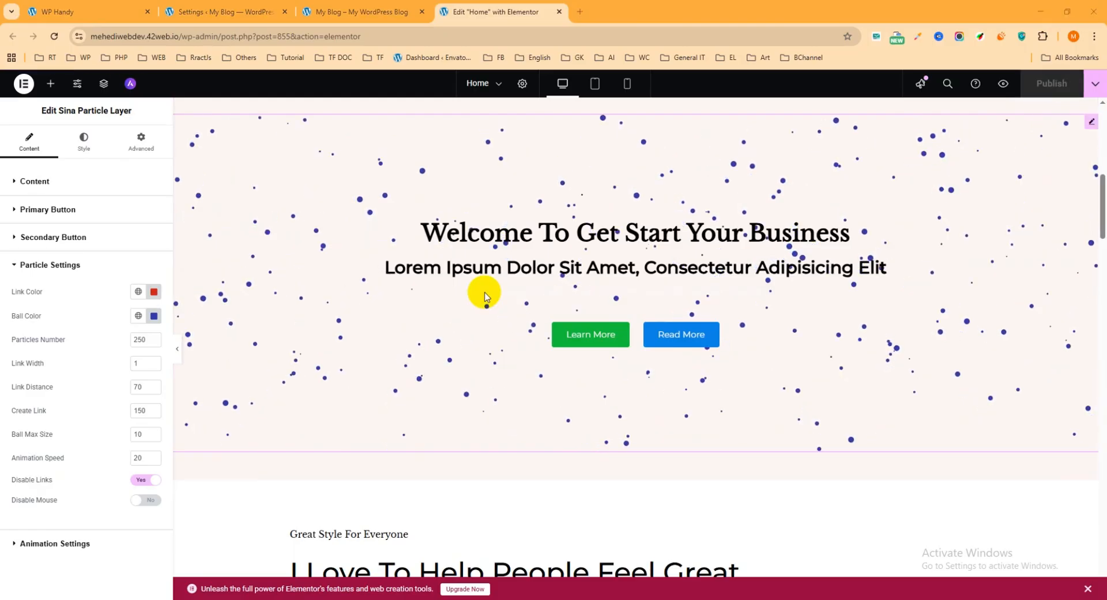
{"action": "left_click", "coordinate": [363, 12]}
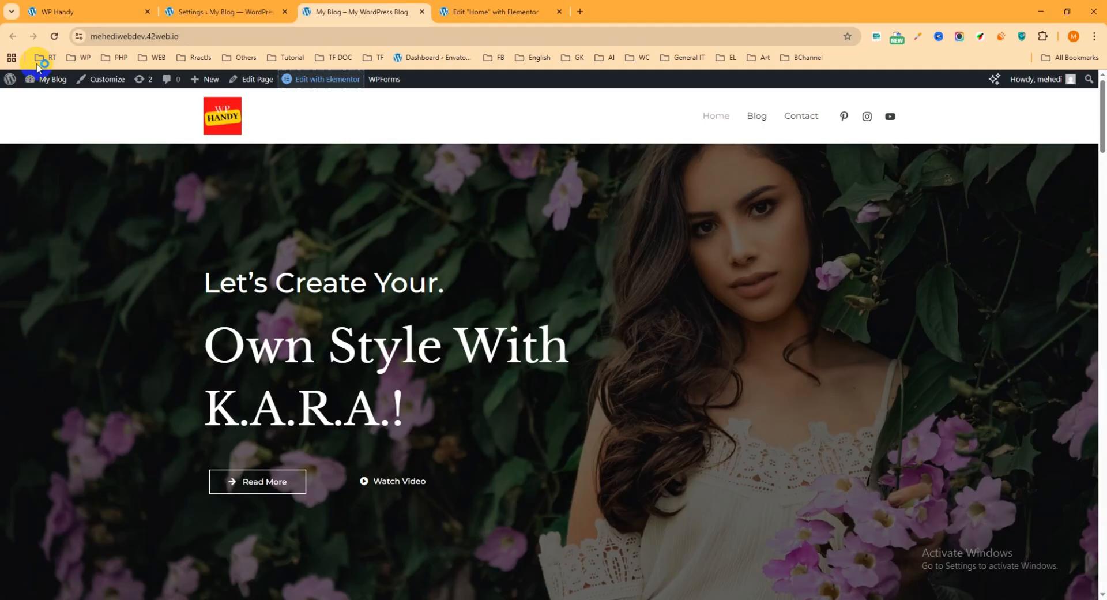
{"action": "left_click", "coordinate": [54, 36]}
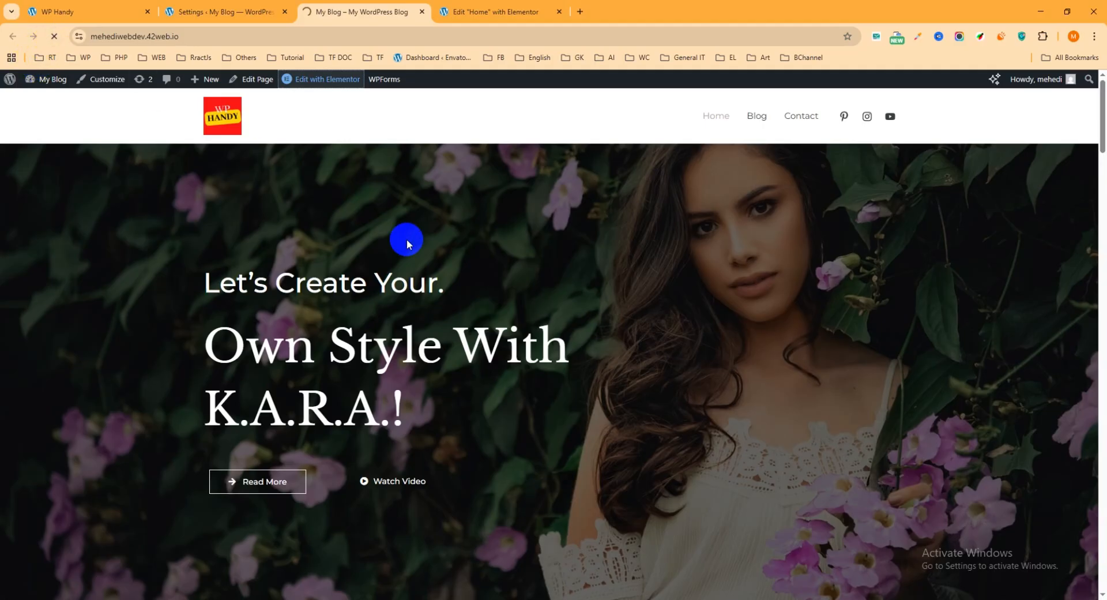
{"action": "scroll", "coordinate": [530, 320], "scroll_direction": "down", "scroll_amount": 7}
{"action": "scroll", "coordinate": [530, 319], "scroll_direction": "down", "scroll_amount": 3}
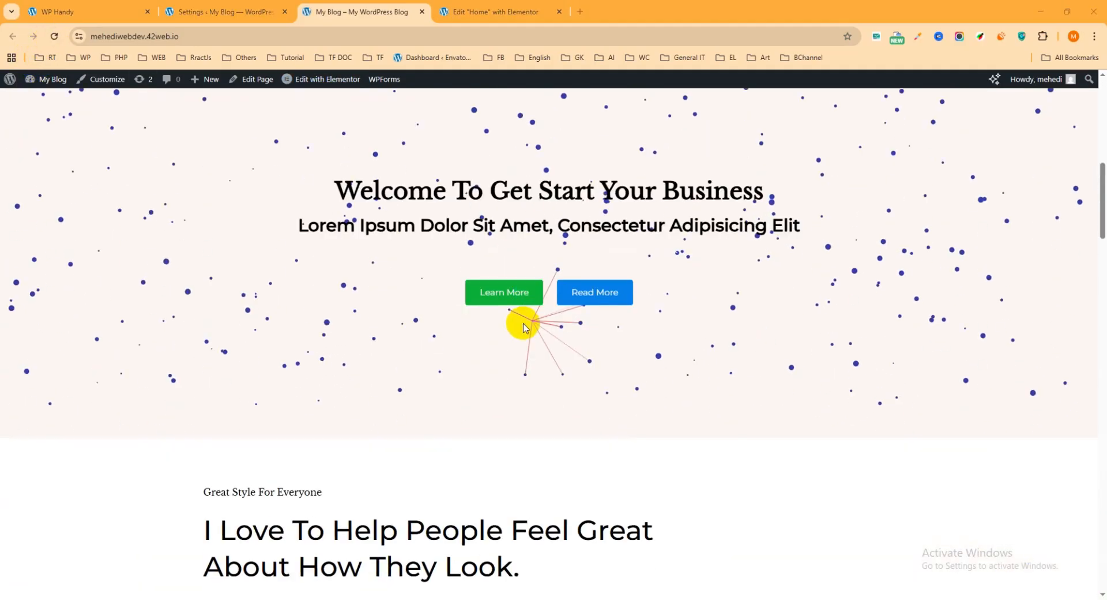
{"action": "scroll", "coordinate": [519, 321], "scroll_direction": "up", "scroll_amount": 3}
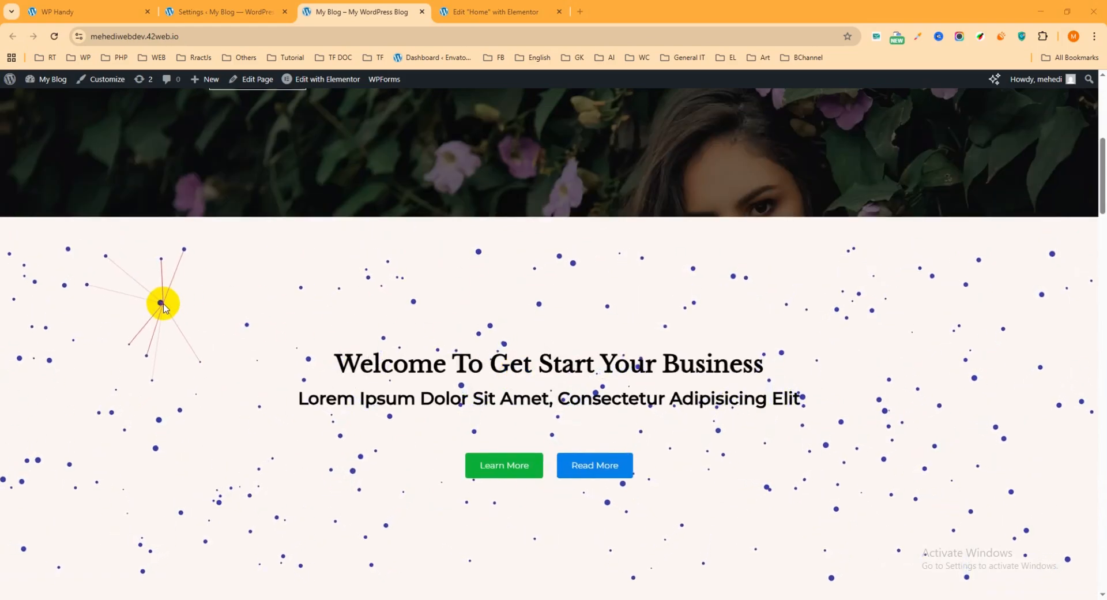
Turn Disable Links off in the particle settings, publish the page, and check the linked particles on the reloaded live home page
{"action": "left_click", "coordinate": [475, 11]}
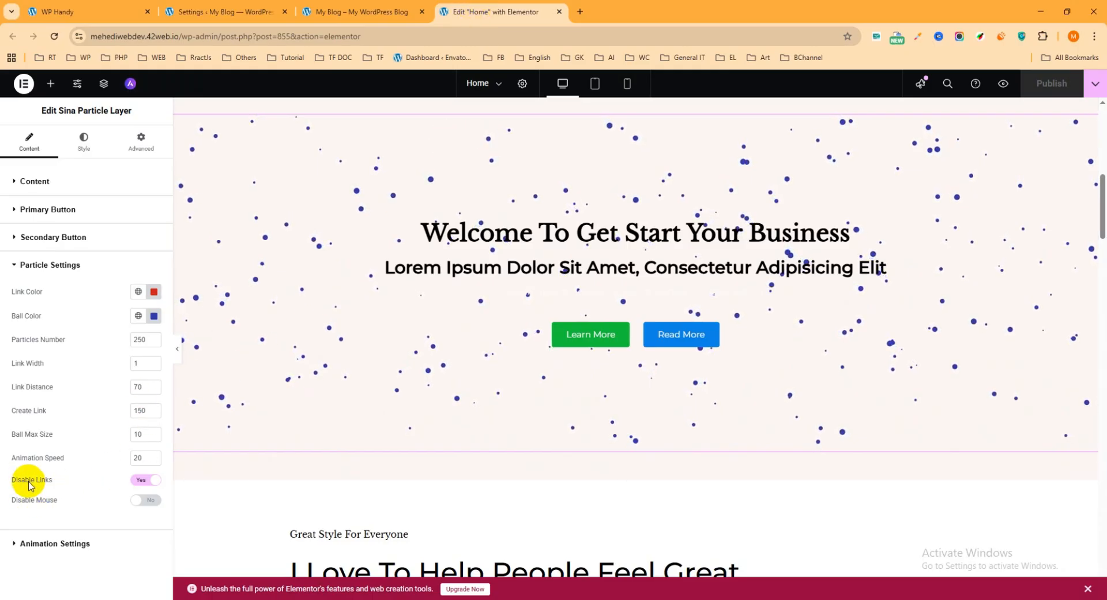
{"action": "left_click", "coordinate": [147, 481]}
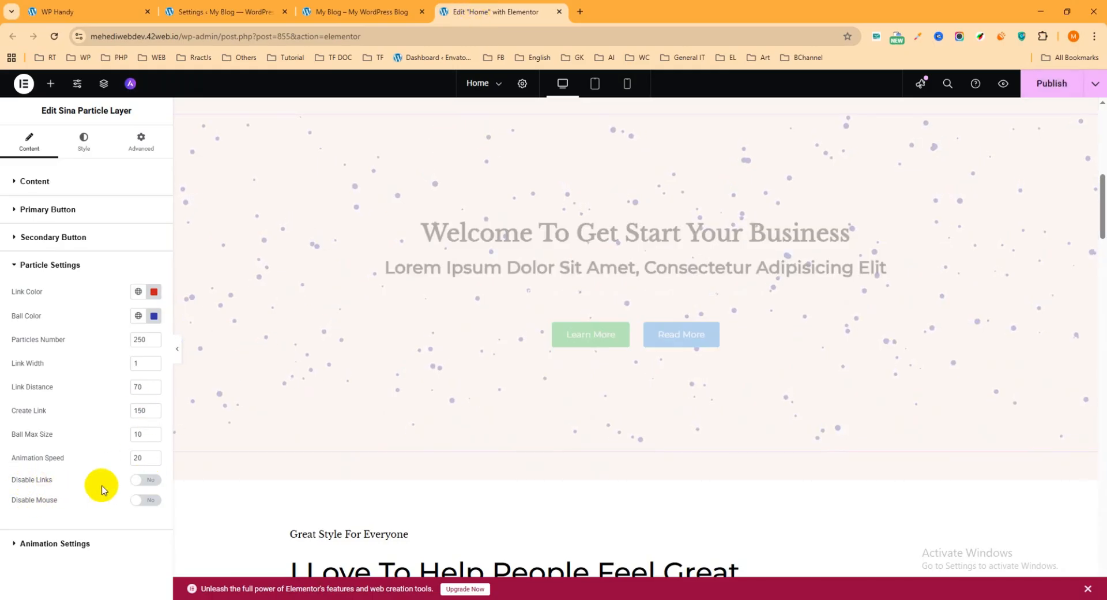
{"action": "left_click", "coordinate": [1051, 84]}
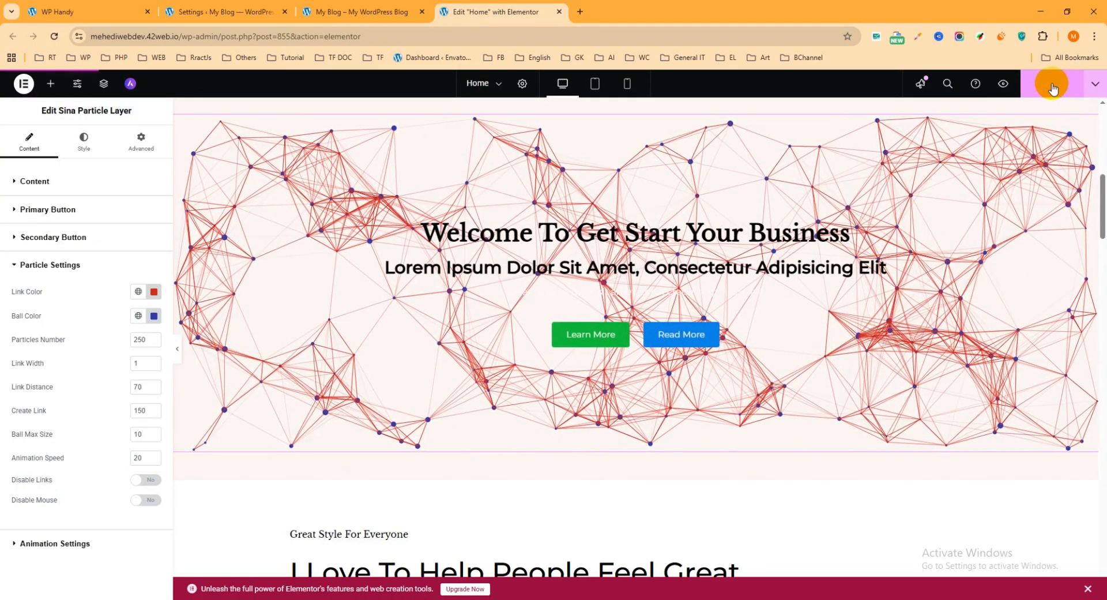
{"action": "left_click", "coordinate": [364, 12]}
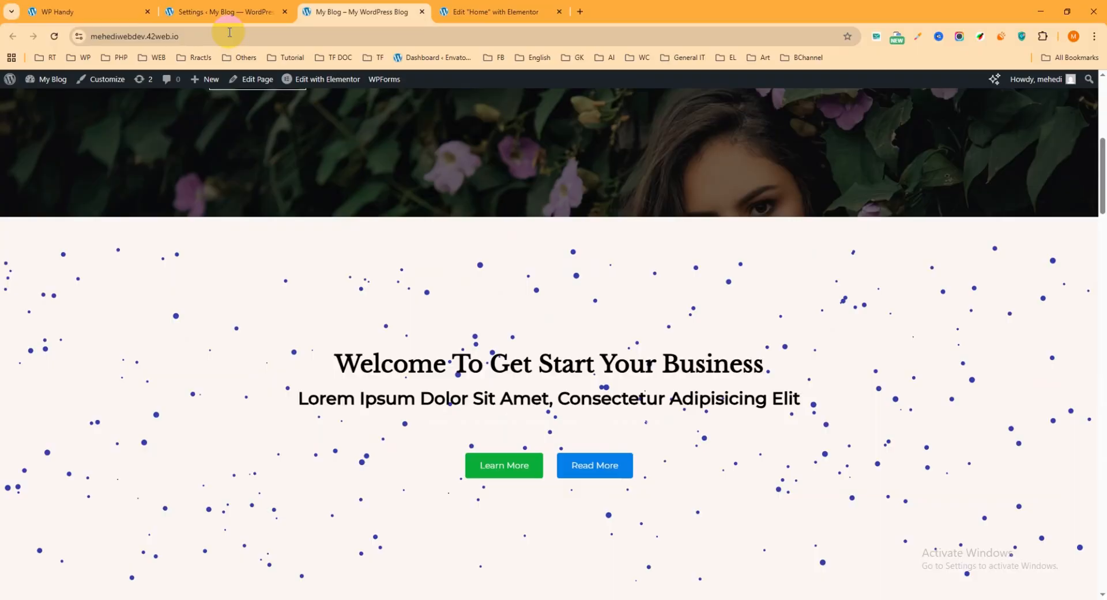
{"action": "left_click", "coordinate": [54, 37]}
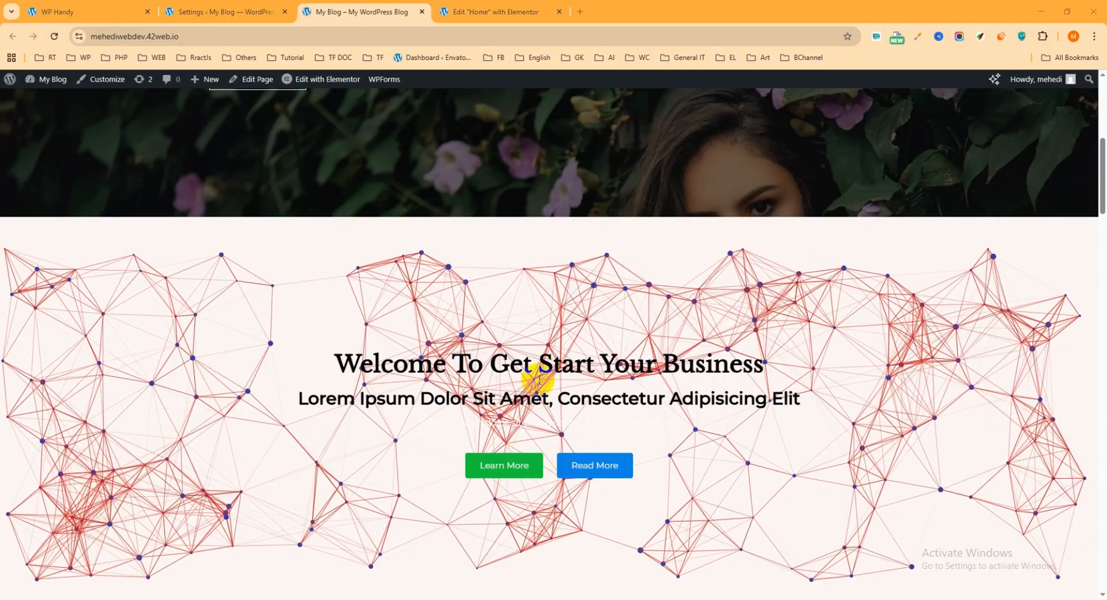
{"action": "scroll", "coordinate": [538, 316], "scroll_direction": "down", "scroll_amount": 1}
{"action": "scroll", "coordinate": [562, 314], "scroll_direction": "down", "scroll_amount": 2}
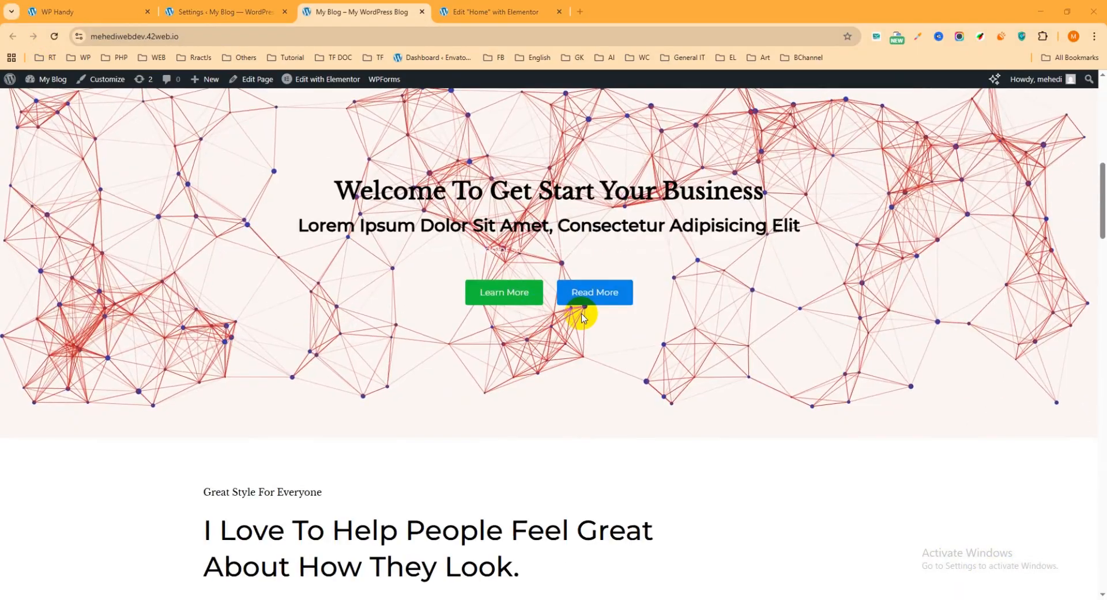
{"action": "scroll", "coordinate": [603, 302], "scroll_direction": "up", "scroll_amount": 2}
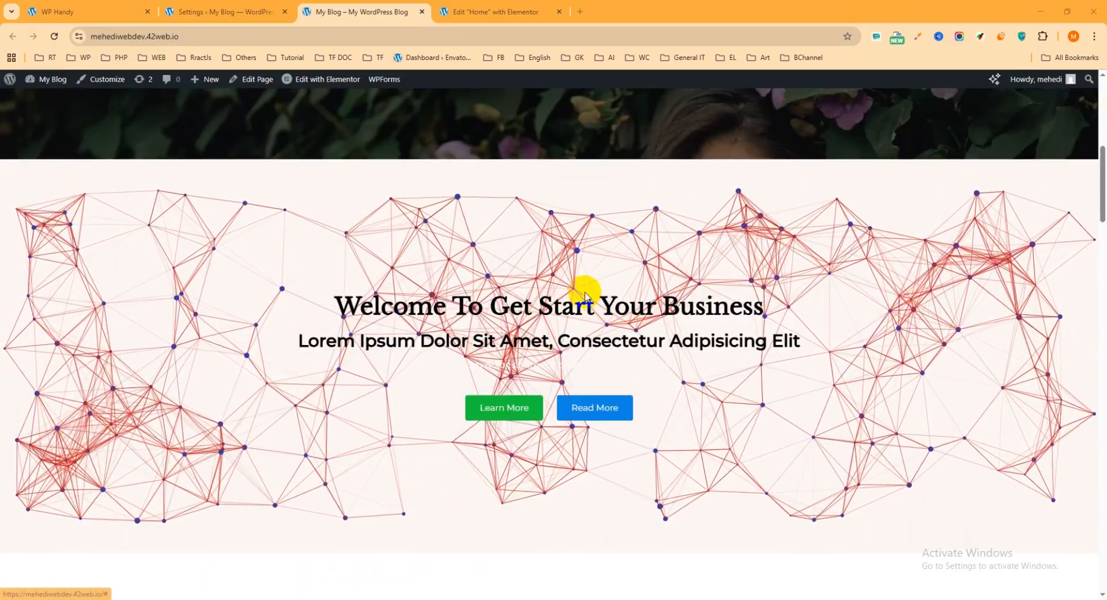
{"action": "scroll", "coordinate": [398, 241], "scroll_direction": "down", "scroll_amount": 11}
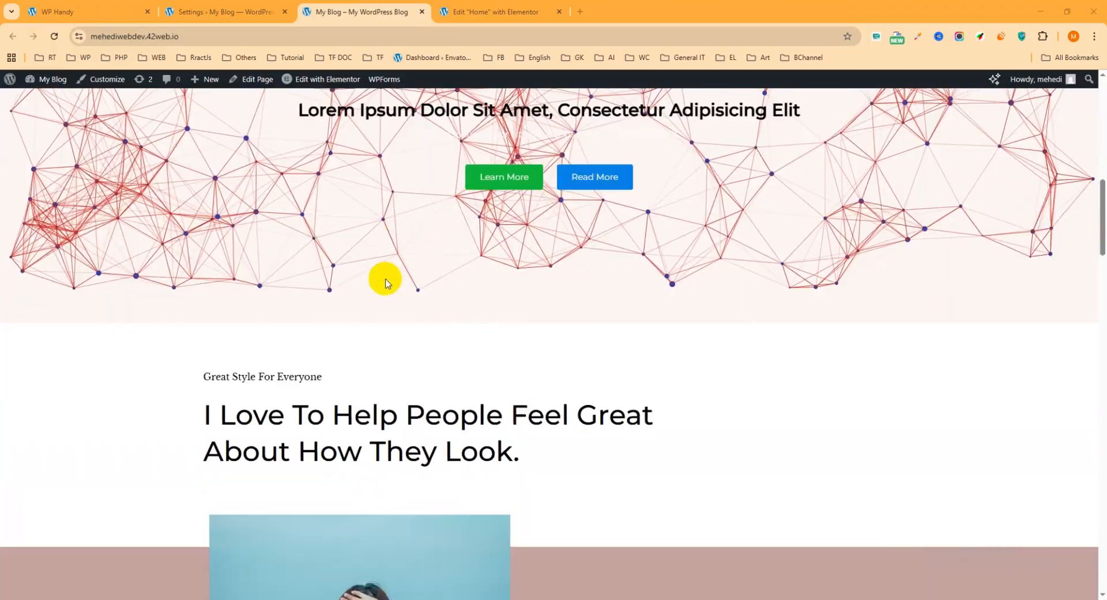
{"action": "scroll", "coordinate": [458, 313], "scroll_direction": "down", "scroll_amount": 5}
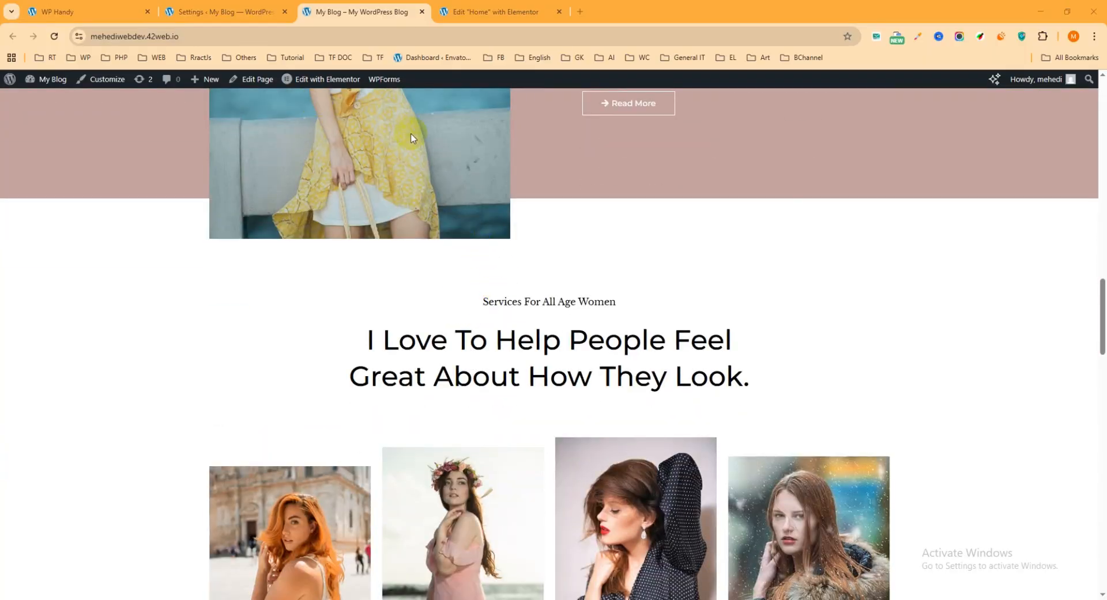
{"action": "left_click", "coordinate": [247, 21]}
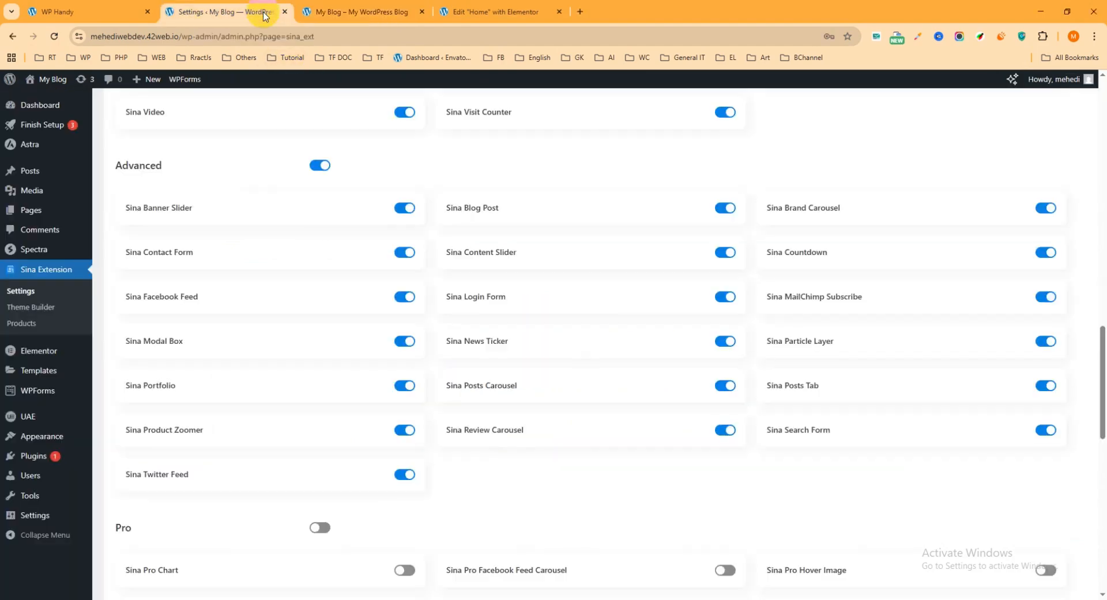
{"action": "scroll", "coordinate": [89, 248], "scroll_direction": "down", "scroll_amount": 2}
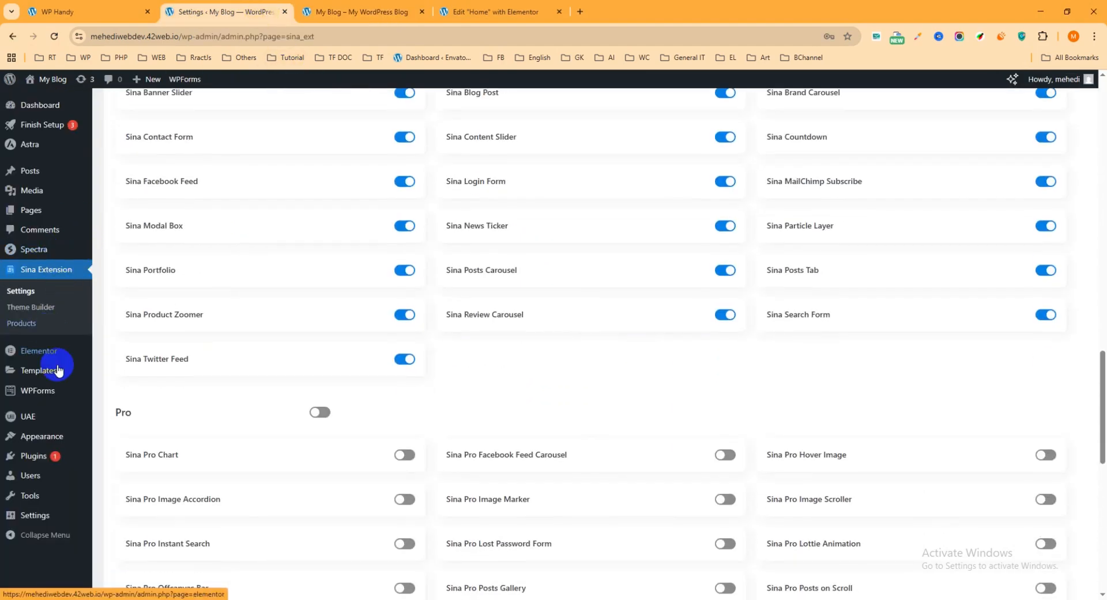
{"action": "mouse_move", "coordinate": [43, 375]}
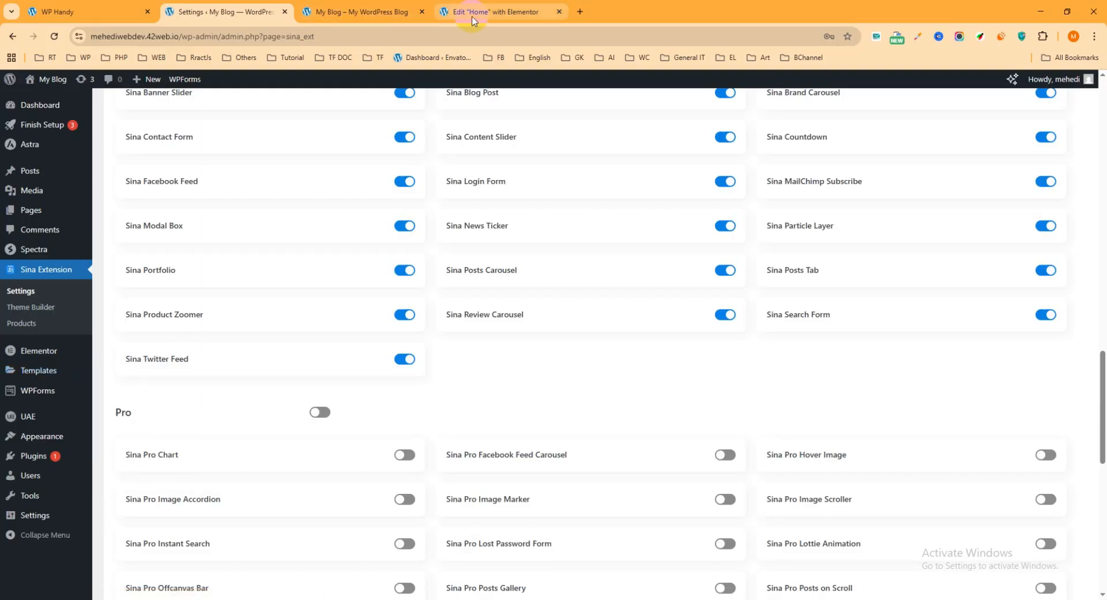
Save the container with the four photos of women as a site template named "Particle" and close the library
{"action": "left_click", "coordinate": [490, 11]}
{"action": "scroll", "coordinate": [634, 305], "scroll_direction": "down", "scroll_amount": 5}
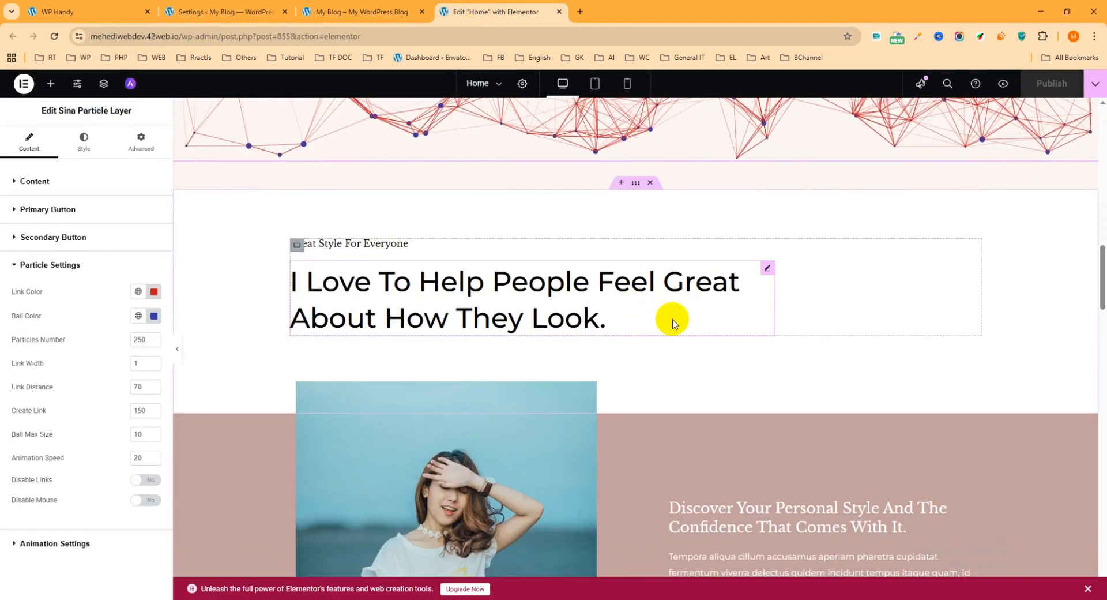
{"action": "scroll", "coordinate": [667, 317], "scroll_direction": "down", "scroll_amount": 7}
{"action": "left_click_drag", "start_coordinate": [1105, 290], "coordinate": [1105, 333]}
{"action": "scroll", "coordinate": [727, 306], "scroll_direction": "up", "scroll_amount": 2}
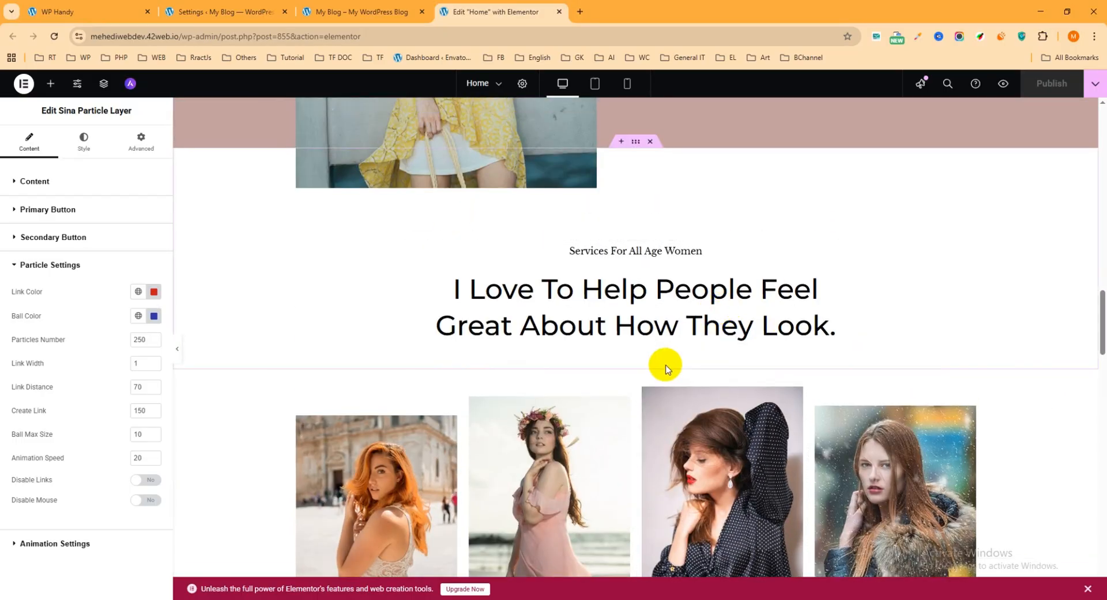
{"action": "scroll", "coordinate": [577, 334], "scroll_direction": "down", "scroll_amount": 2}
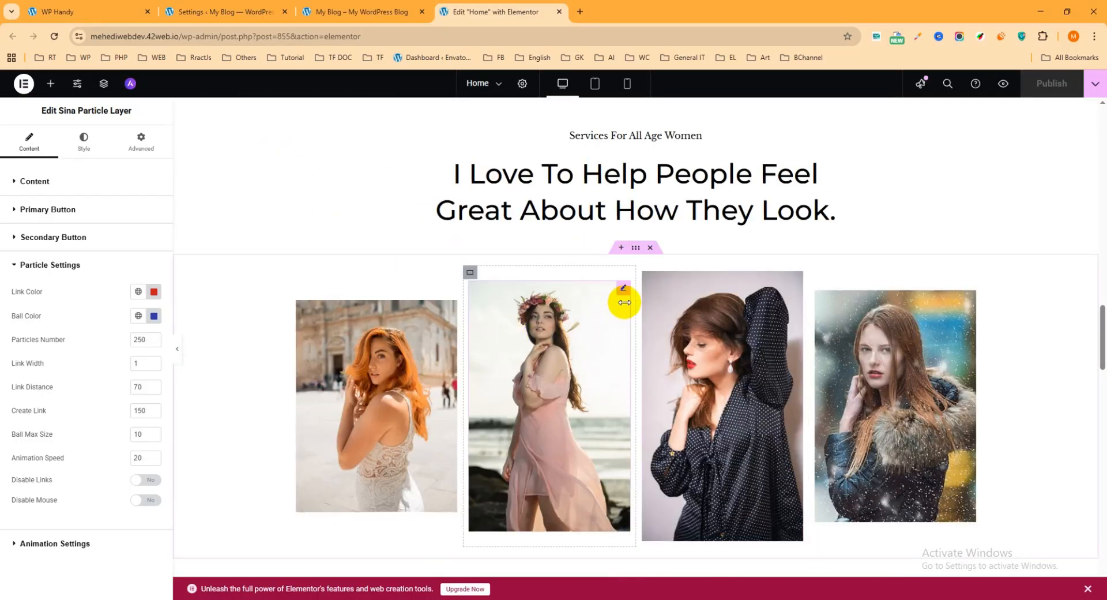
{"action": "scroll", "coordinate": [651, 271], "scroll_direction": "up", "scroll_amount": 2}
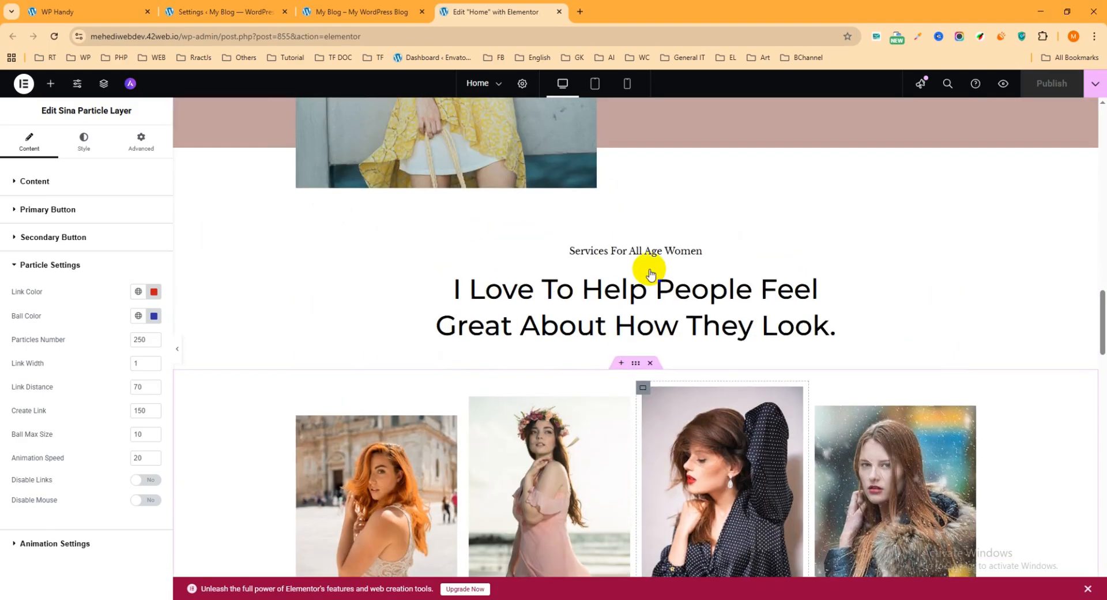
{"action": "scroll", "coordinate": [650, 271], "scroll_direction": "down", "scroll_amount": 2}
{"action": "scroll", "coordinate": [652, 273], "scroll_direction": "down", "scroll_amount": 1}
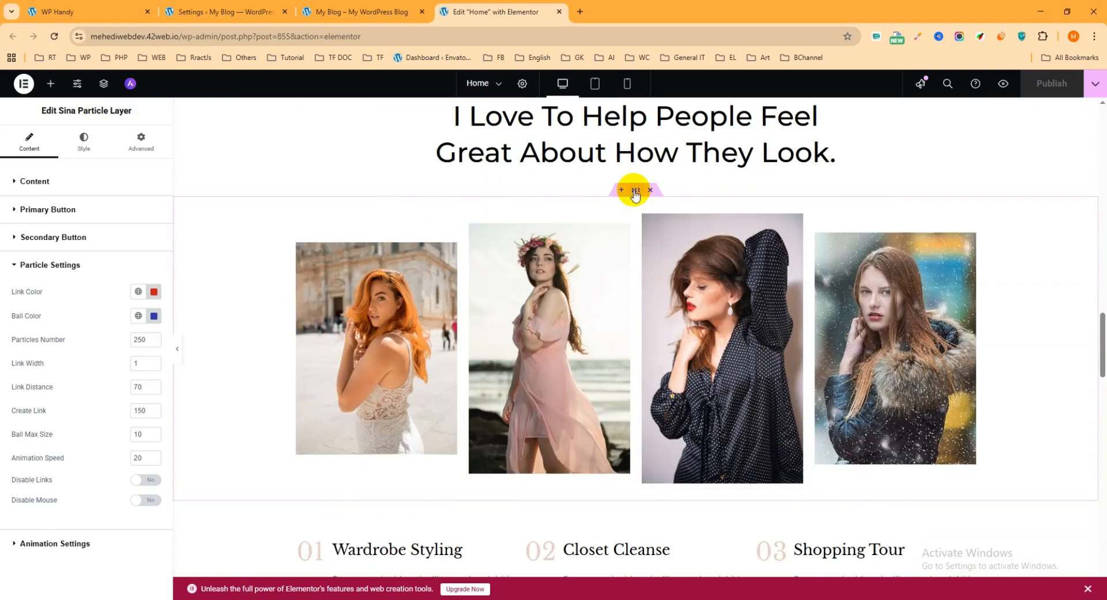
{"action": "right_click", "coordinate": [634, 194]}
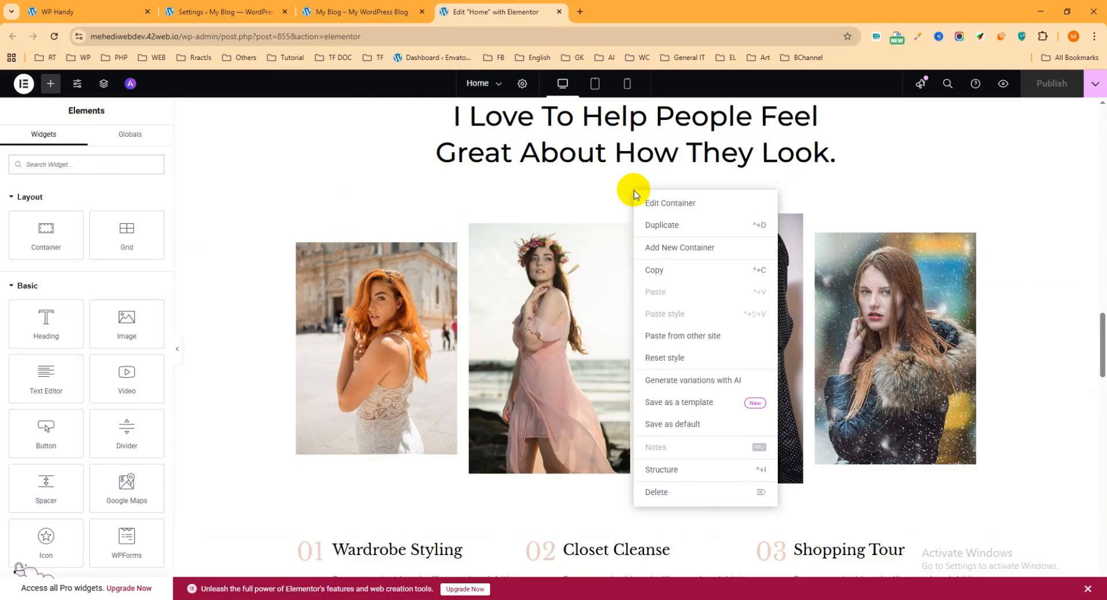
{"action": "left_click", "coordinate": [643, 201]}
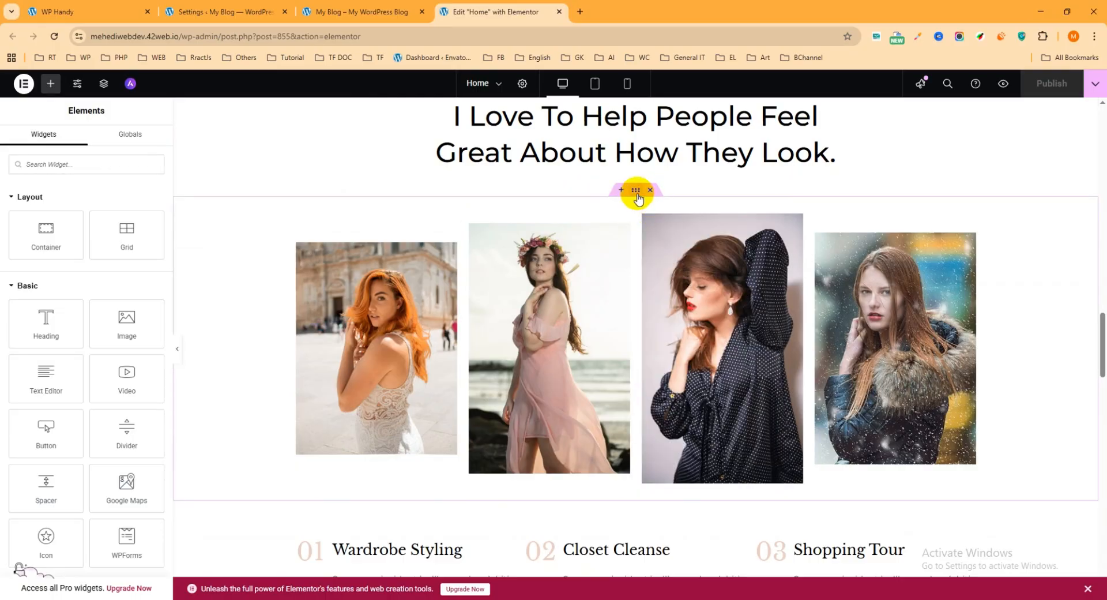
{"action": "right_click", "coordinate": [636, 194]}
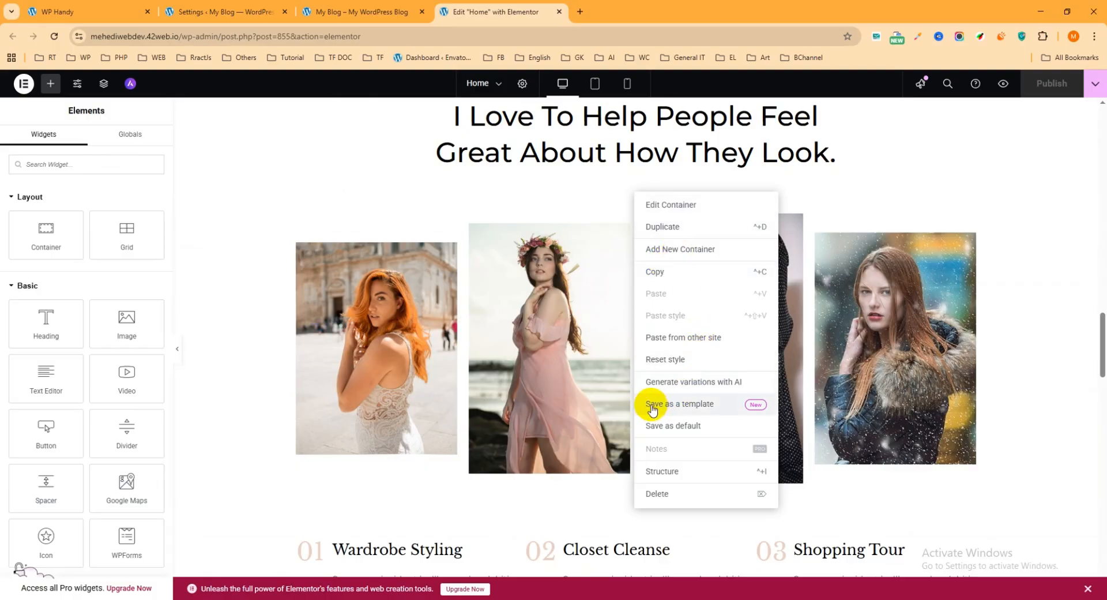
{"action": "left_click", "coordinate": [690, 404]}
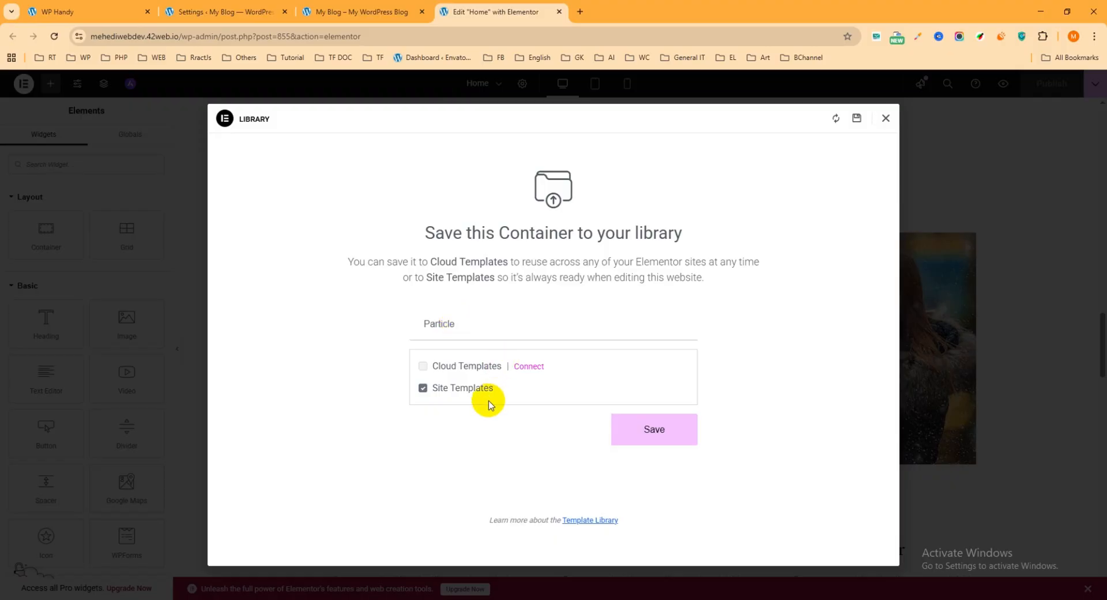
{"action": "left_click", "coordinate": [660, 433]}
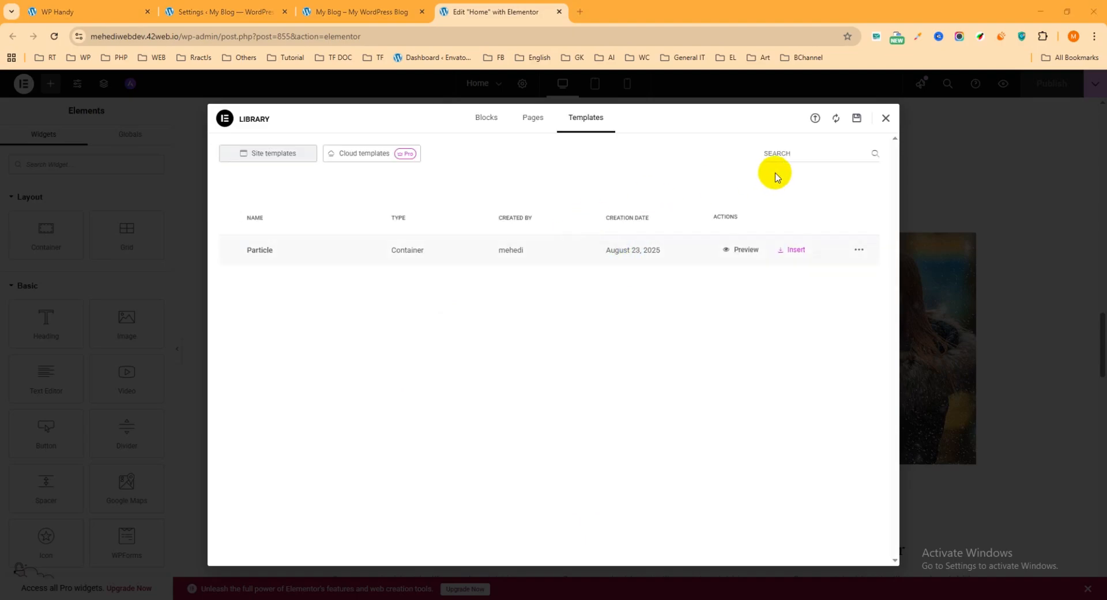
{"action": "left_click", "coordinate": [886, 121]}
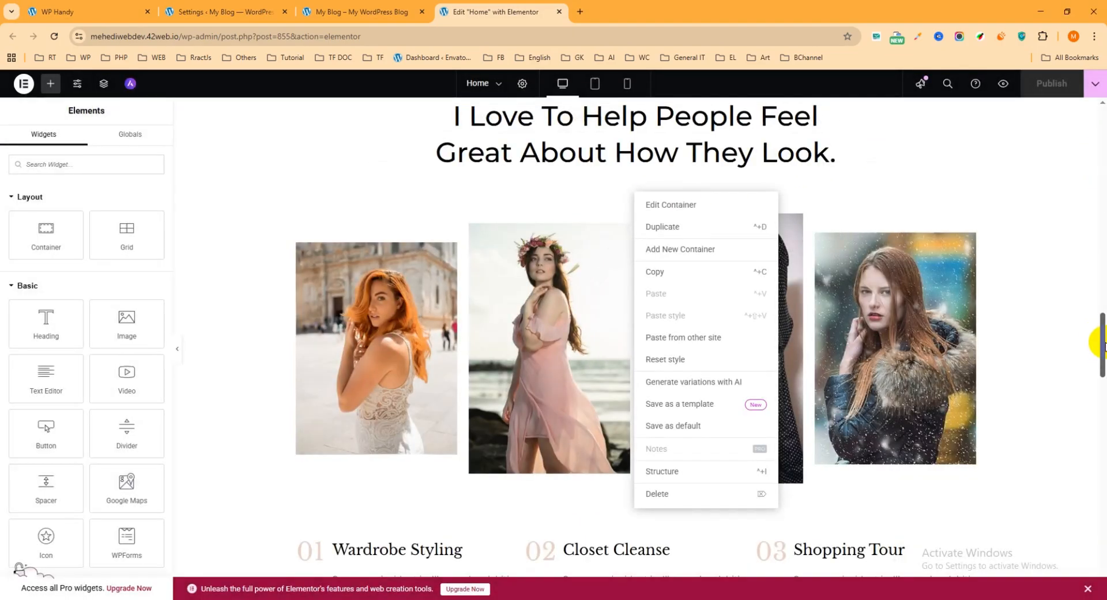
Add a new single-column Flexbox container below the "Consultations Are Free!" section at the end of the page
{"action": "left_click_drag", "start_coordinate": [1103, 352], "coordinate": [1101, 553]}
{"action": "left_click", "coordinate": [621, 427]}
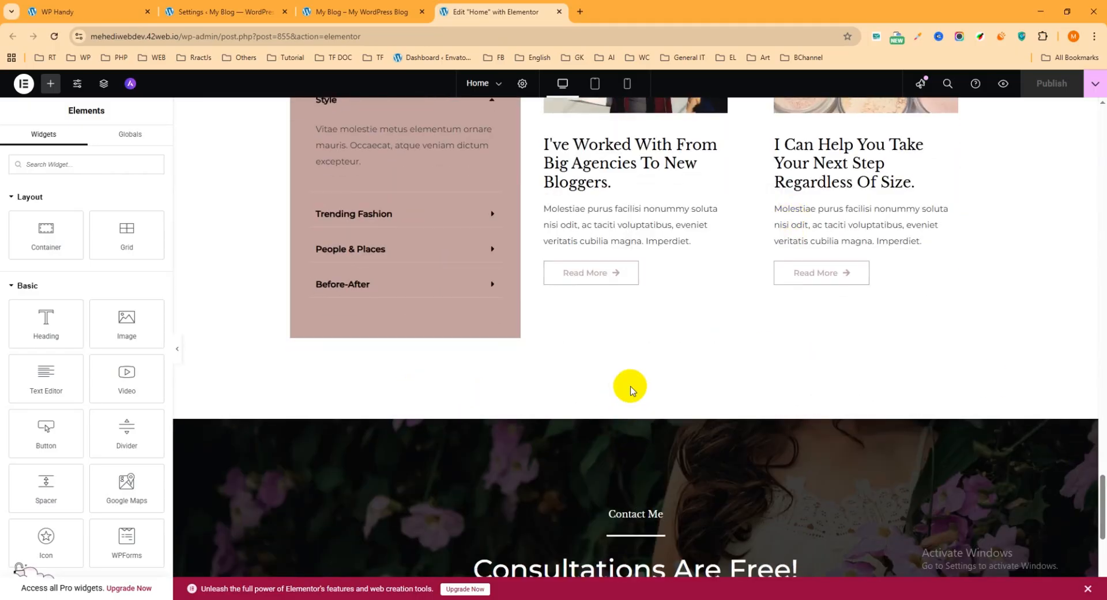
{"action": "scroll", "coordinate": [631, 388], "scroll_direction": "down", "scroll_amount": 4}
{"action": "scroll", "coordinate": [639, 392], "scroll_direction": "down", "scroll_amount": 3}
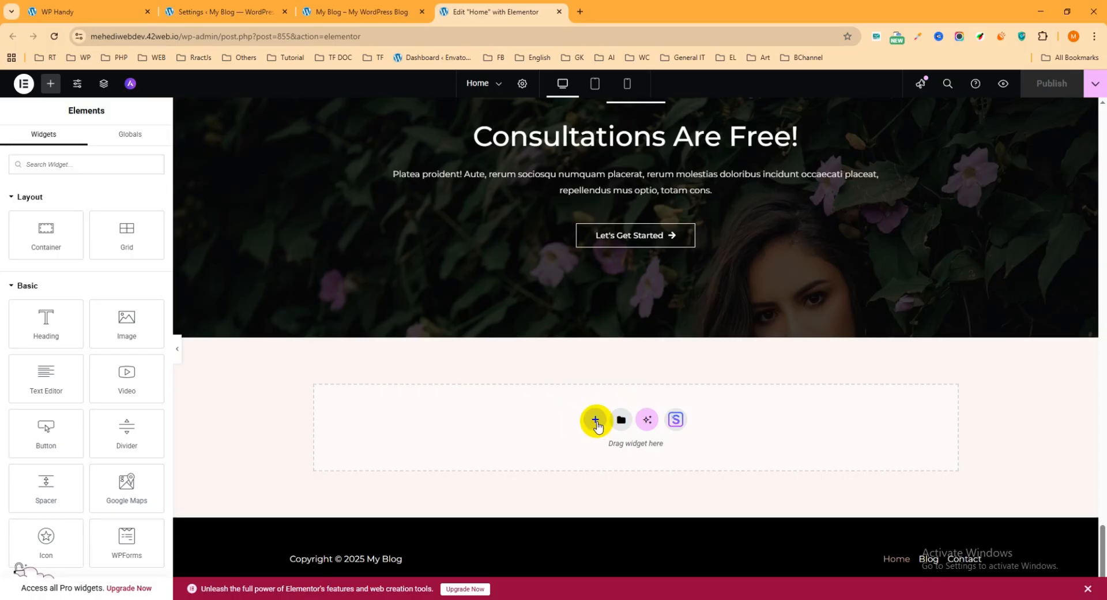
{"action": "left_click", "coordinate": [596, 420]}
{"action": "left_click", "coordinate": [591, 449]}
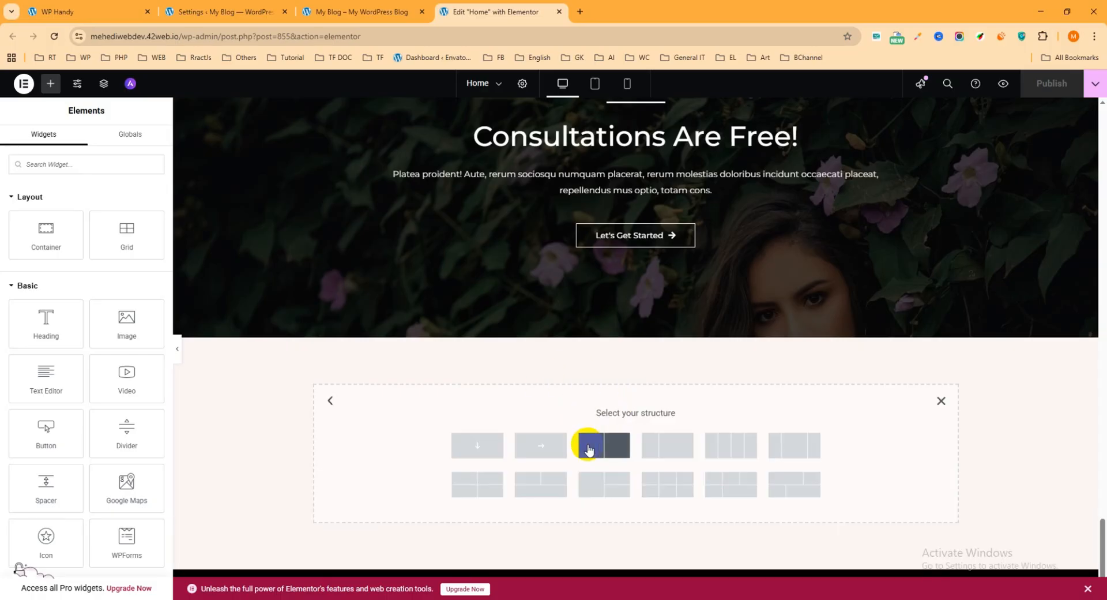
{"action": "left_click", "coordinate": [477, 445]}
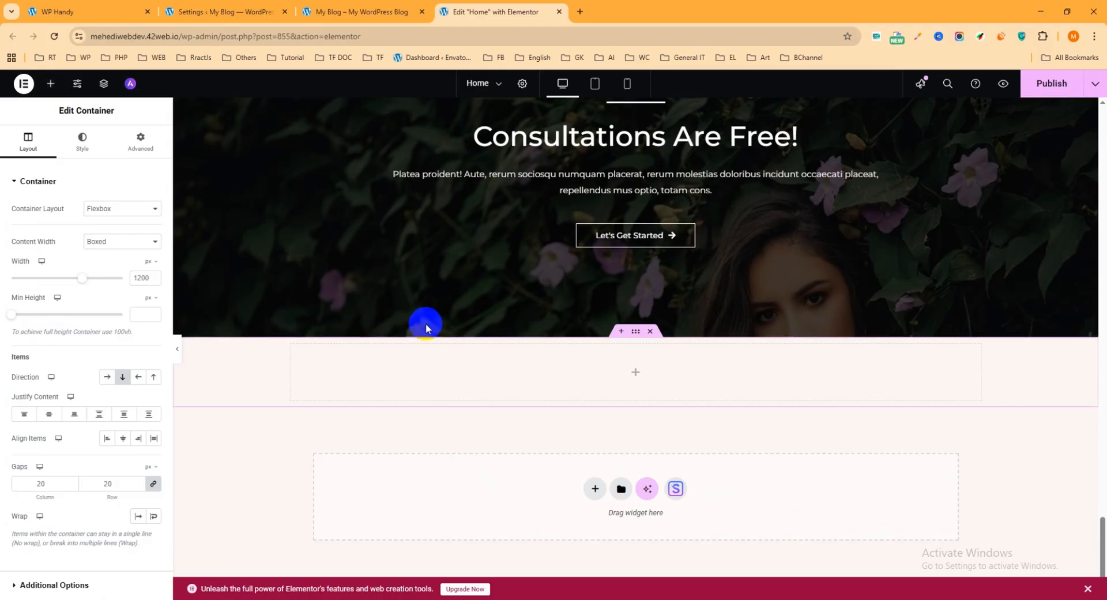
Search the widgets for "sina par" and add a Sina Particle Layer to the empty container below the "Consultations Are Free!" section
{"action": "left_click", "coordinate": [635, 376]}
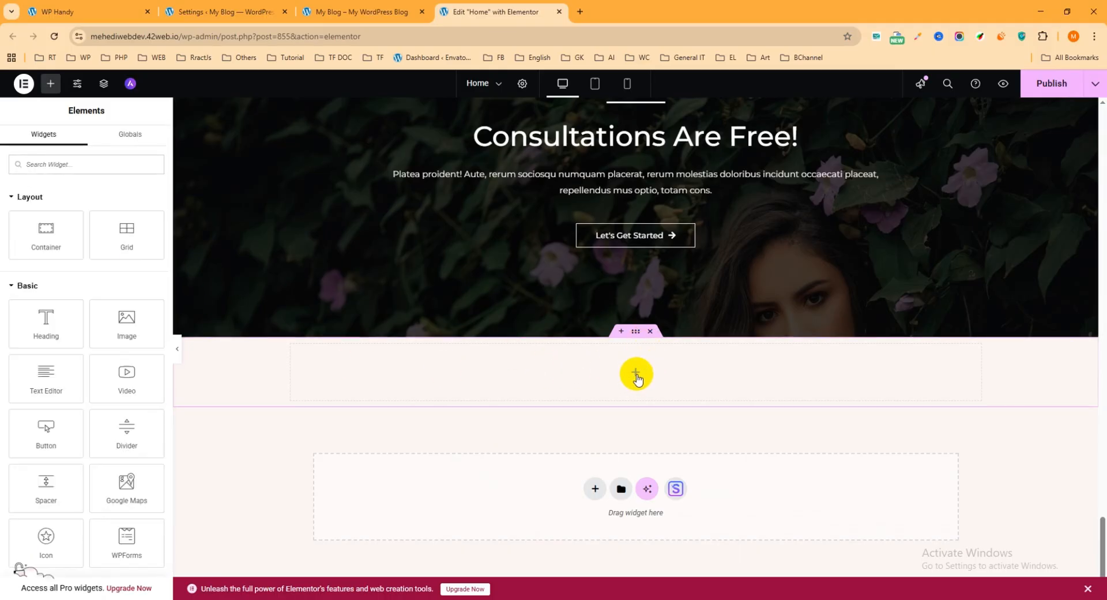
{"action": "left_click", "coordinate": [51, 83]}
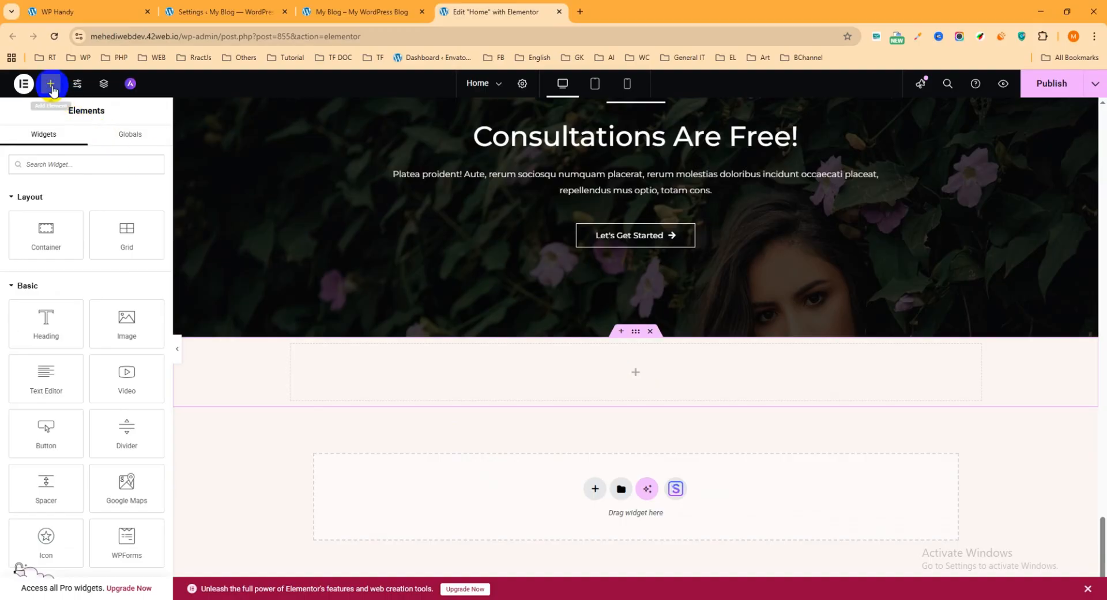
{"action": "left_click", "coordinate": [57, 162]}
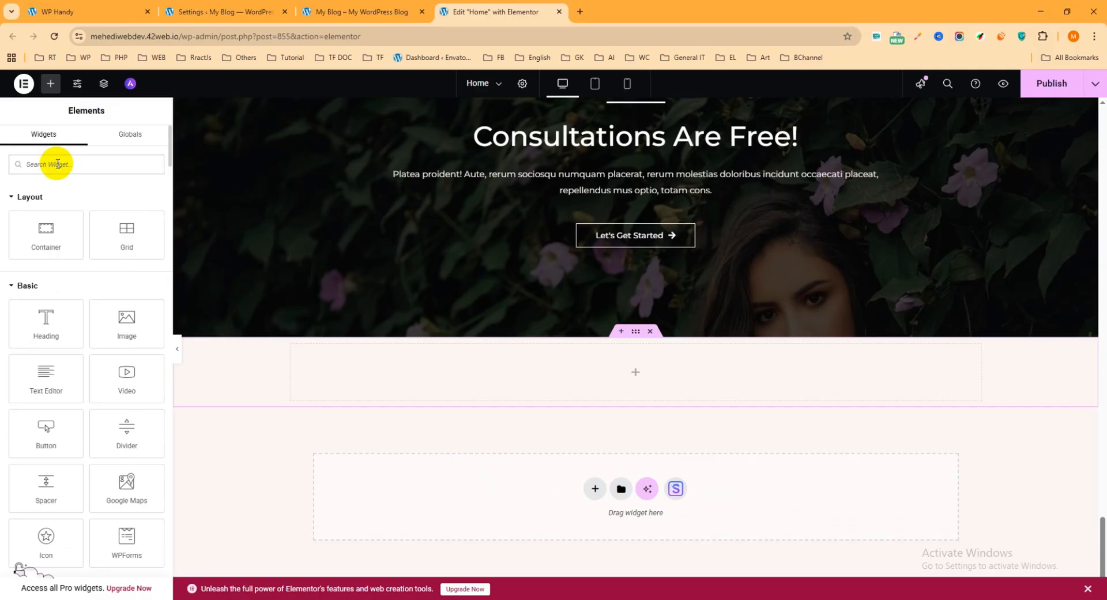
{"action": "type", "text": "sina"}
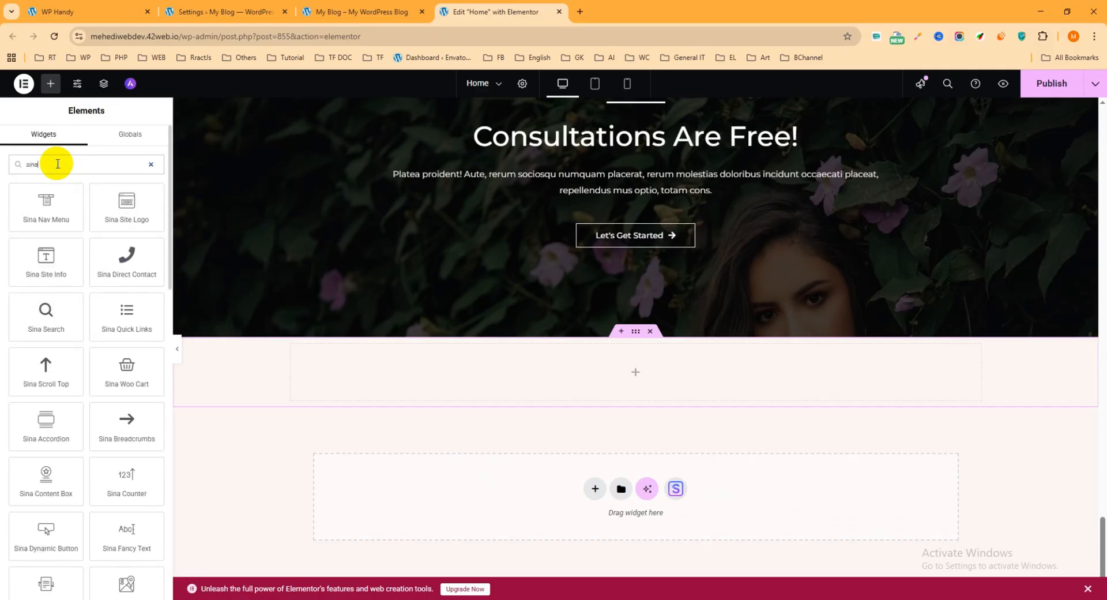
{"action": "type", "text": " par"}
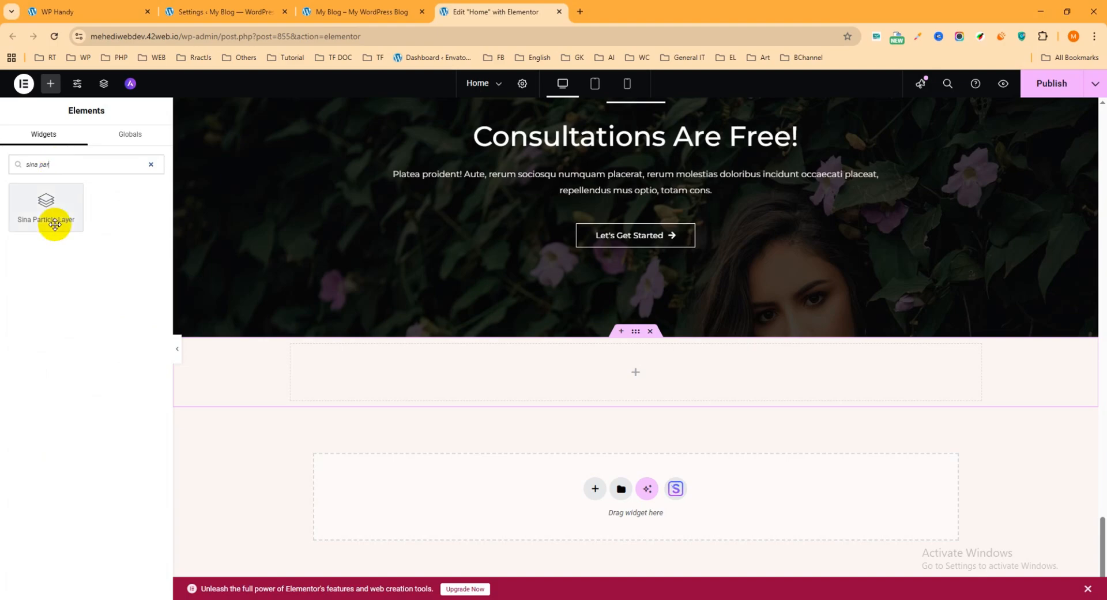
{"action": "left_click_drag", "start_coordinate": [55, 224], "coordinate": [615, 378]}
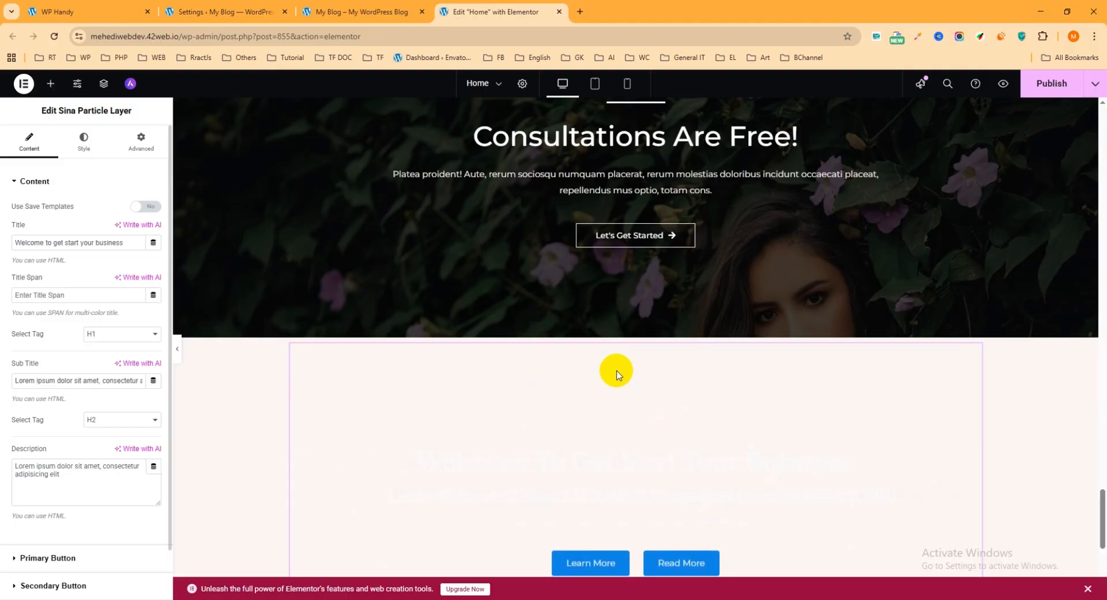
{"action": "scroll", "coordinate": [616, 375], "scroll_direction": "down", "scroll_amount": 2}
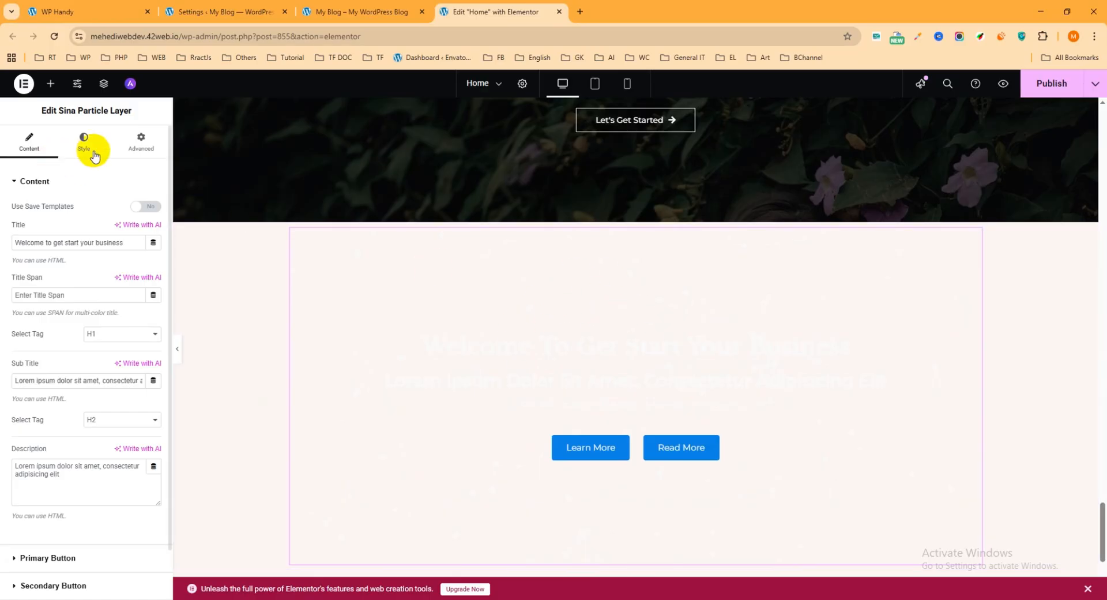
Set the new particle layer's link color to red #CC2626 and its ball color to dark red #A72020
{"action": "left_click", "coordinate": [35, 182]}
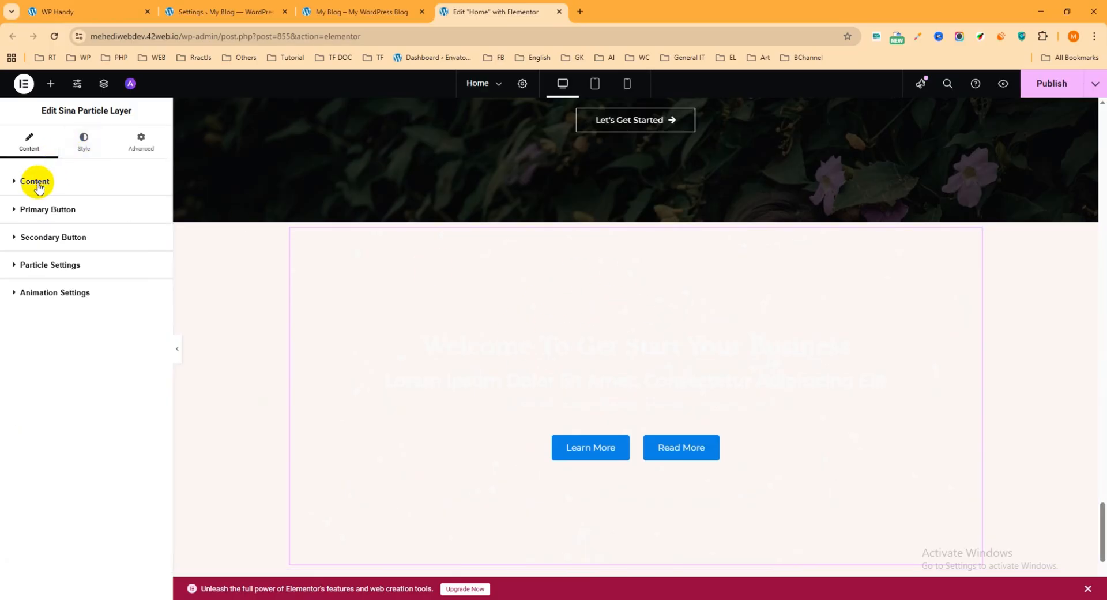
{"action": "left_click", "coordinate": [40, 266]}
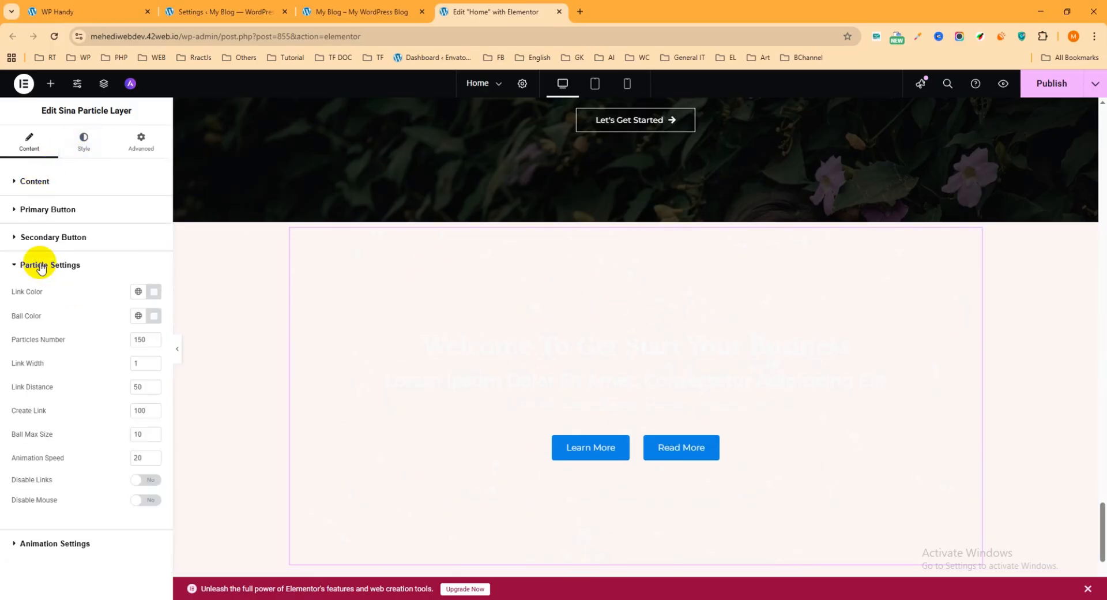
{"action": "left_click", "coordinate": [155, 292]}
{"action": "left_click", "coordinate": [195, 355]}
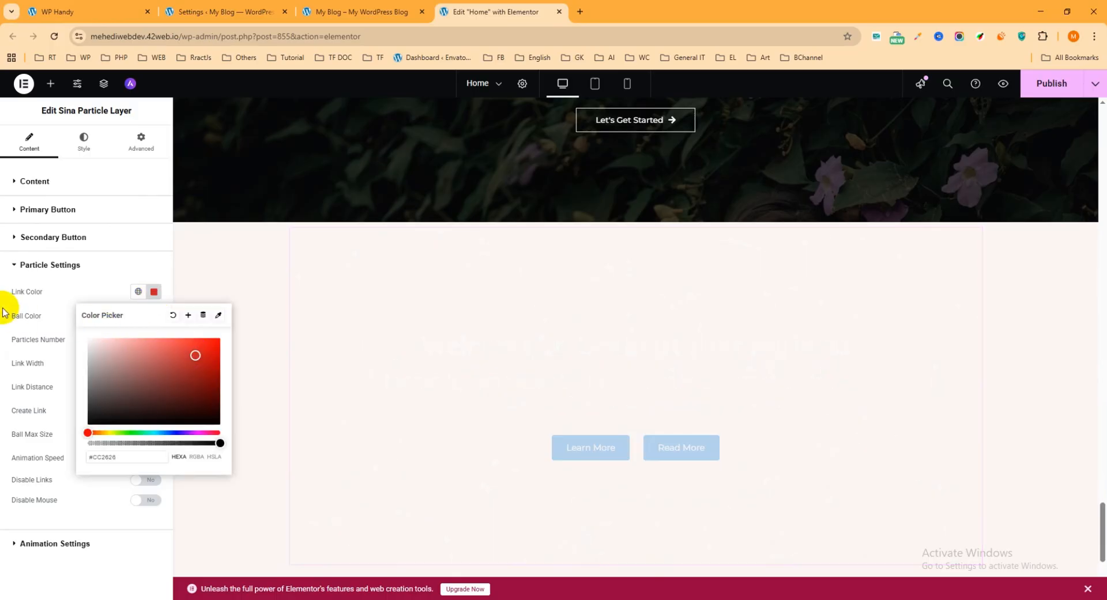
{"action": "left_click", "coordinate": [153, 315]}
{"action": "left_click", "coordinate": [154, 319]}
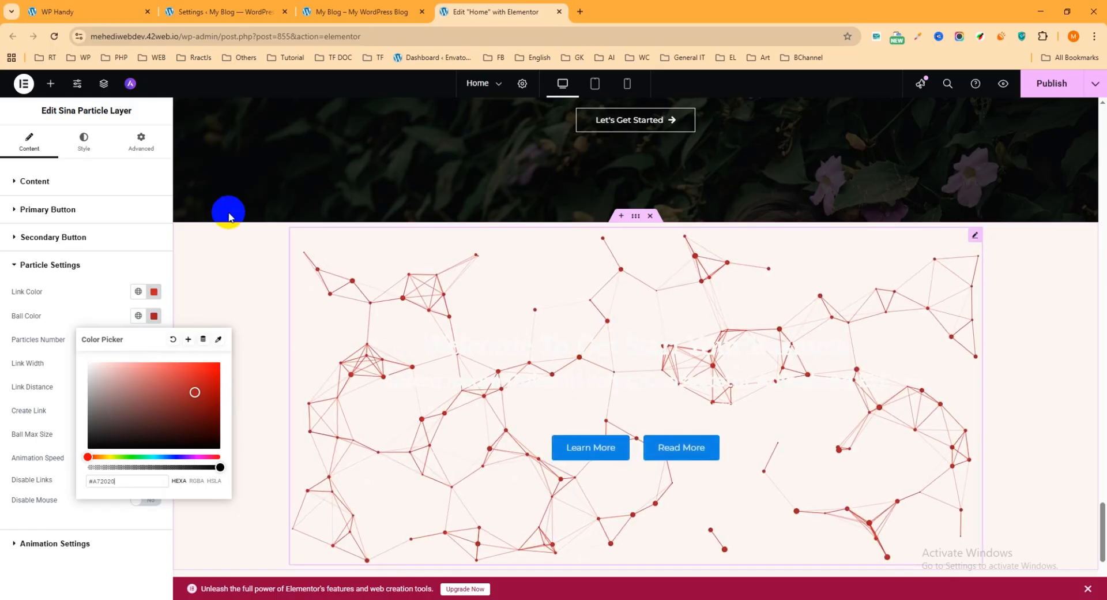
Turn on Use Save Templates in the particle layer's content settings and check the available template choices
{"action": "left_click", "coordinate": [29, 181]}
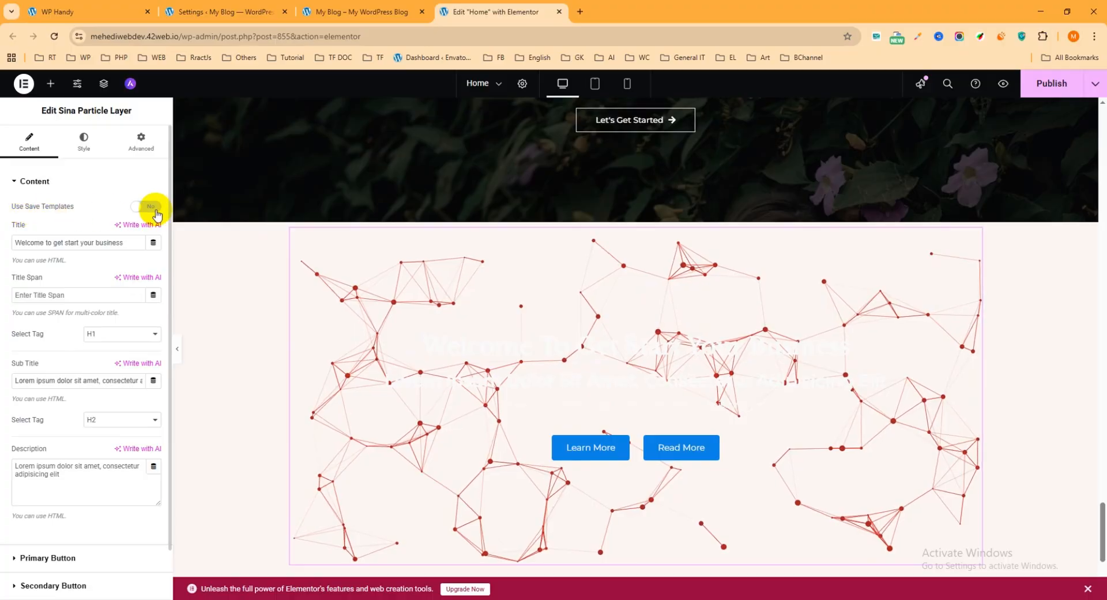
{"action": "left_click", "coordinate": [144, 206]}
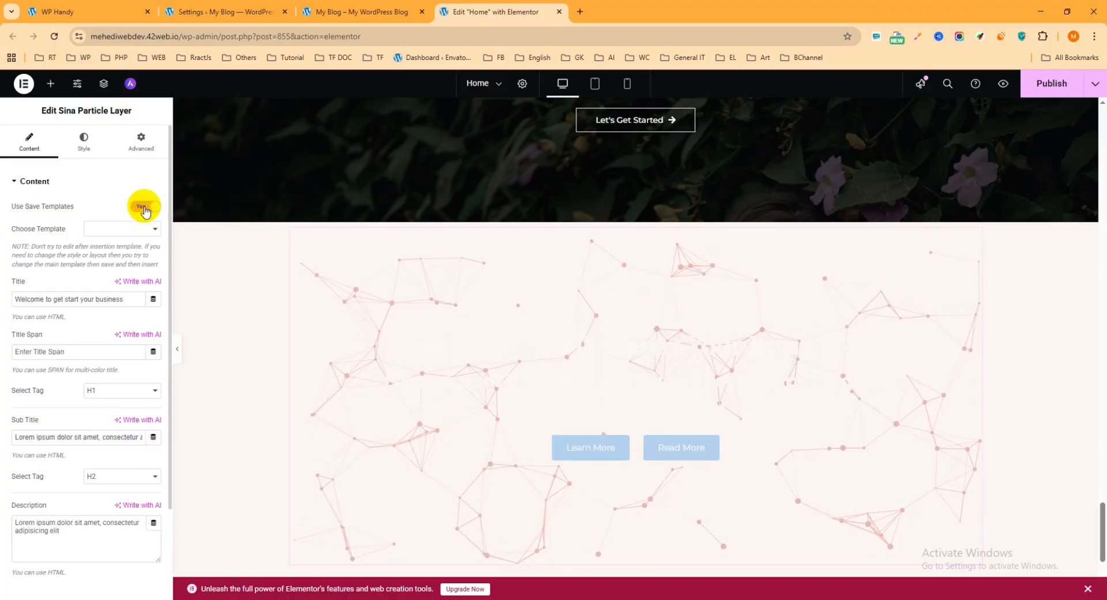
{"action": "left_click", "coordinate": [109, 228]}
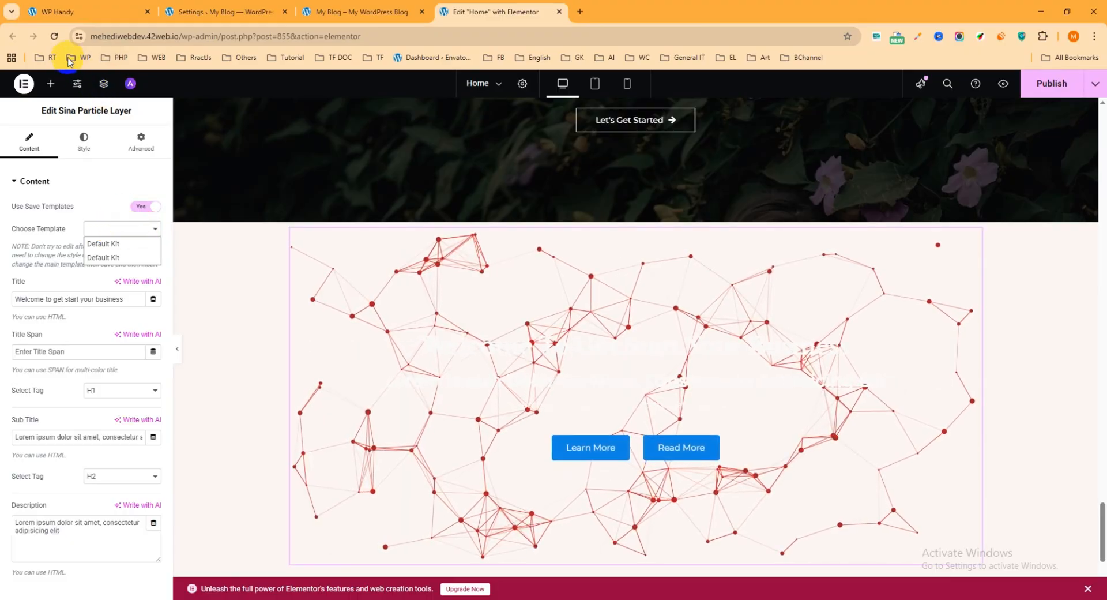
Reload the Elementor editor page and reopen the content settings of the red particle layer
{"action": "left_click", "coordinate": [54, 37]}
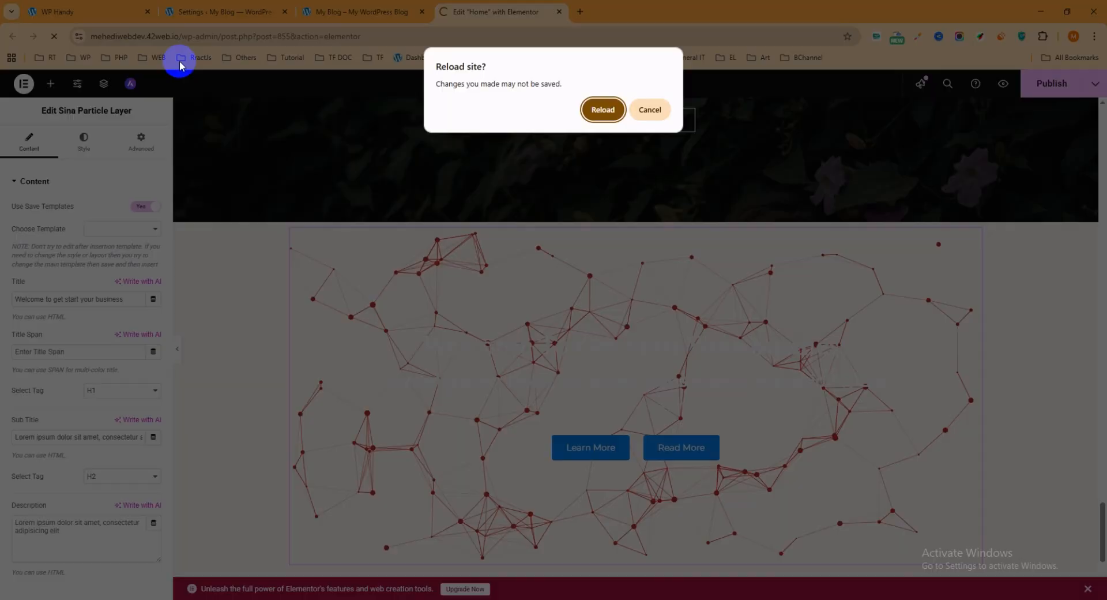
{"action": "left_click", "coordinate": [603, 109]}
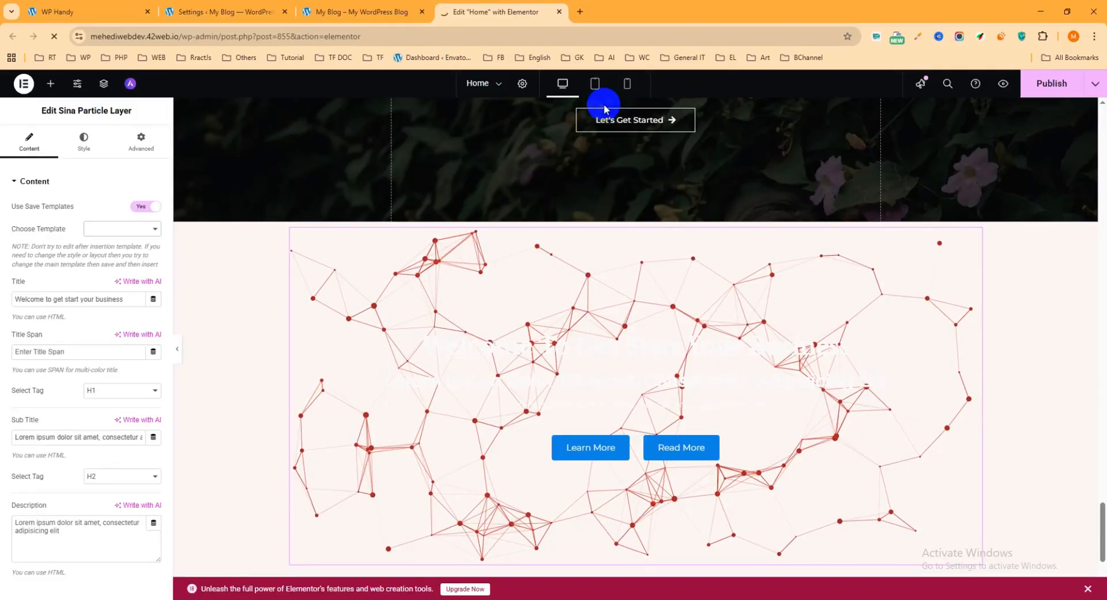
{"action": "left_click", "coordinate": [498, 402]}
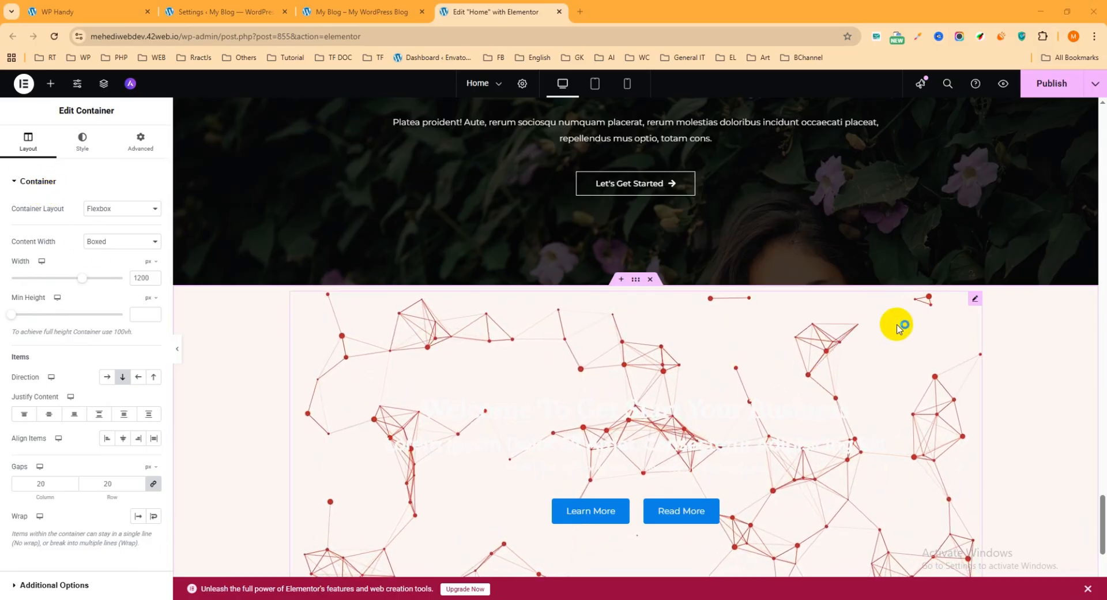
{"action": "left_click", "coordinate": [976, 301]}
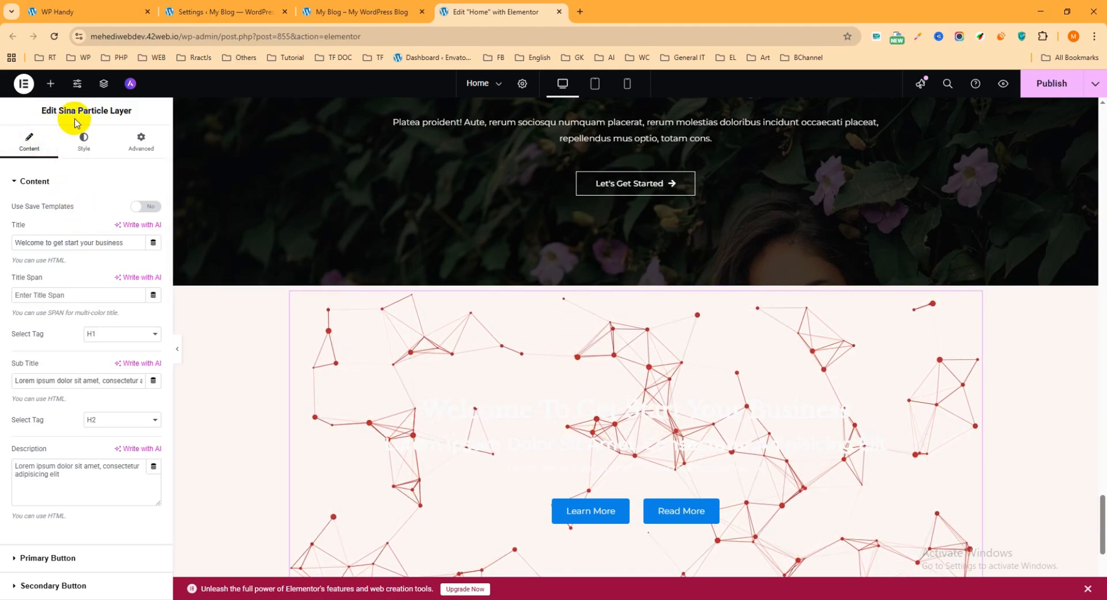
{"action": "left_click", "coordinate": [37, 185]}
{"action": "left_click", "coordinate": [34, 182]}
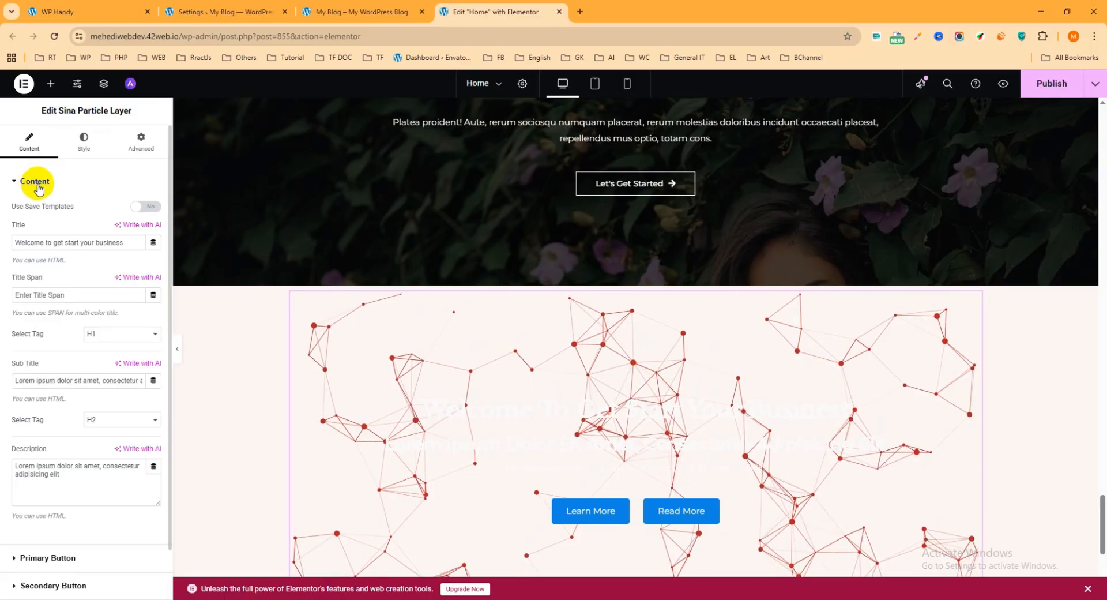
Turn on Use Save Templates for the particle layer and choose the saved "Particle" template
{"action": "left_click", "coordinate": [145, 207]}
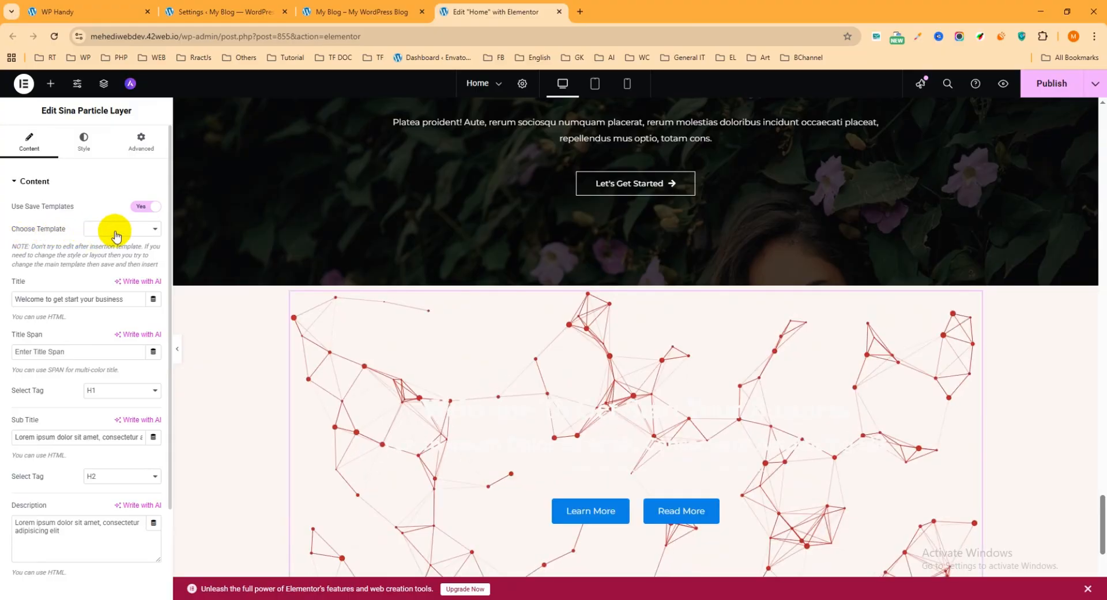
{"action": "left_click", "coordinate": [153, 230]}
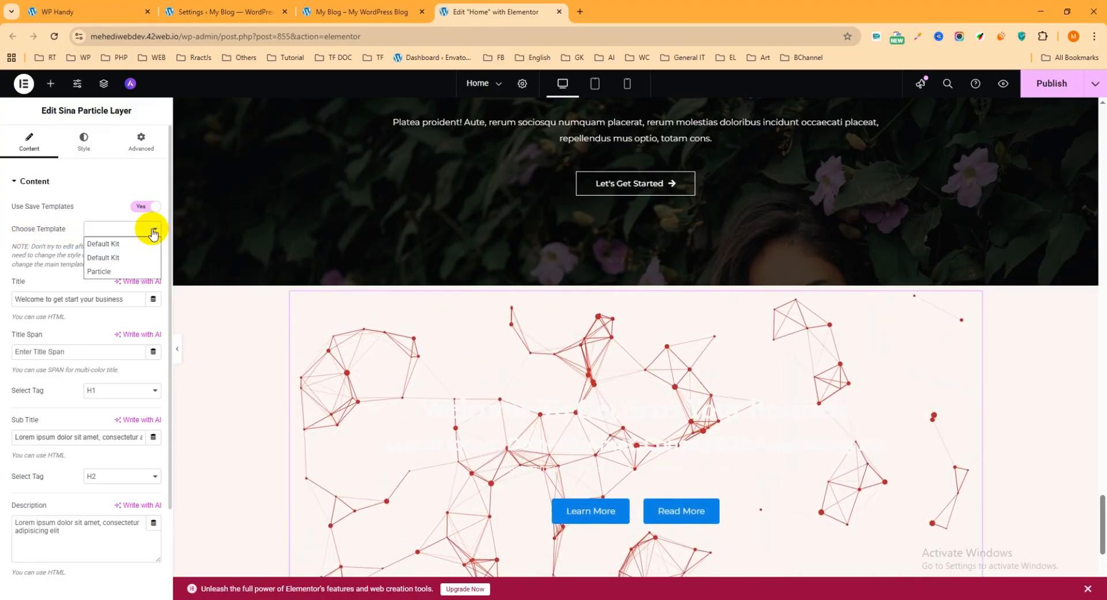
{"action": "left_click", "coordinate": [110, 272]}
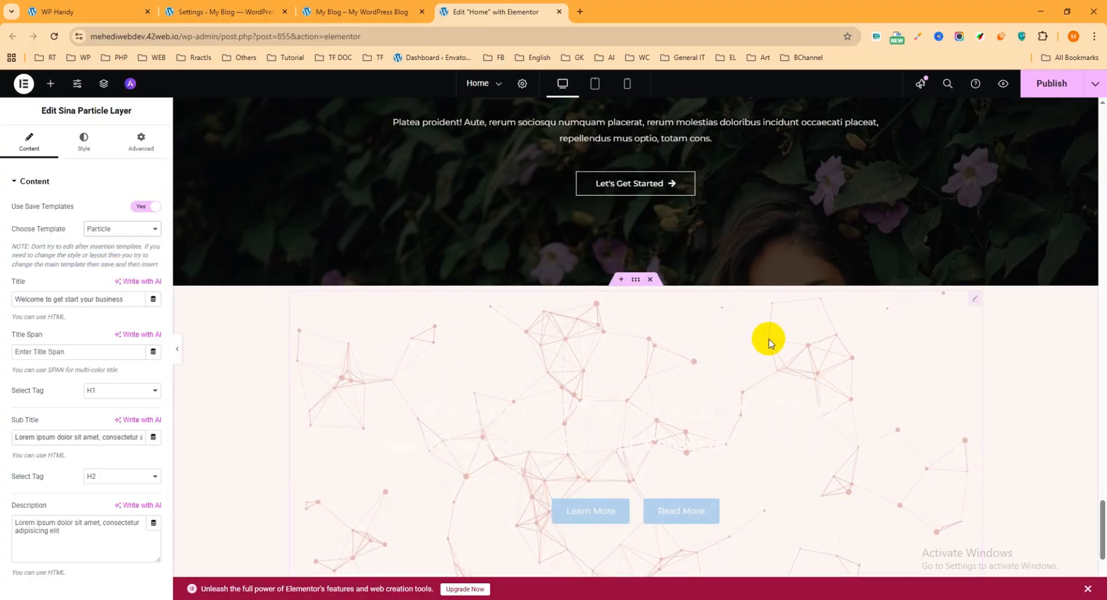
{"action": "scroll", "coordinate": [766, 339], "scroll_direction": "down", "scroll_amount": 1}
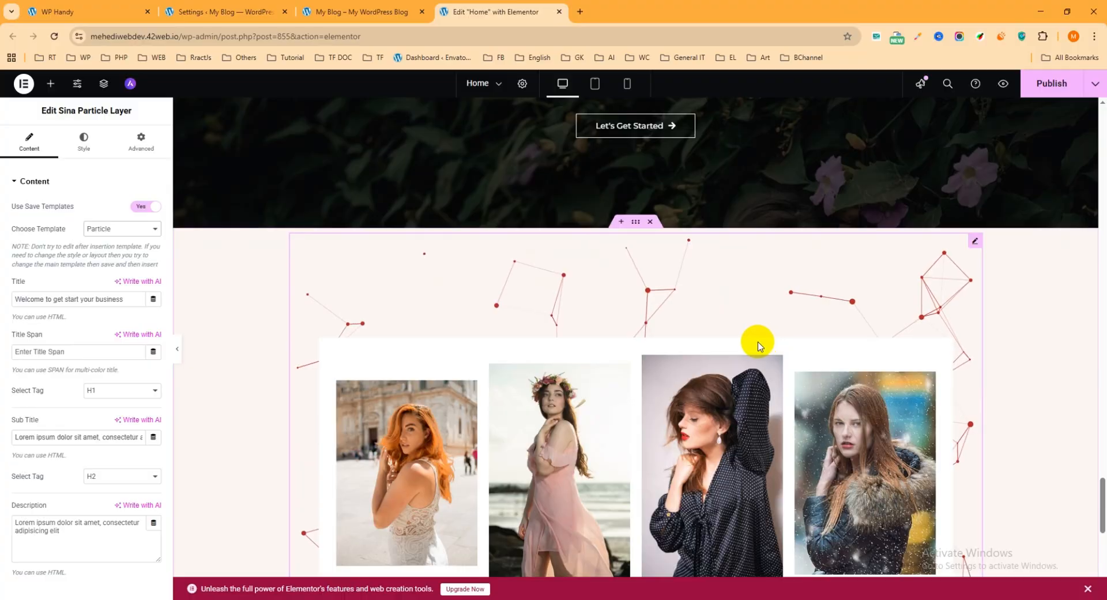
{"action": "scroll", "coordinate": [714, 327], "scroll_direction": "down", "scroll_amount": 2}
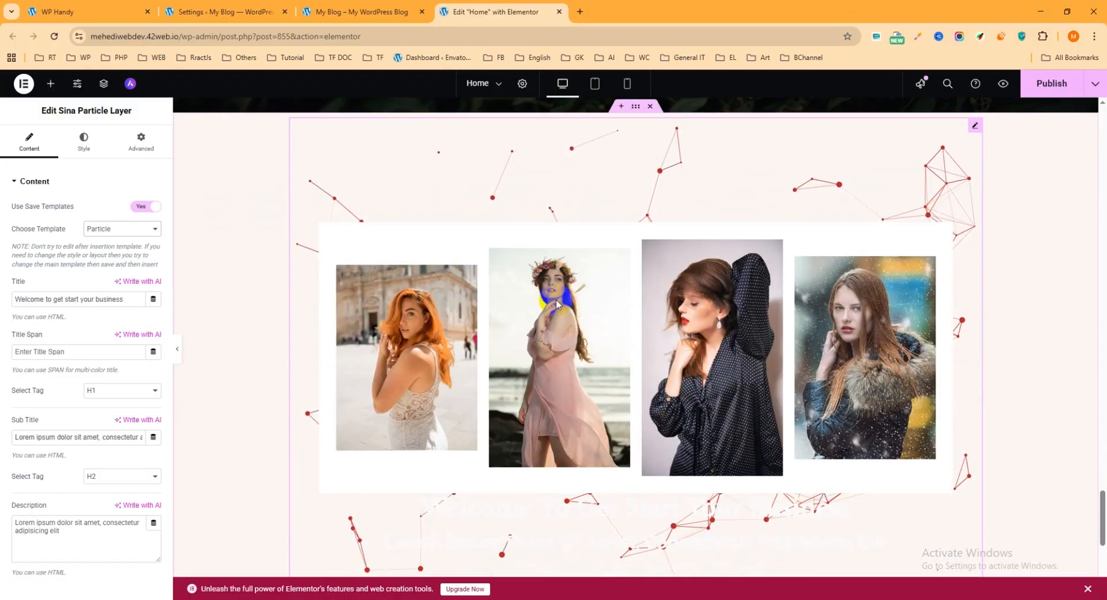
{"action": "scroll", "coordinate": [586, 315], "scroll_direction": "down", "scroll_amount": 3}
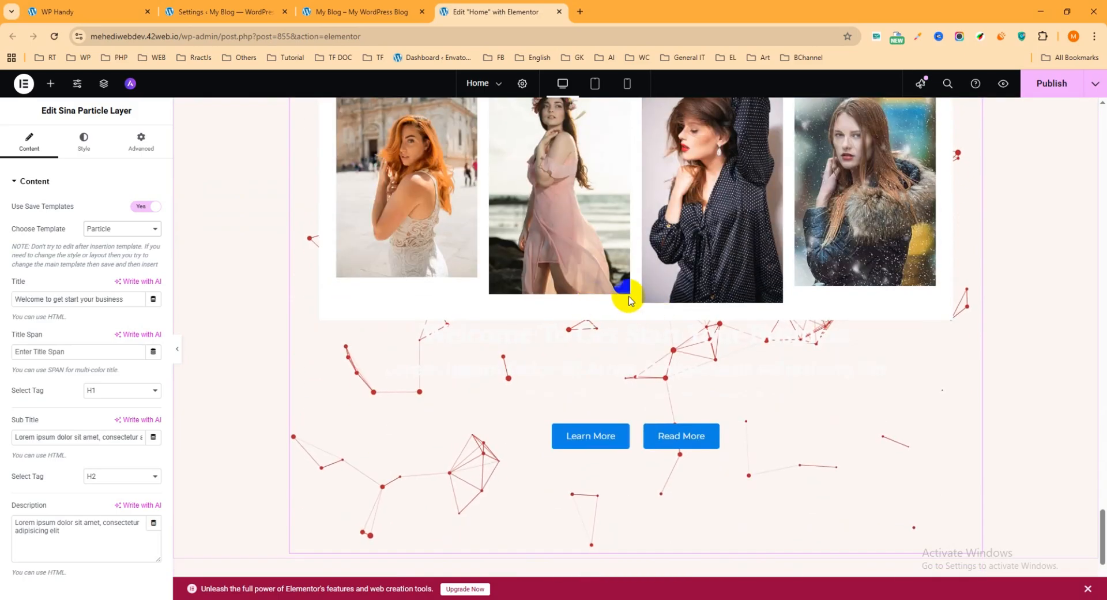
{"action": "scroll", "coordinate": [631, 301], "scroll_direction": "down", "scroll_amount": 1}
{"action": "scroll", "coordinate": [655, 282], "scroll_direction": "up", "scroll_amount": 3}
{"action": "scroll", "coordinate": [656, 285], "scroll_direction": "down", "scroll_amount": 4}
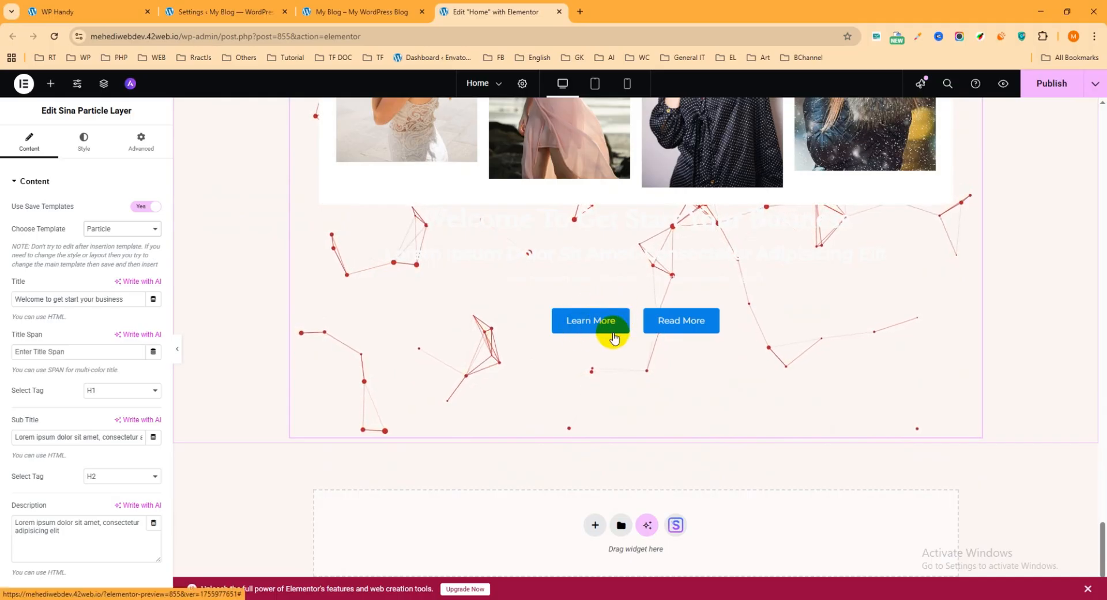
Clear the primary and secondary button labels of the particle layer to remove the Learn More and Read More buttons
{"action": "left_click", "coordinate": [34, 183]}
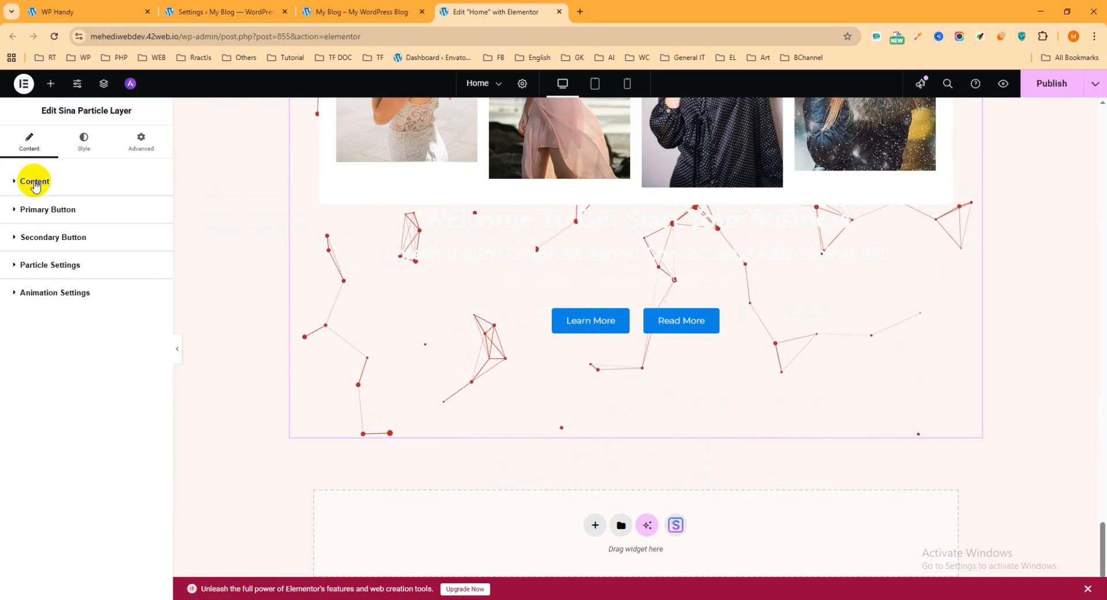
{"action": "left_click", "coordinate": [47, 210]}
{"action": "left_click_drag", "start_coordinate": [136, 235], "coordinate": [52, 236]}
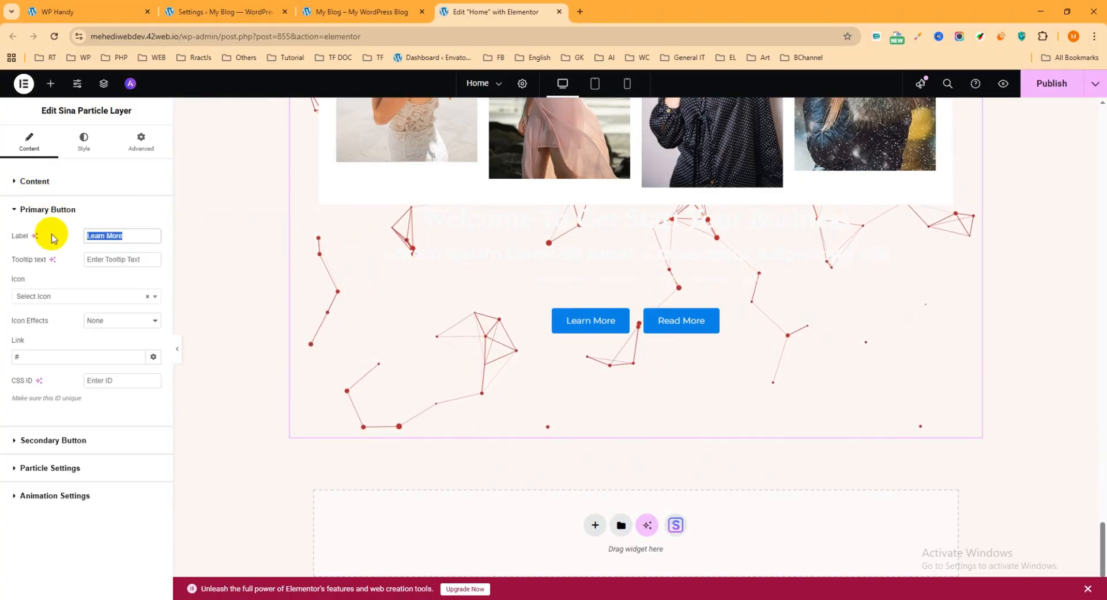
{"action": "key", "text": "BackSpace"}
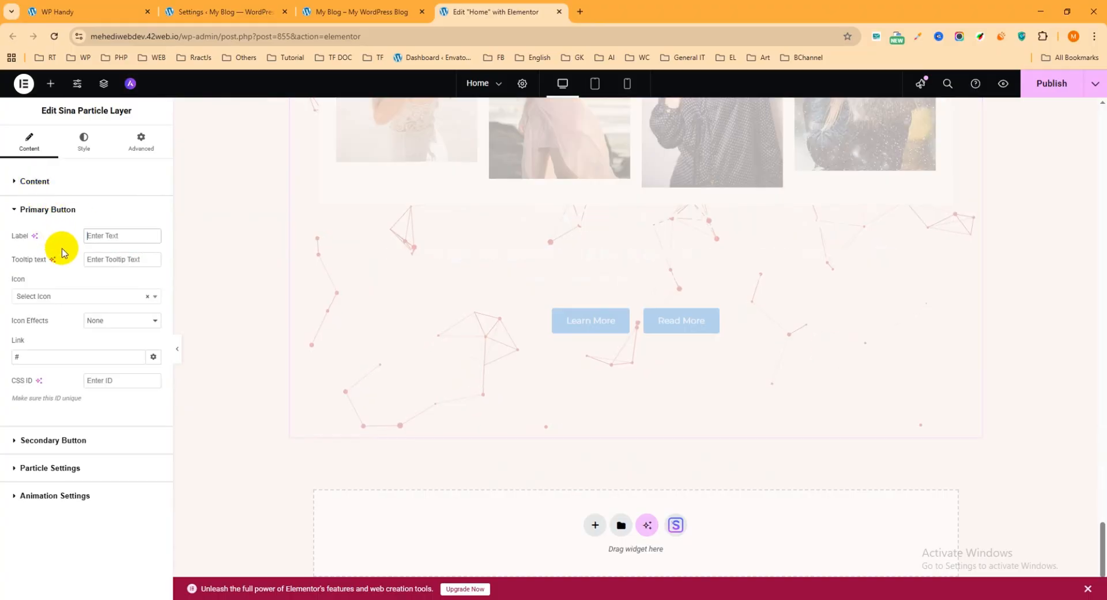
{"action": "left_click", "coordinate": [60, 443]}
{"action": "left_click_drag", "start_coordinate": [129, 265], "coordinate": [44, 259]}
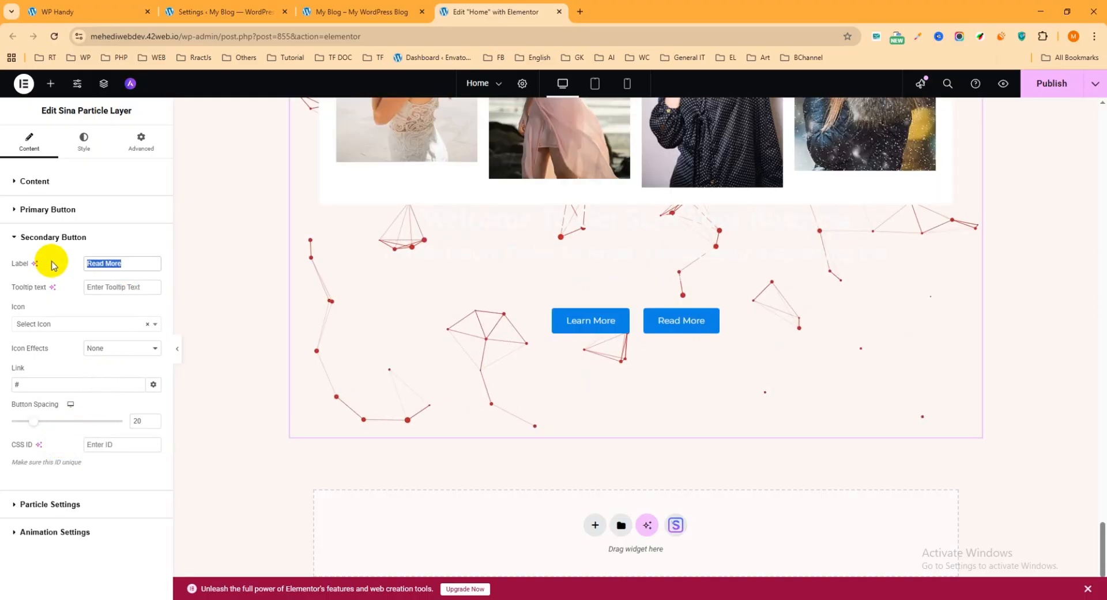
{"action": "key", "text": "BackSpace"}
Clear the title, sub title and description texts of the particle layer so only the saved template supplies content
{"action": "left_click", "coordinate": [38, 181]}
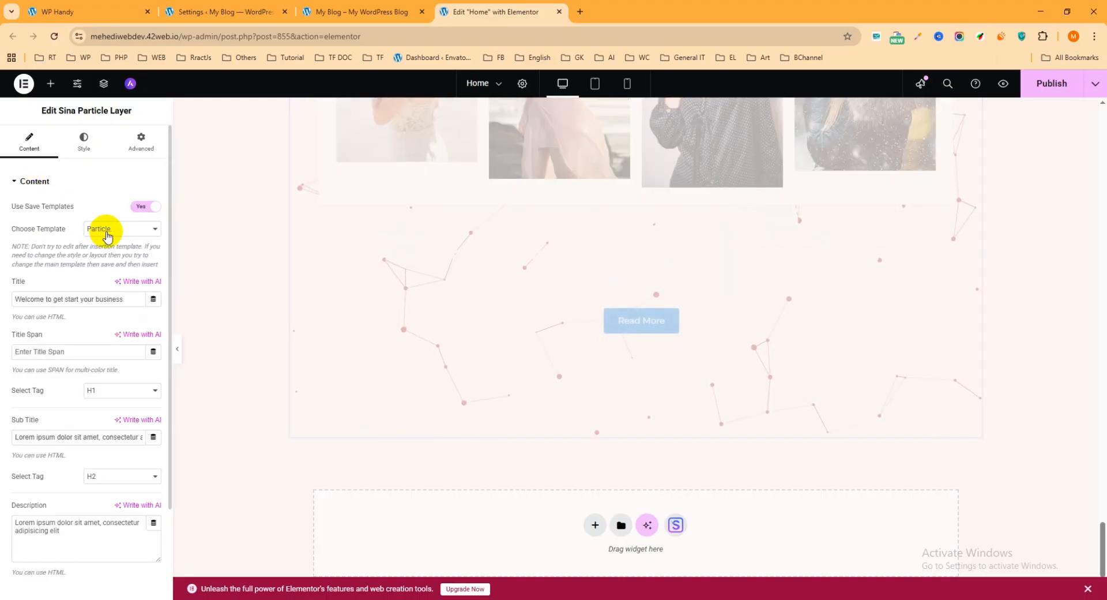
{"action": "left_click_drag", "start_coordinate": [3, 299], "coordinate": [3, 299]}
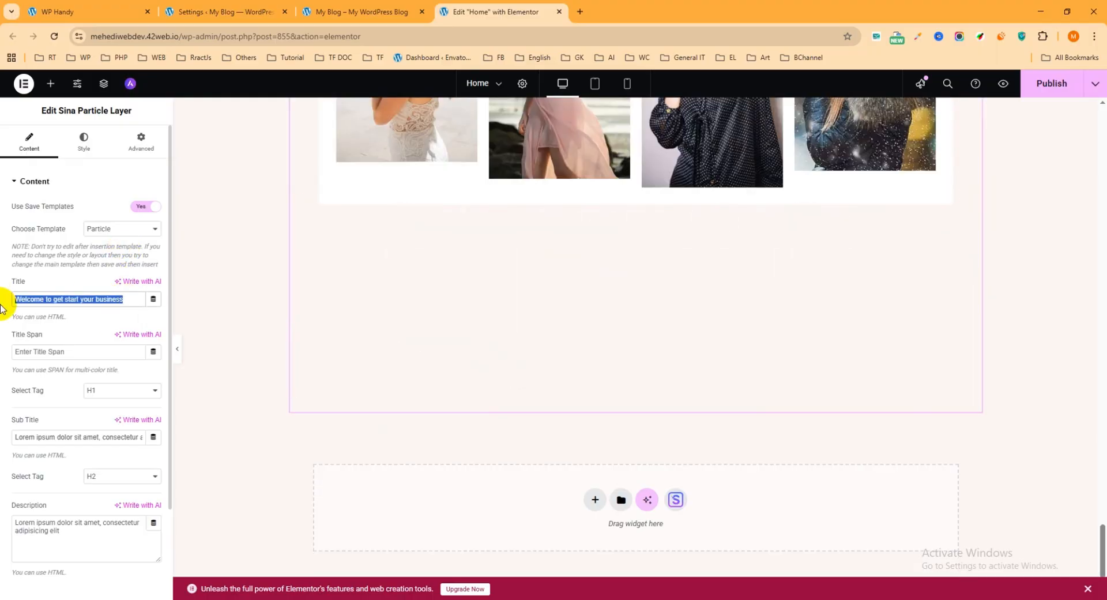
{"action": "key", "text": "BackSpace"}
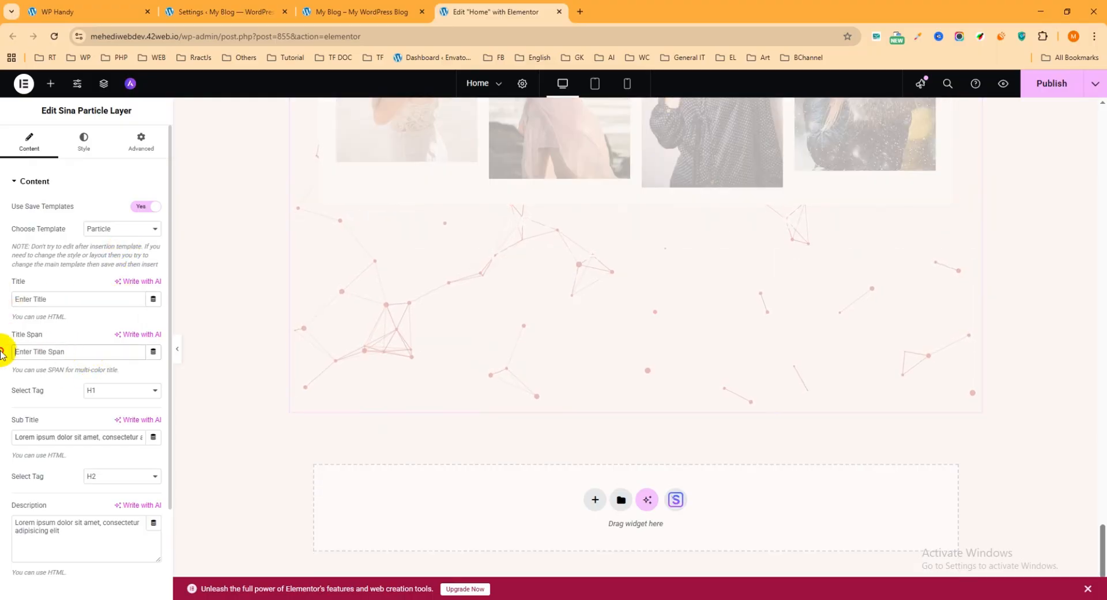
{"action": "triple_click", "coordinate": [126, 440]}
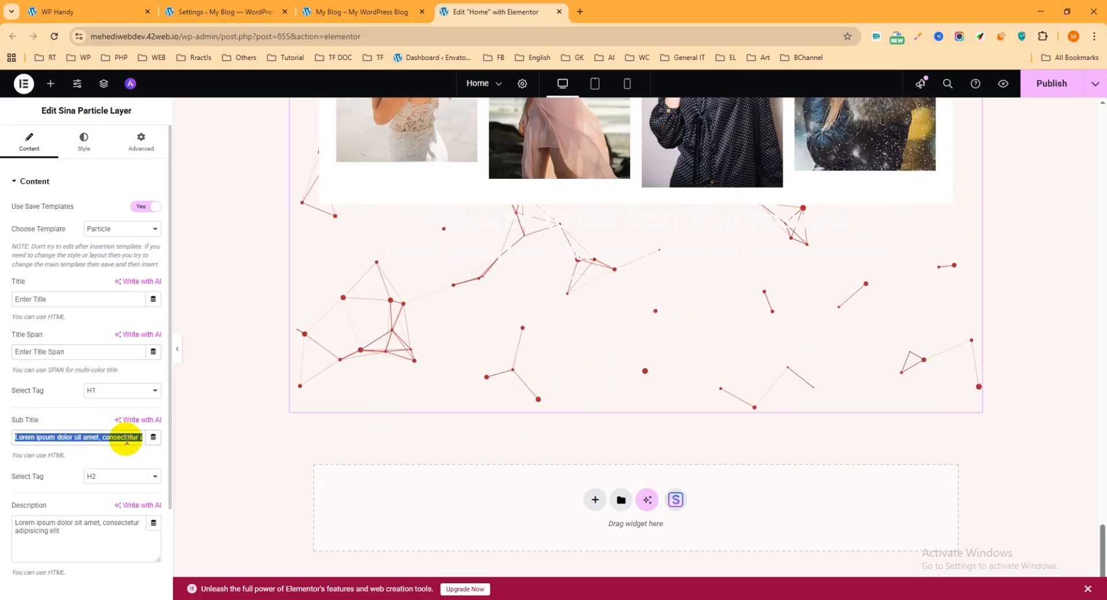
{"action": "key", "text": "BackSpace"}
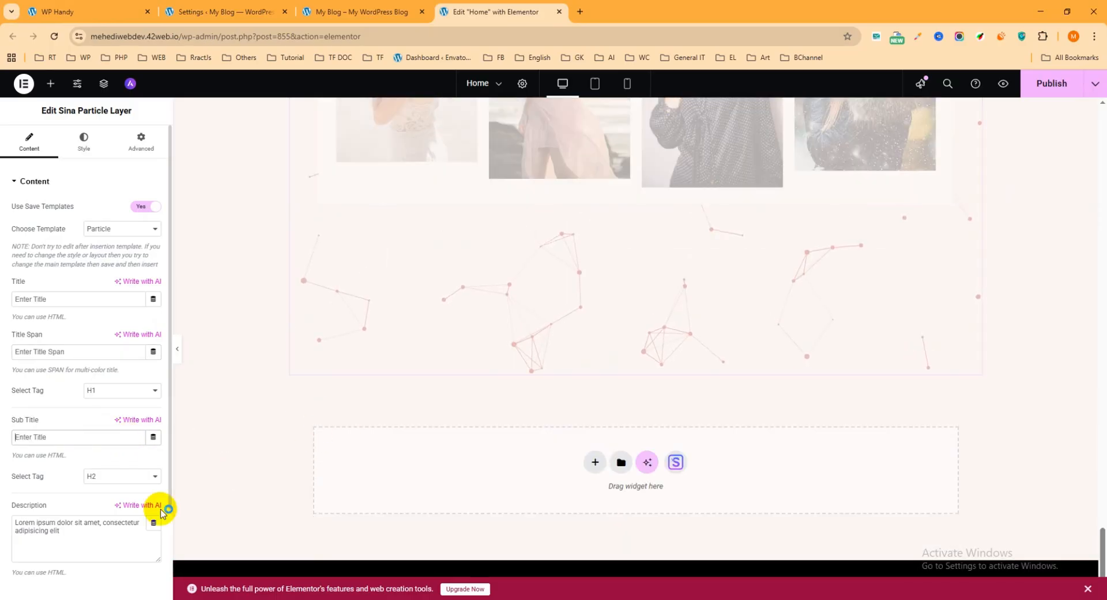
{"action": "left_click_drag", "start_coordinate": [87, 531], "coordinate": [2, 513]}
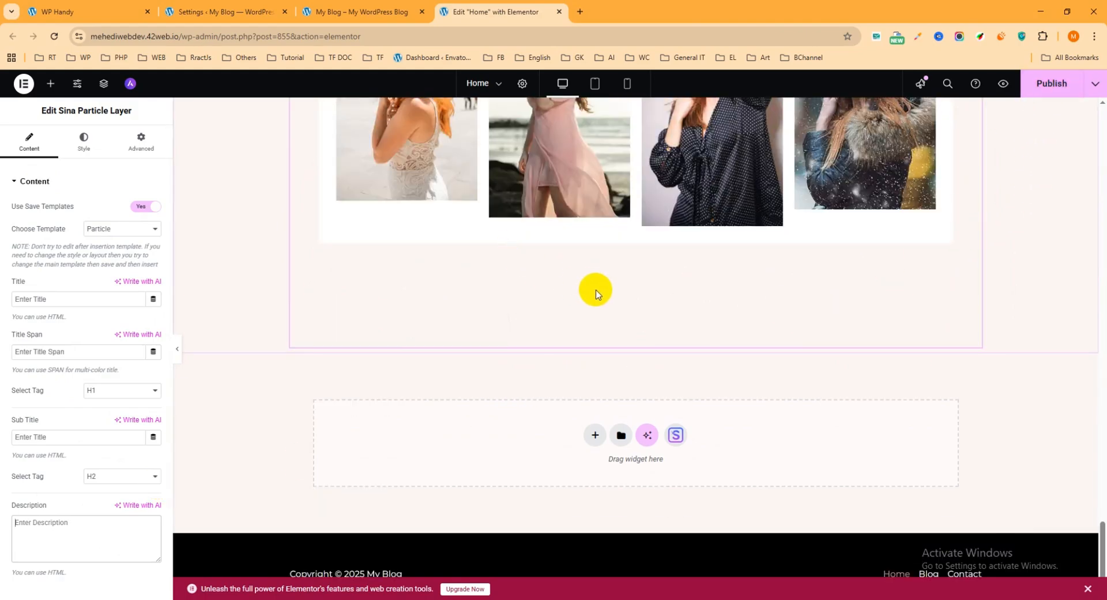
Set the content width of the container around the red particle layer to Full Width and publish the page
{"action": "scroll", "coordinate": [596, 290], "scroll_direction": "up", "scroll_amount": 3}
{"action": "scroll", "coordinate": [574, 276], "scroll_direction": "up", "scroll_amount": 3}
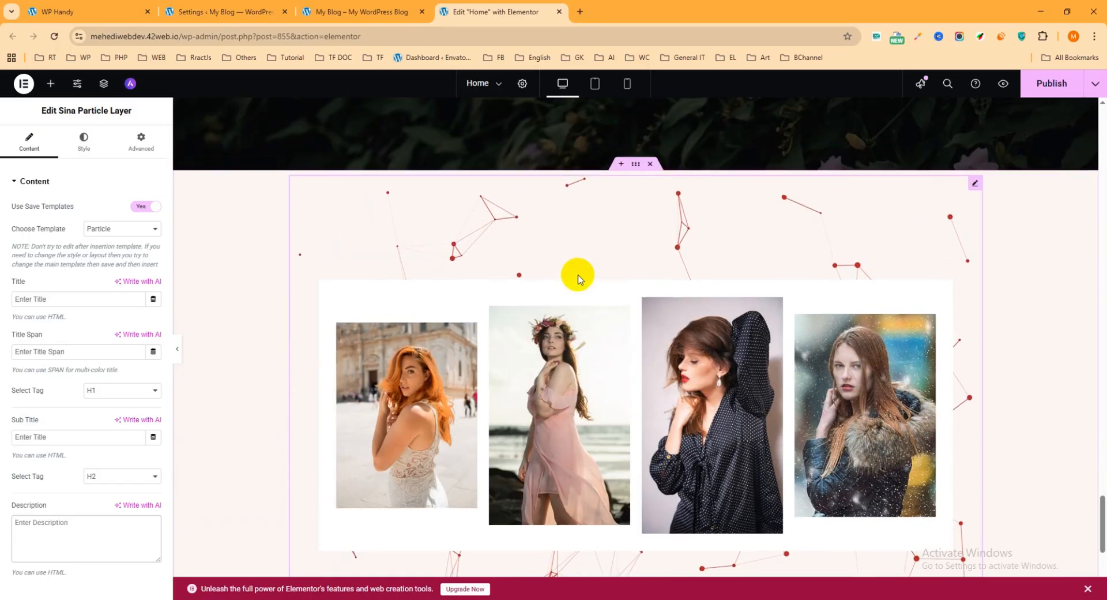
{"action": "left_click", "coordinate": [635, 167]}
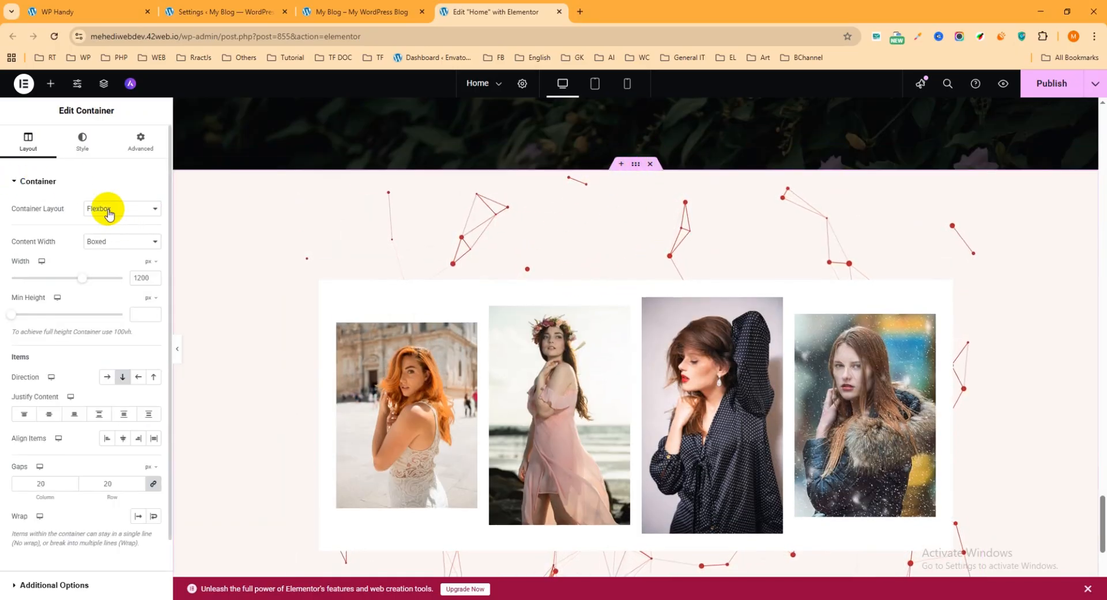
{"action": "left_click", "coordinate": [108, 249]}
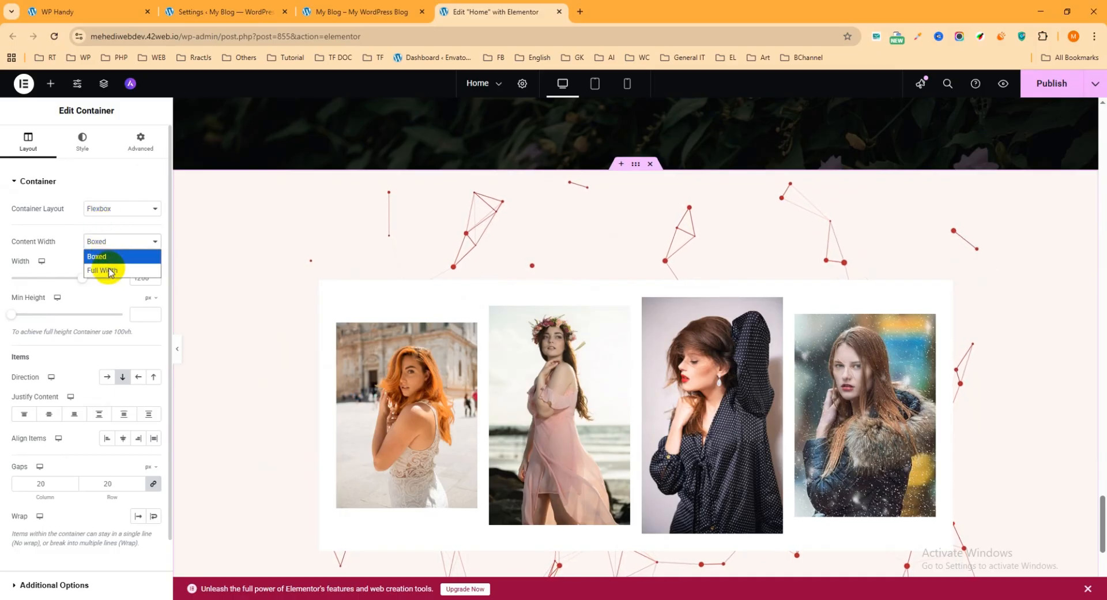
{"action": "left_click", "coordinate": [110, 278]}
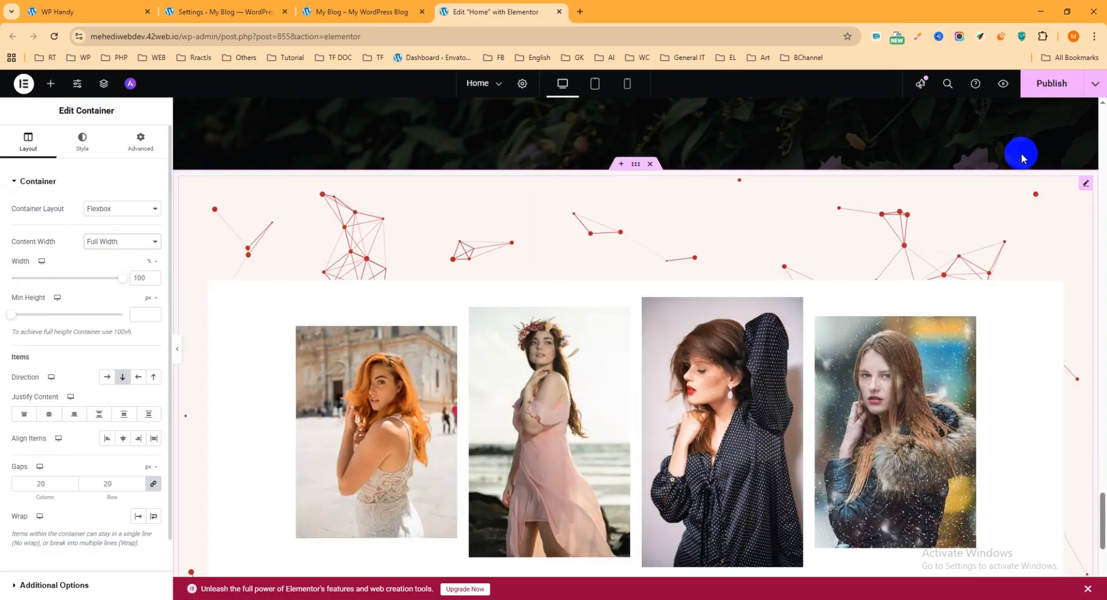
{"action": "left_click", "coordinate": [1052, 86]}
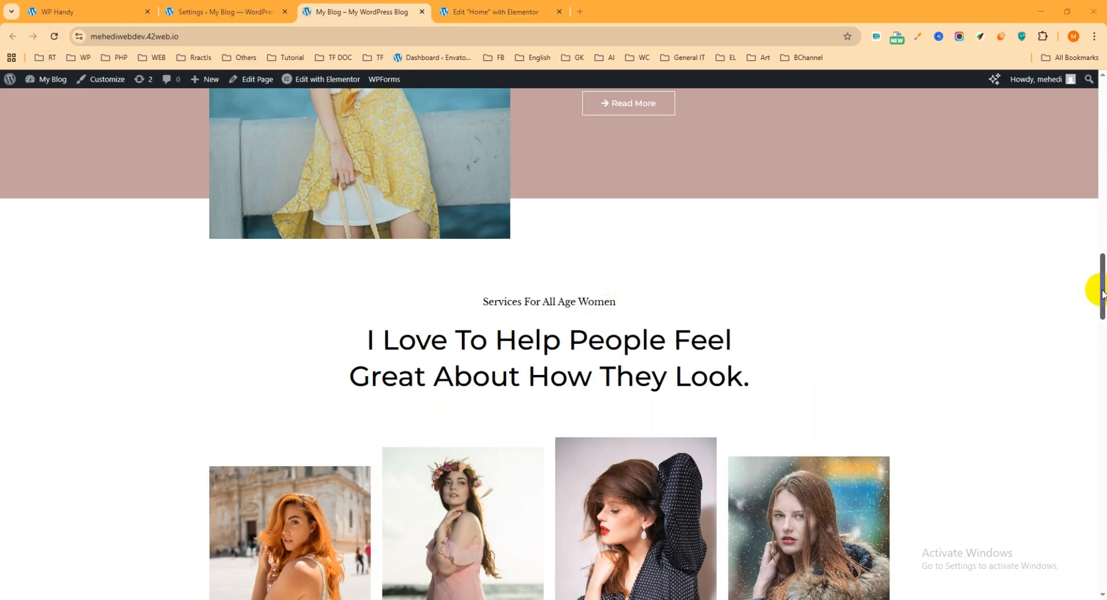
Examine the full-width particle section with the four photos near the end of the live home page
{"action": "left_click_drag", "start_coordinate": [1100, 291], "coordinate": [1102, 527]}
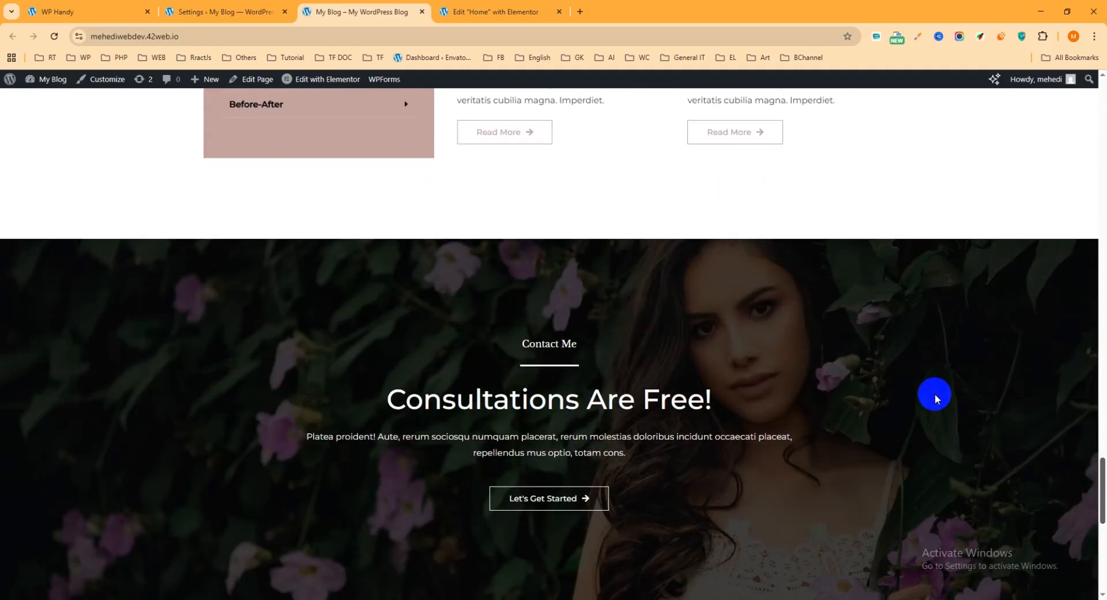
{"action": "scroll", "coordinate": [934, 397], "scroll_direction": "down", "scroll_amount": 10}
{"action": "scroll", "coordinate": [375, 284], "scroll_direction": "up", "scroll_amount": 2}
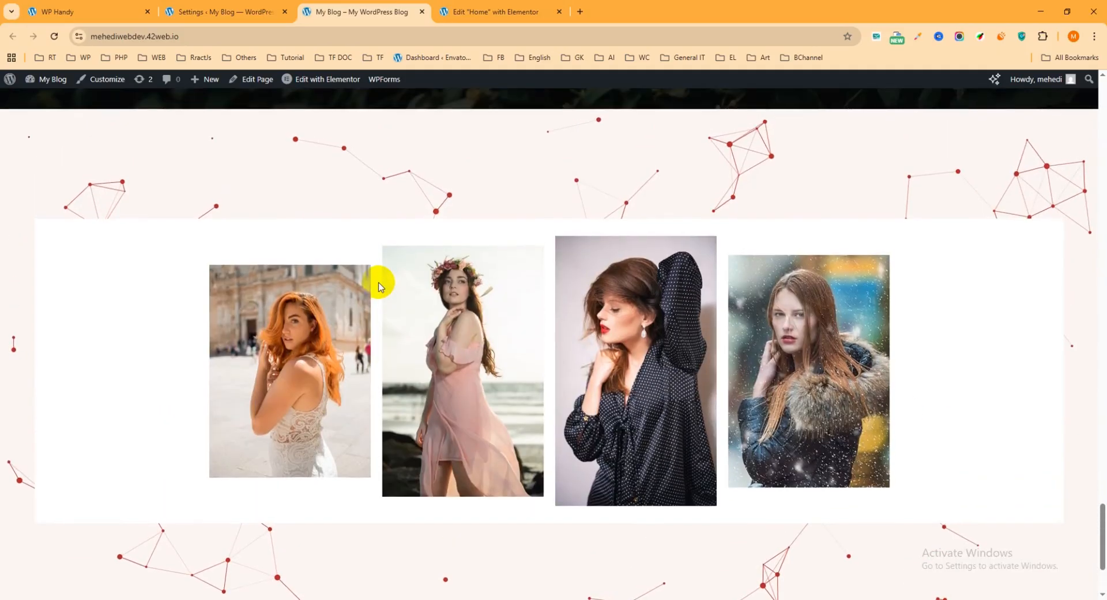
{"action": "scroll", "coordinate": [380, 285], "scroll_direction": "up", "scroll_amount": 1}
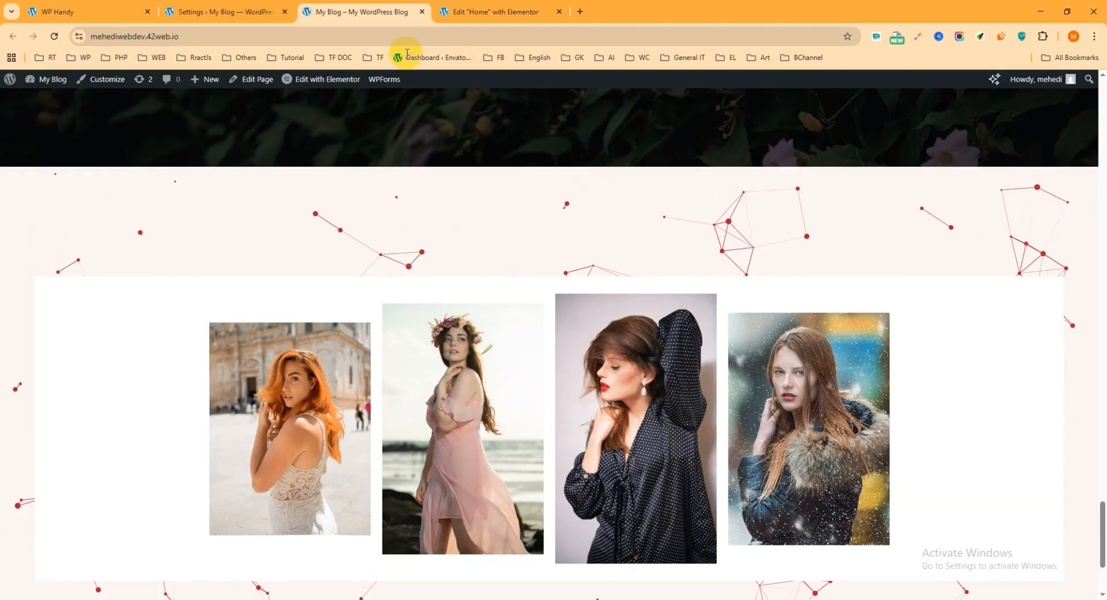
Back in the Elementor editor, set the red particle layer's Particles Number to 250 and publish the page
{"action": "left_click", "coordinate": [486, 12]}
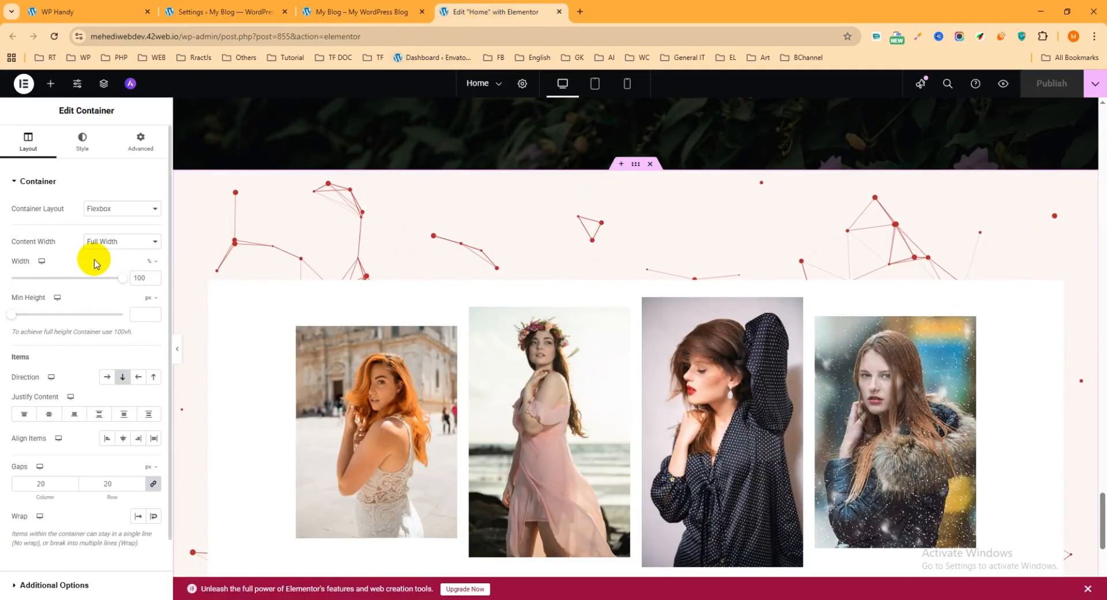
{"action": "scroll", "coordinate": [101, 438], "scroll_direction": "down", "scroll_amount": 1}
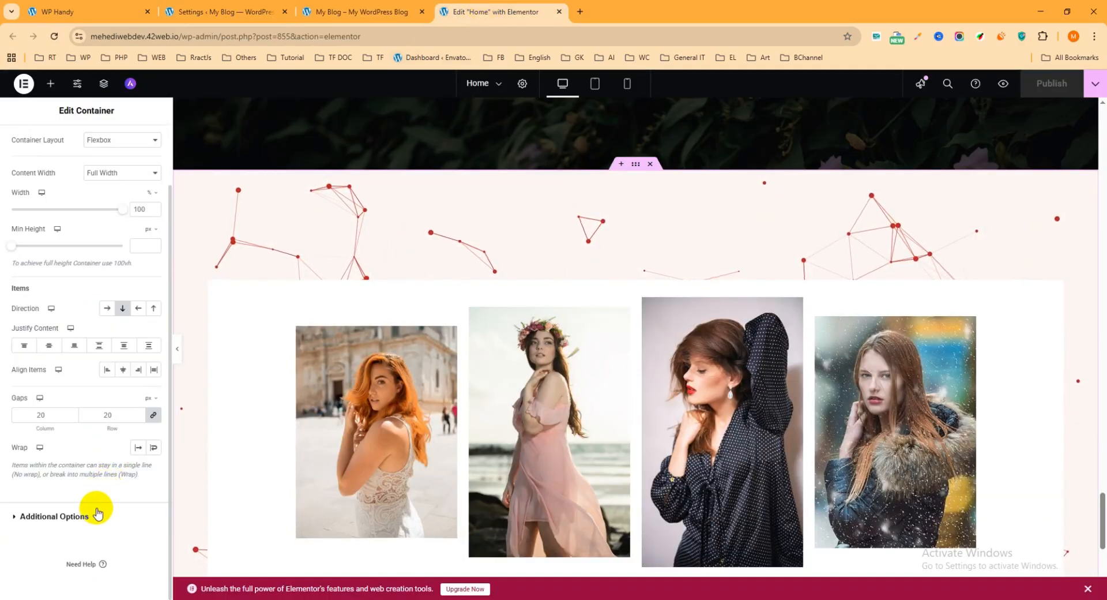
{"action": "scroll", "coordinate": [86, 299], "scroll_direction": "up", "scroll_amount": 1}
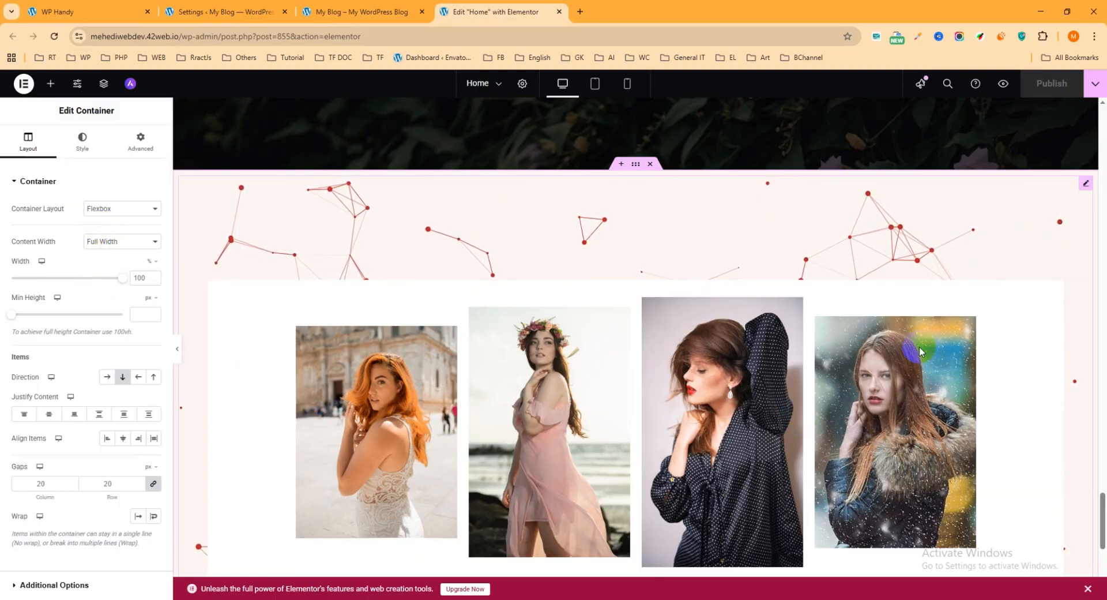
{"action": "left_click", "coordinate": [1084, 186]}
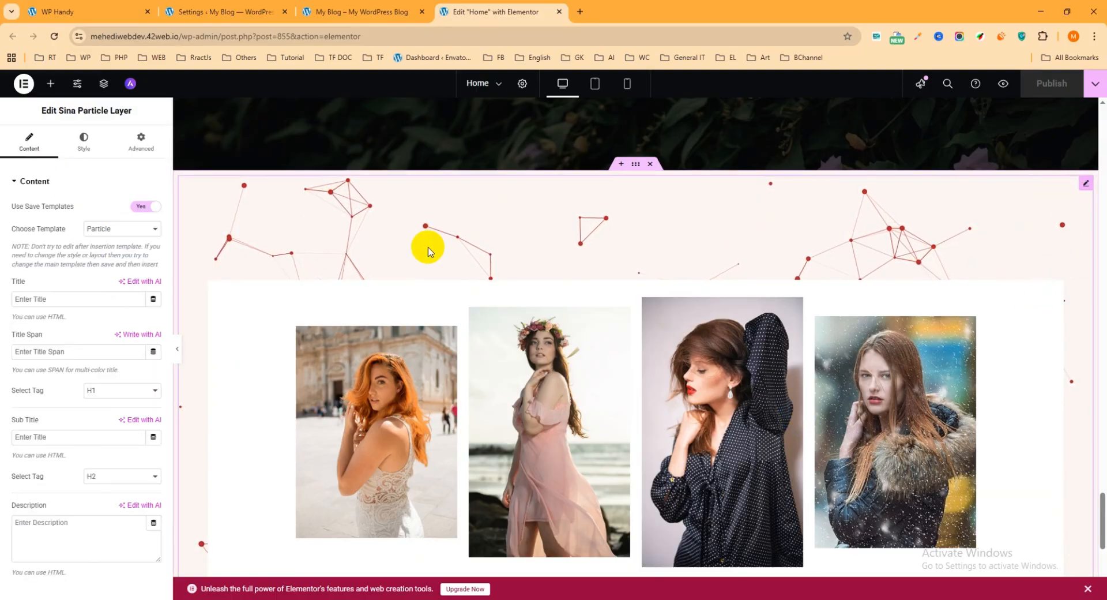
{"action": "left_click", "coordinate": [33, 179]}
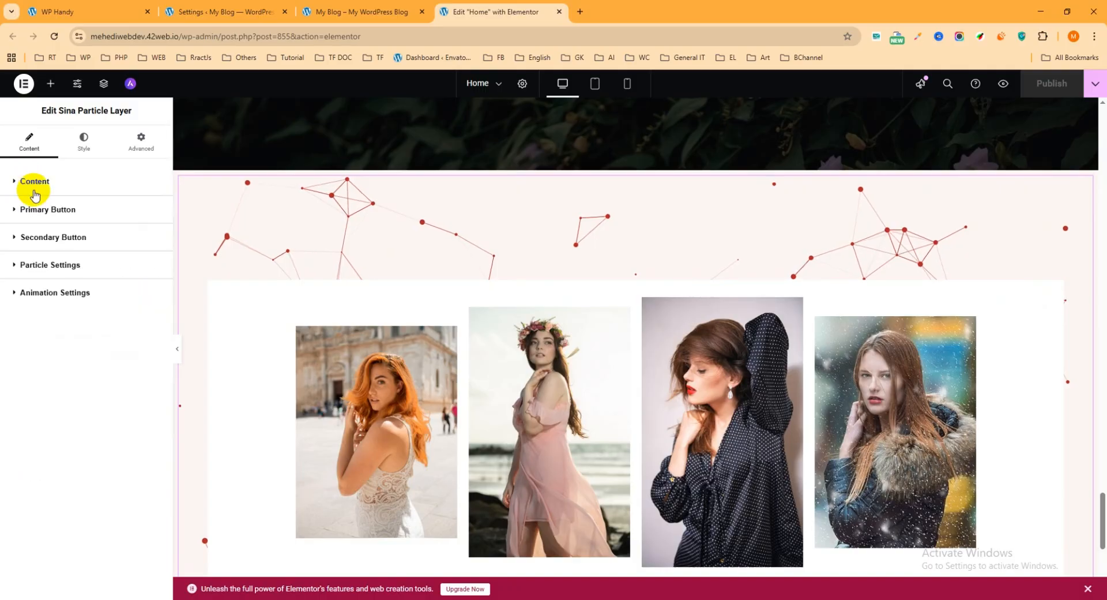
{"action": "left_click", "coordinate": [62, 265]}
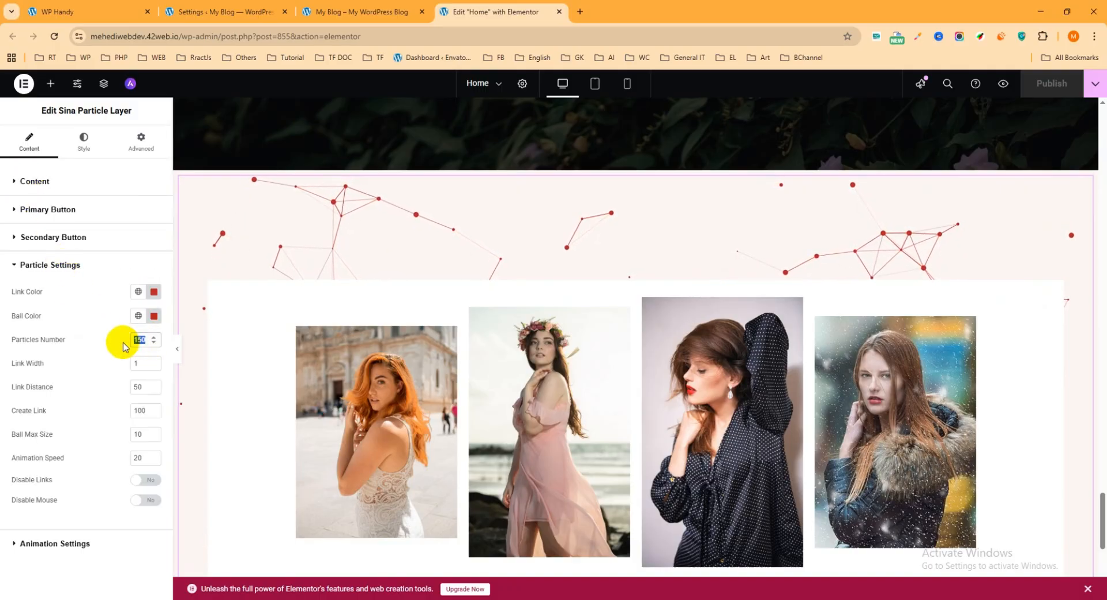
{"action": "type", "text": "0"}
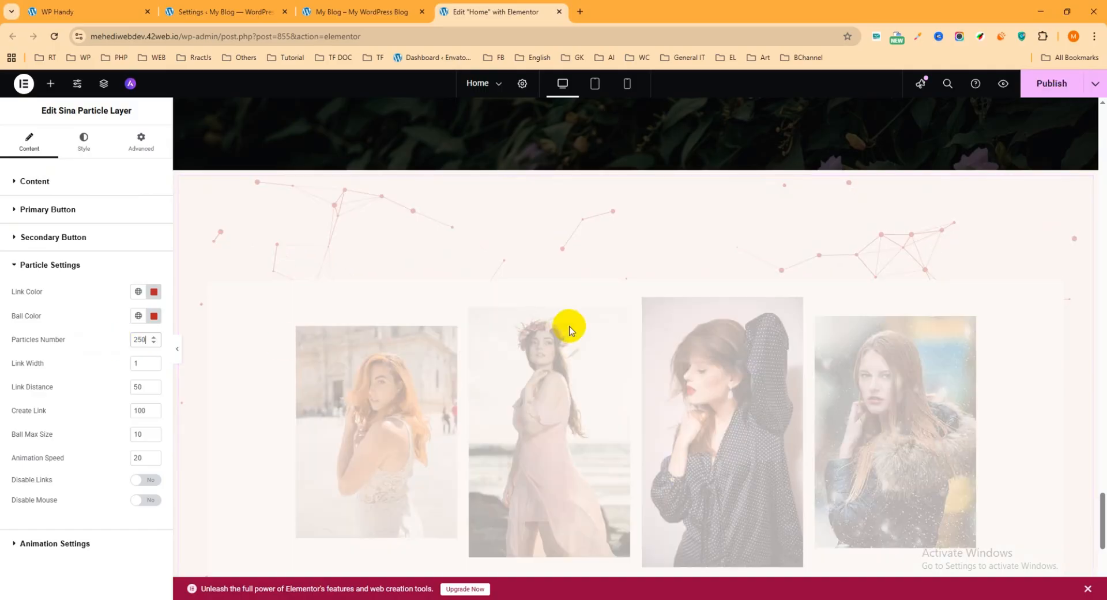
{"action": "left_click", "coordinate": [1049, 89]}
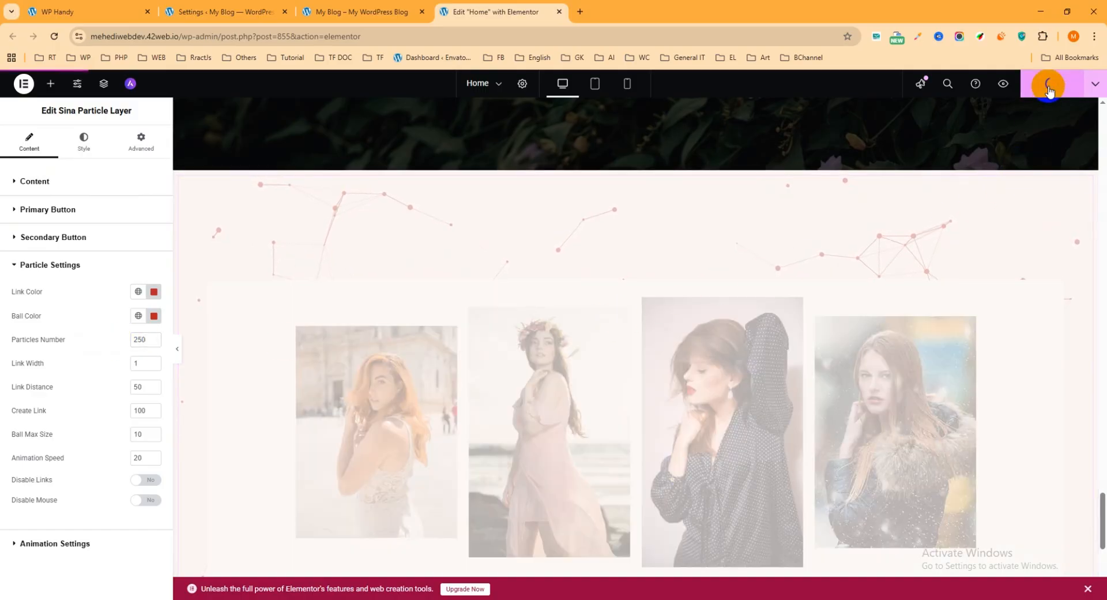
Reload the live home page and examine the particle background around the four-photo section near its end
{"action": "left_click", "coordinate": [363, 12]}
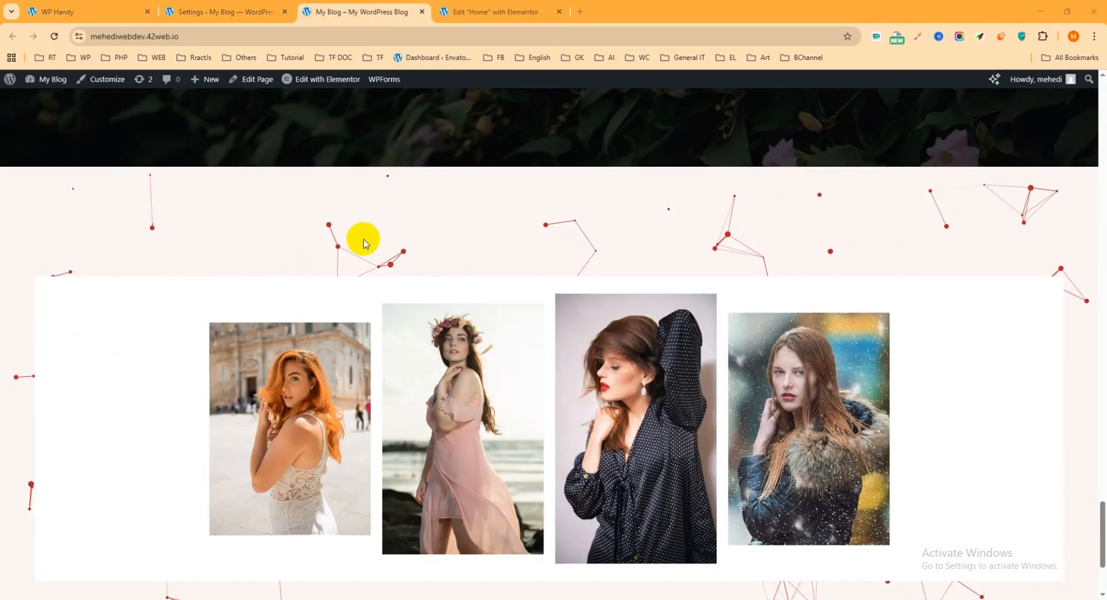
{"action": "left_click", "coordinate": [208, 35]}
{"action": "left_click", "coordinate": [329, 110]}
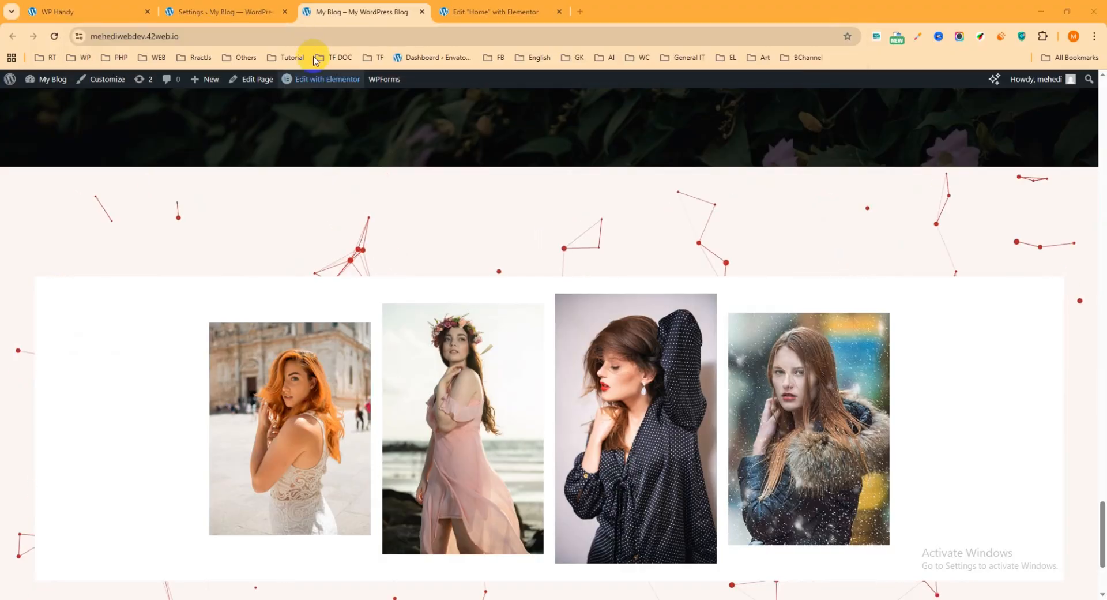
{"action": "left_click", "coordinate": [273, 32]}
{"action": "left_click_drag", "start_coordinate": [272, 32], "coordinate": [17, 39]}
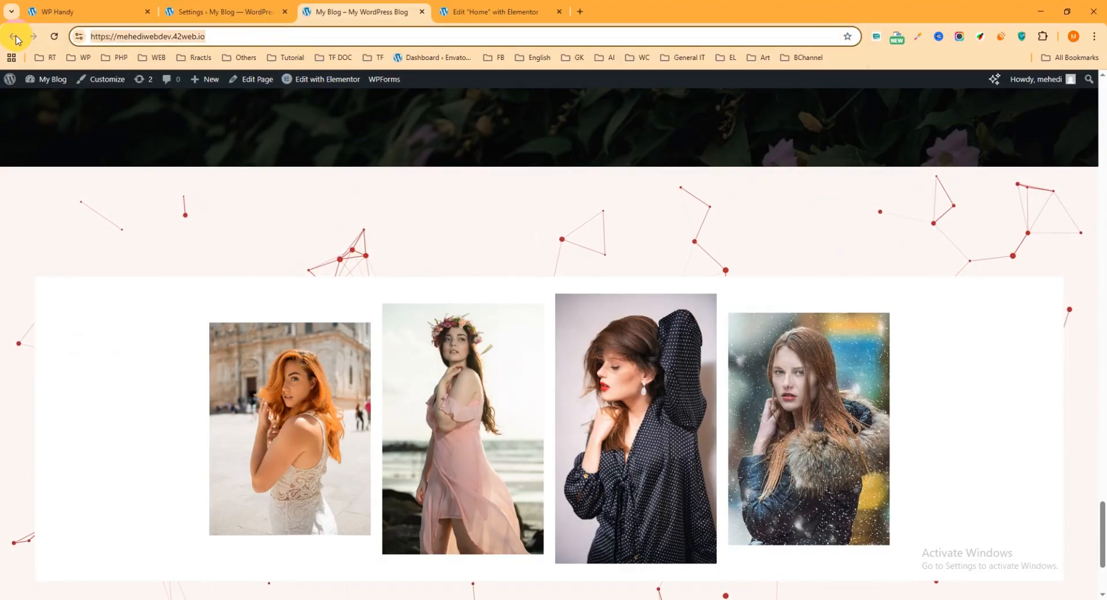
{"action": "key", "text": "Return"}
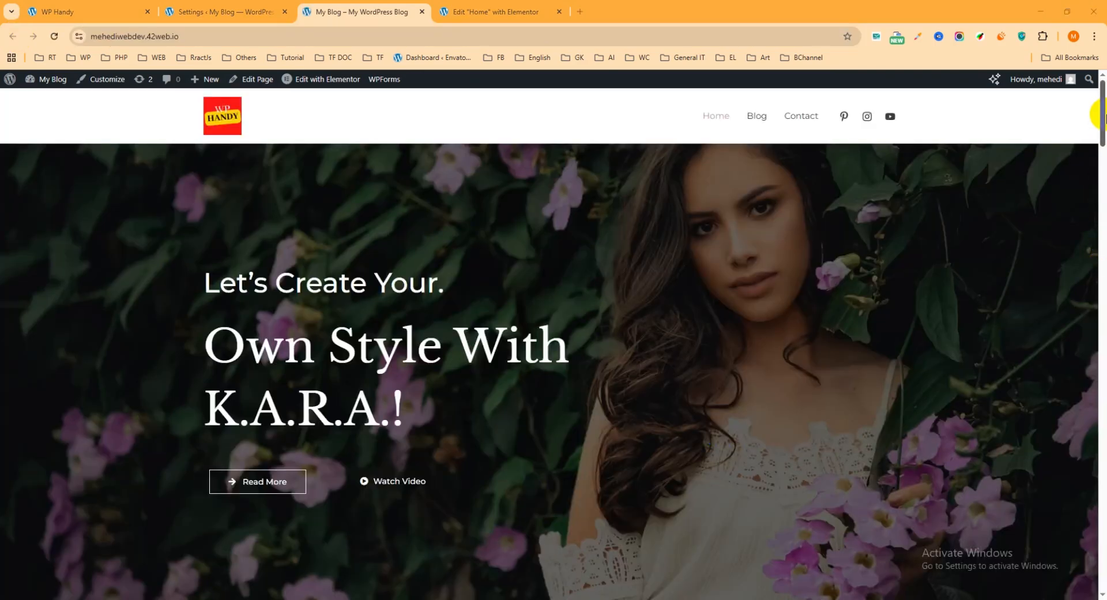
{"action": "left_click_drag", "start_coordinate": [1103, 108], "coordinate": [1101, 555]}
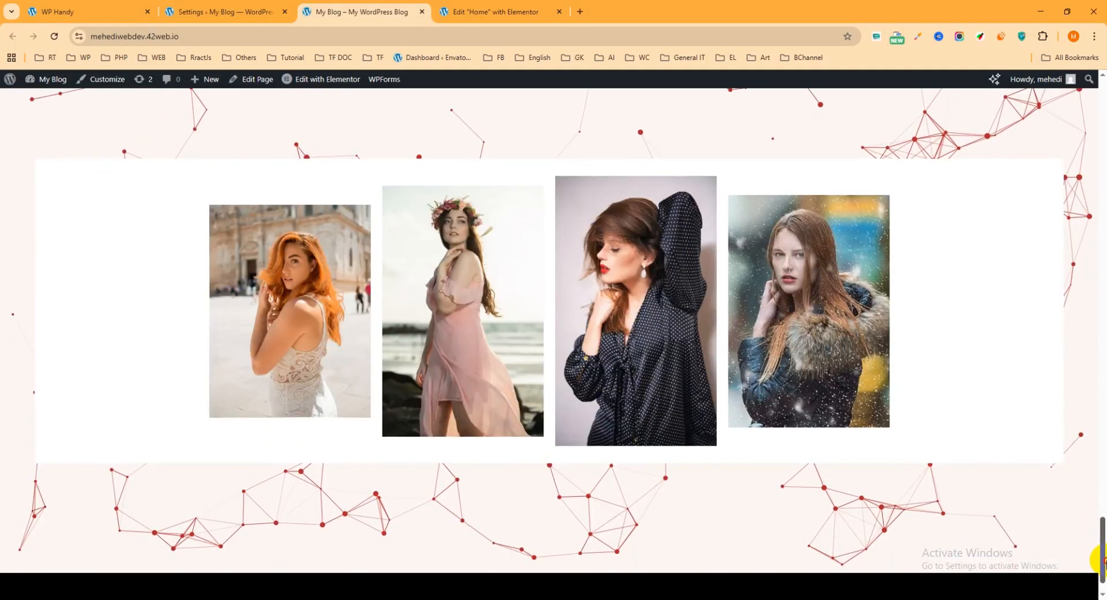
{"action": "scroll", "coordinate": [7, 205], "scroll_direction": "up", "scroll_amount": 2}
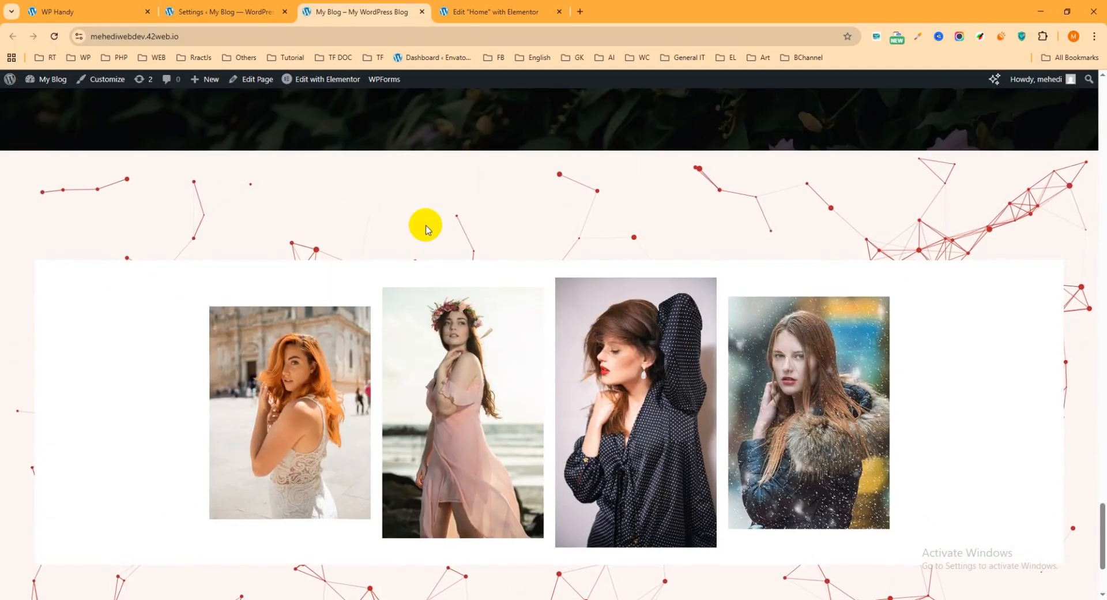